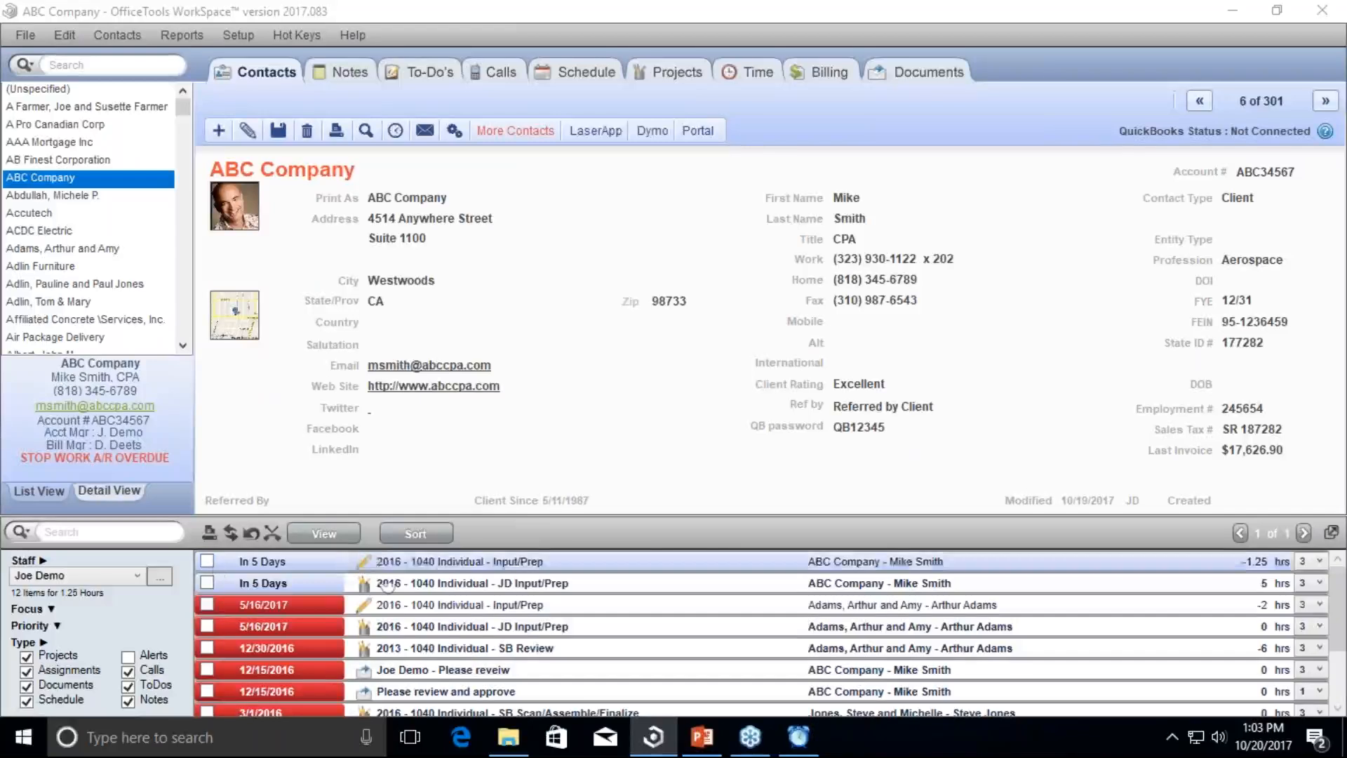
Step: Open Re-Assign Staff/Due Date for the ABC Company task, browse staff, cancel, and reopen its actions
right_click(411, 563)
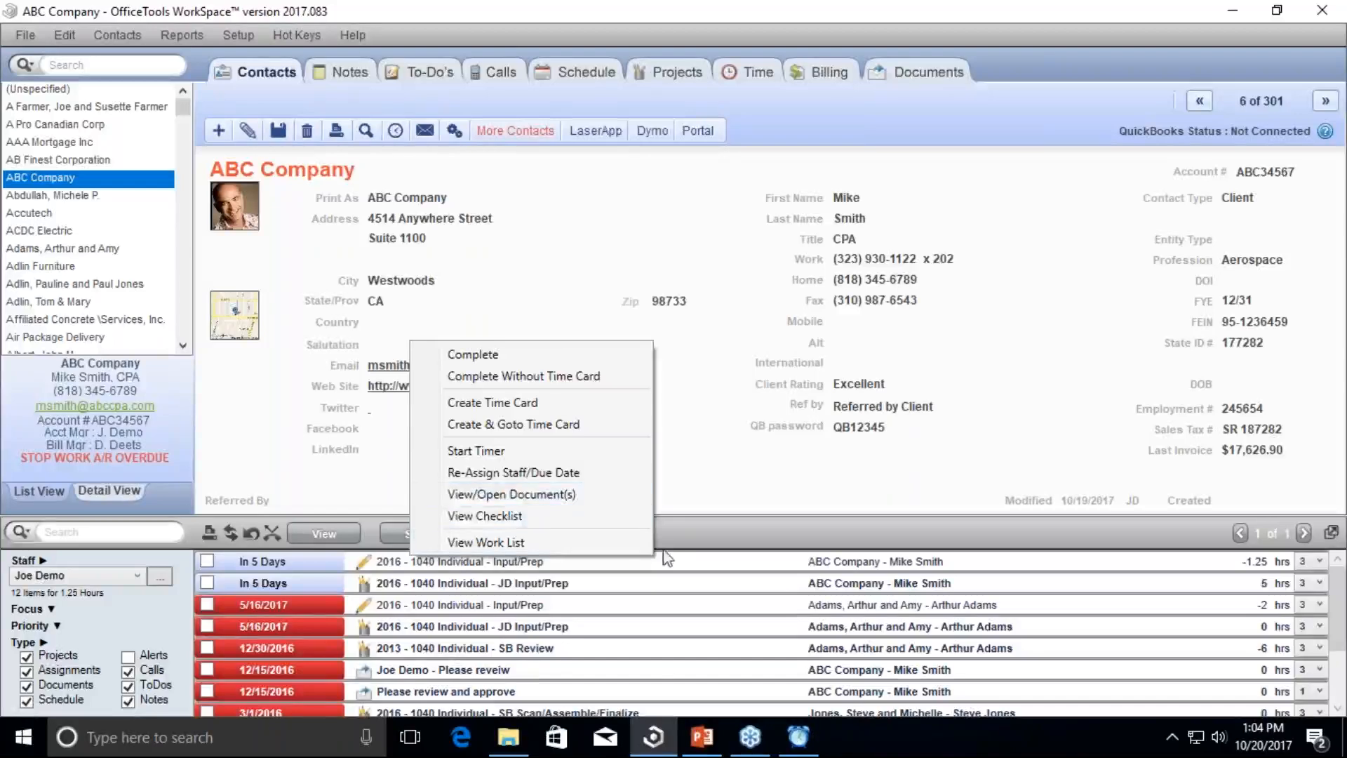
left_click(590, 475)
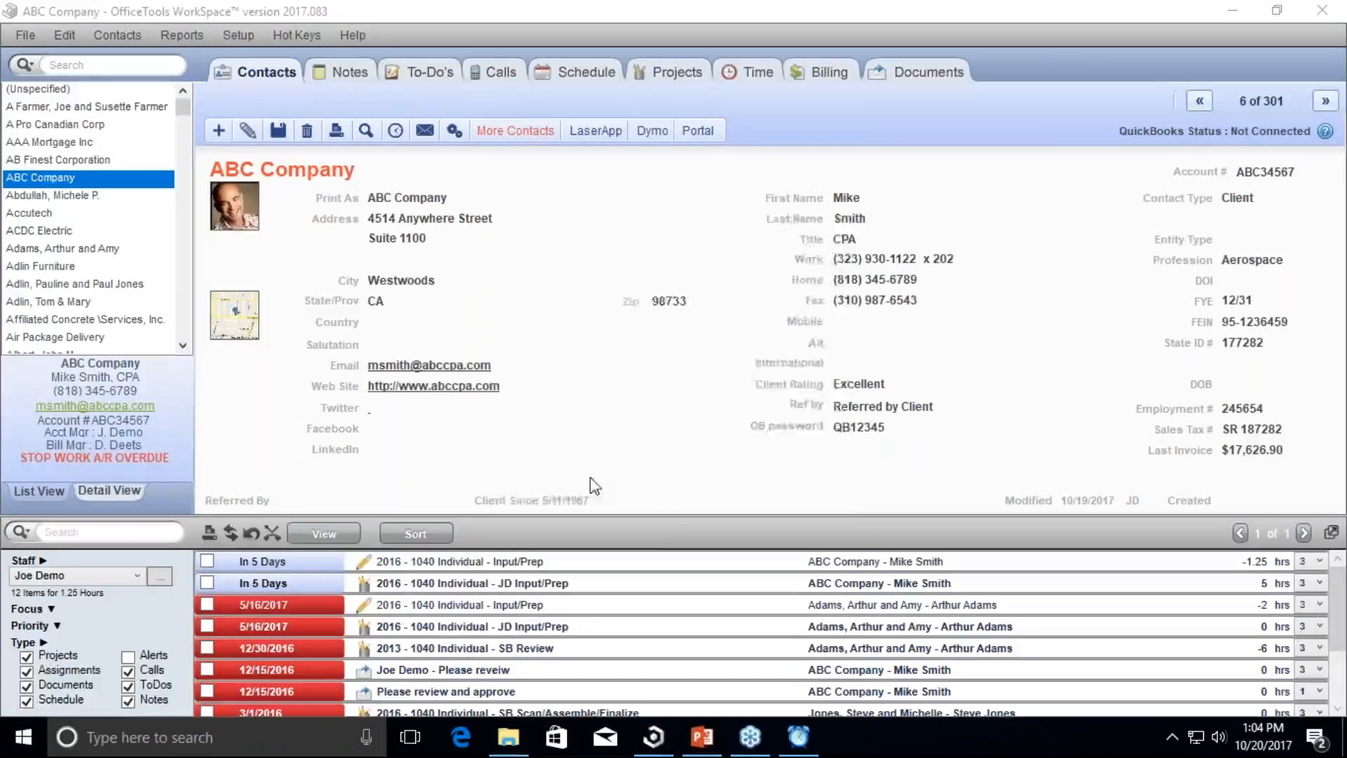
left_click(782, 344)
left_click(781, 343)
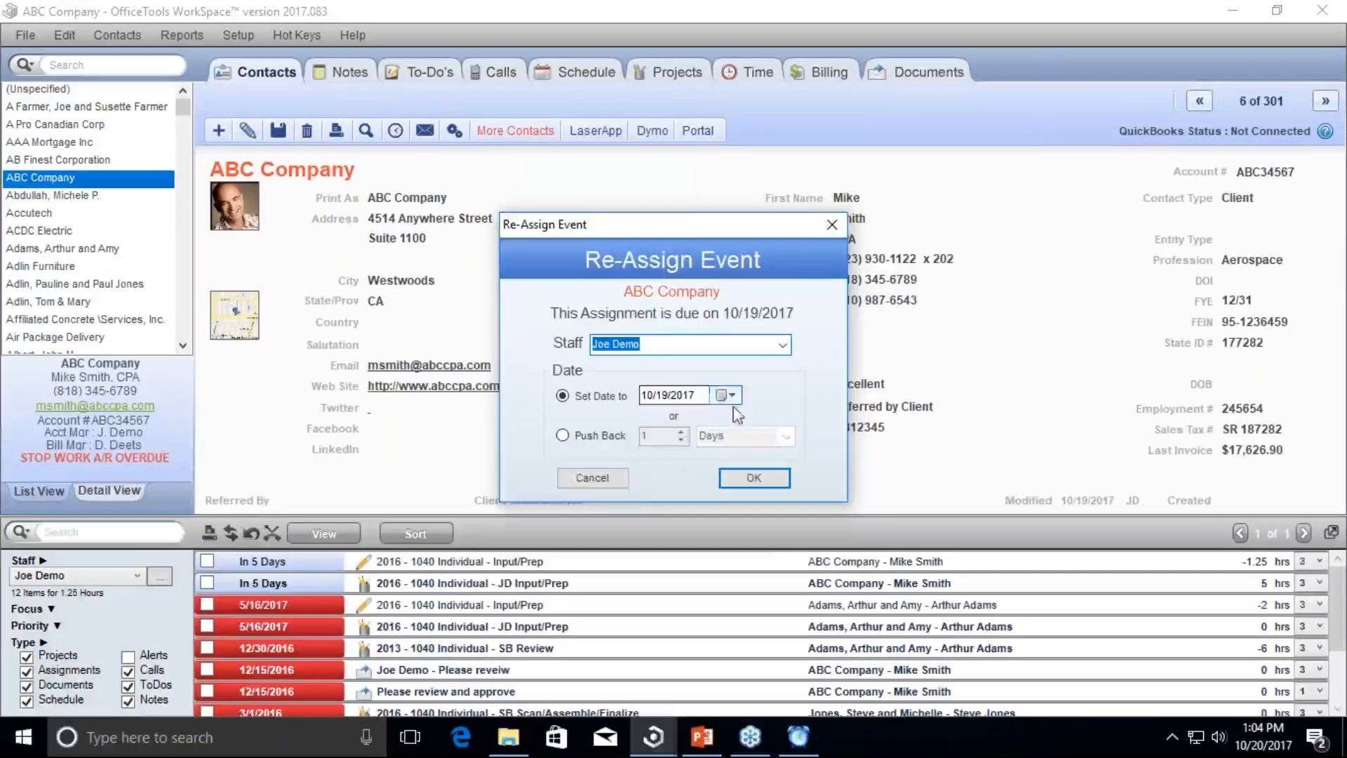
left_click(620, 480)
right_click(541, 553)
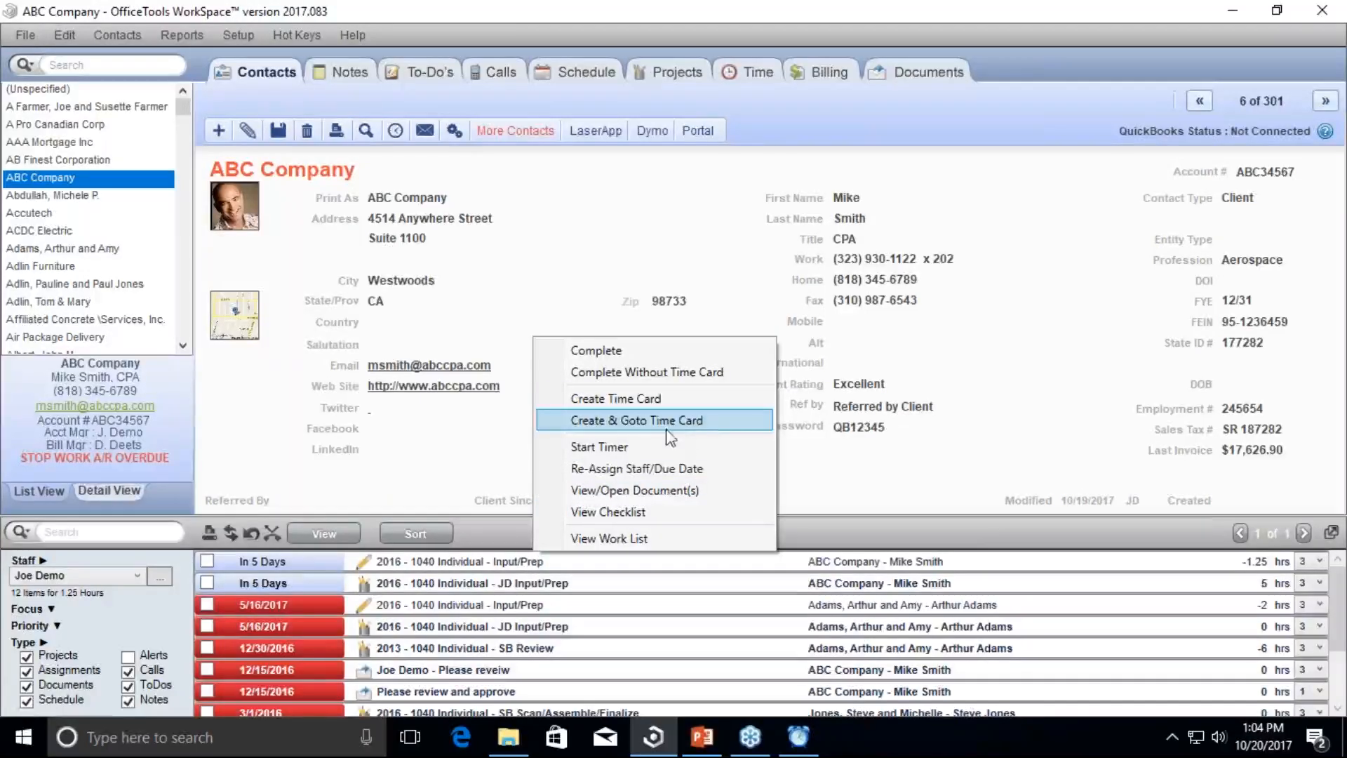
Step: Dismiss the task menu, then view and close the options for the contact's Address
left_click(839, 481)
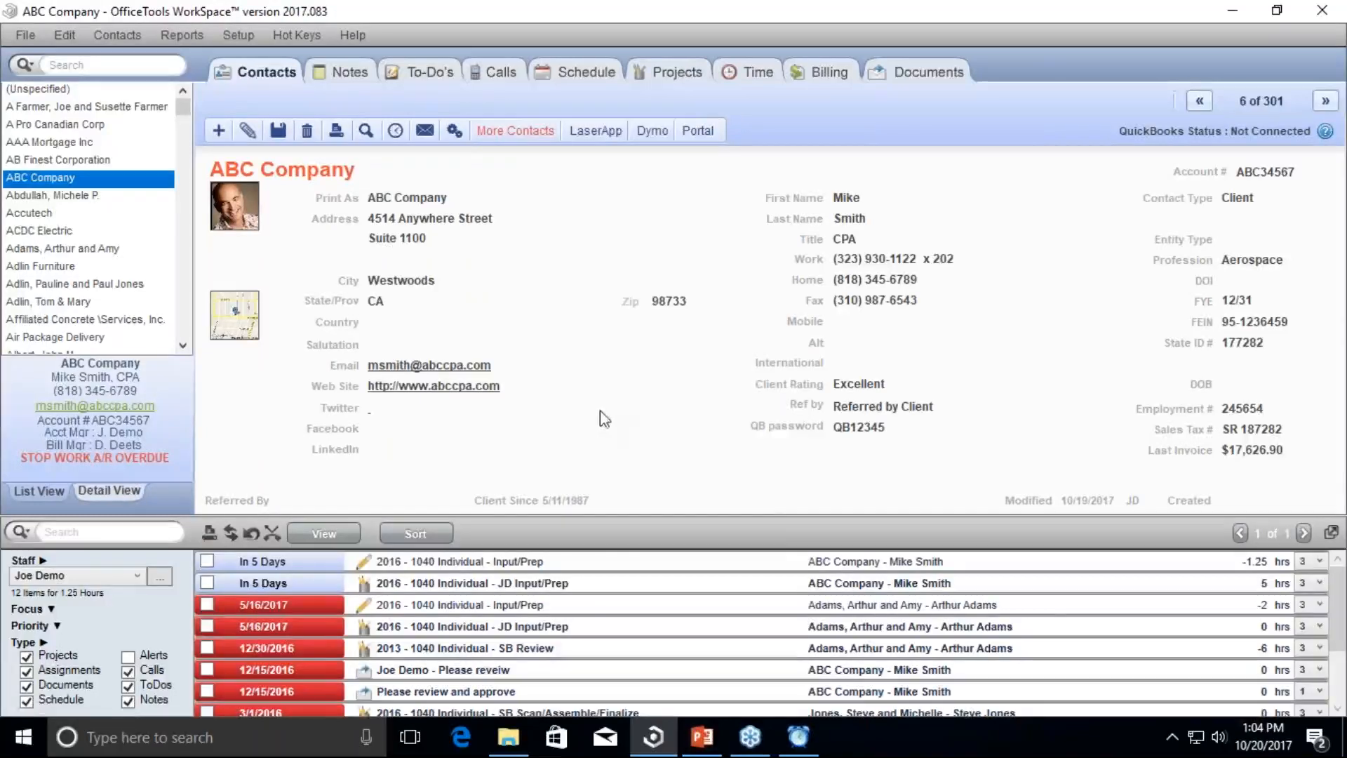
right_click(328, 231)
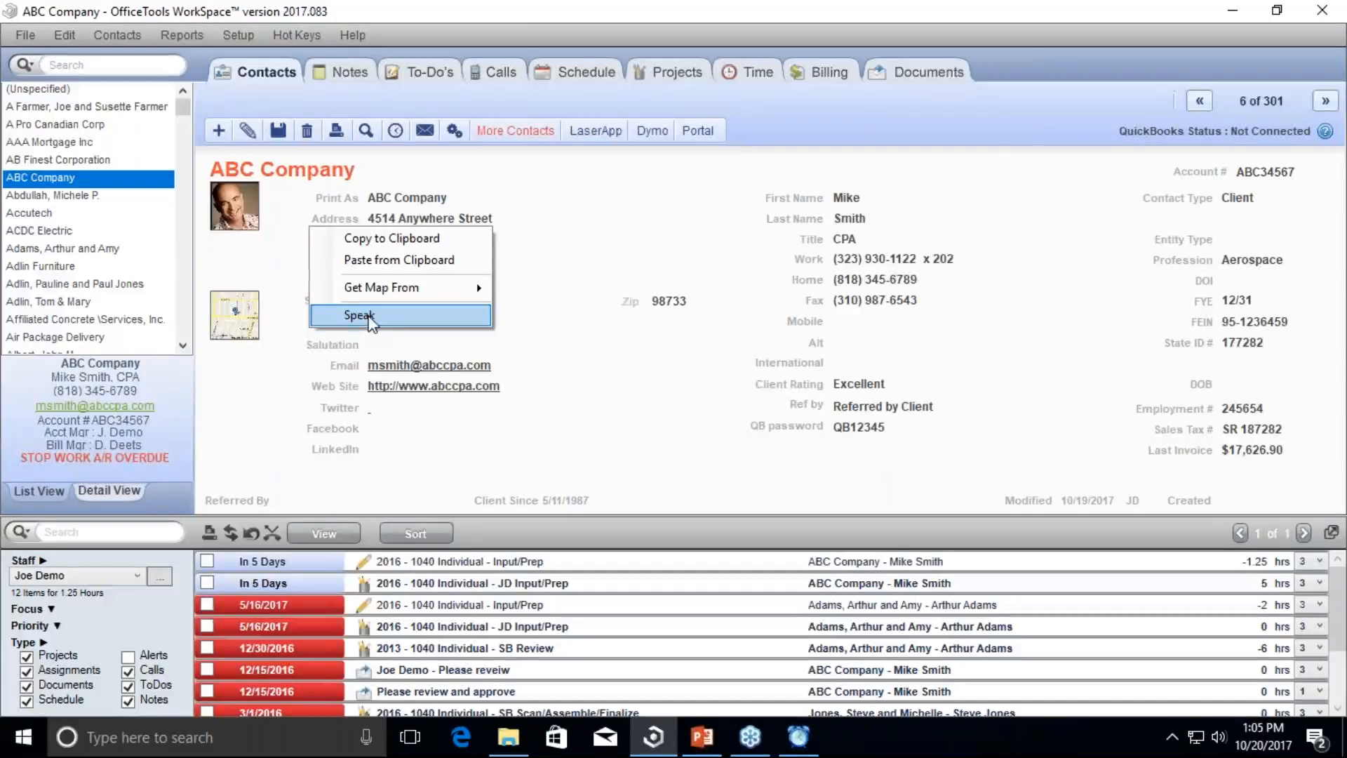
mouse_move(393, 300)
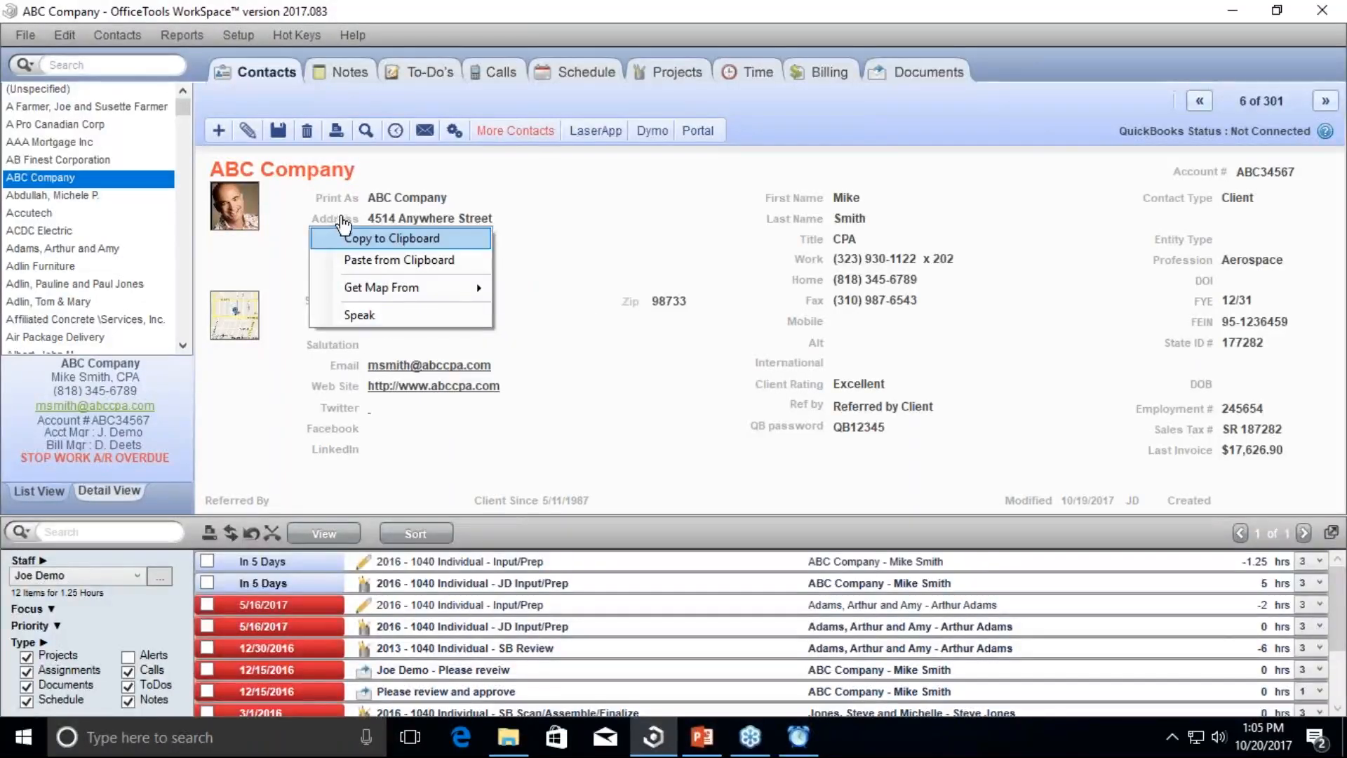
left_click(260, 393)
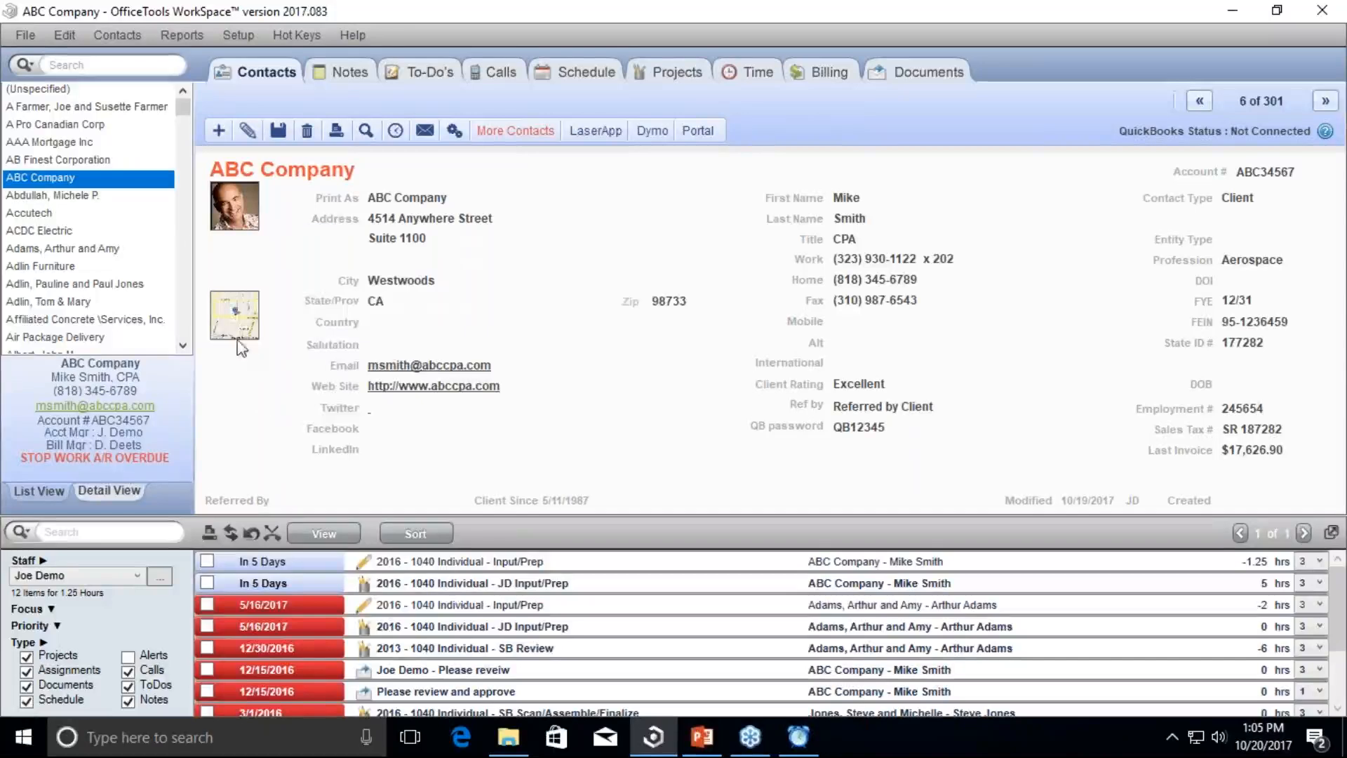
mouse_move(238, 327)
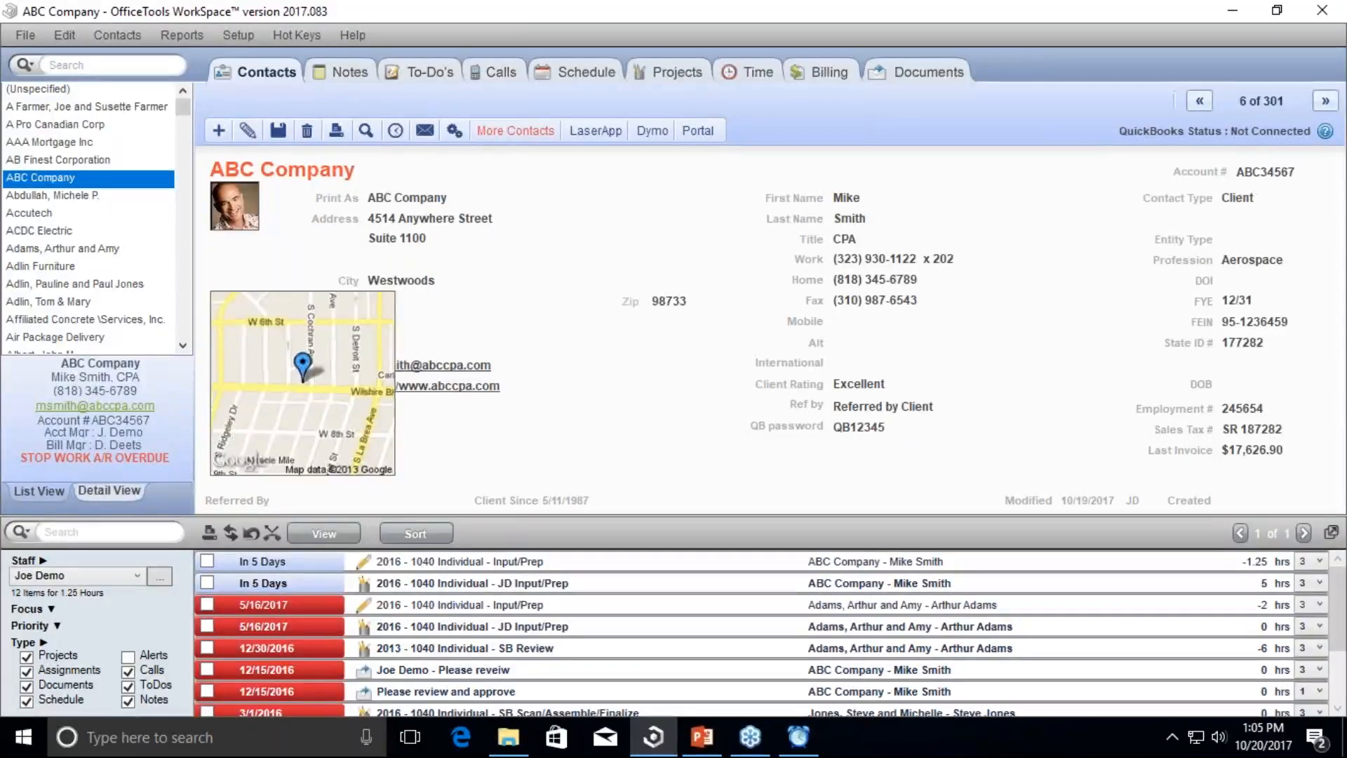
Step: Show the contact's work phone number in large text, then close that display
left_click(812, 259)
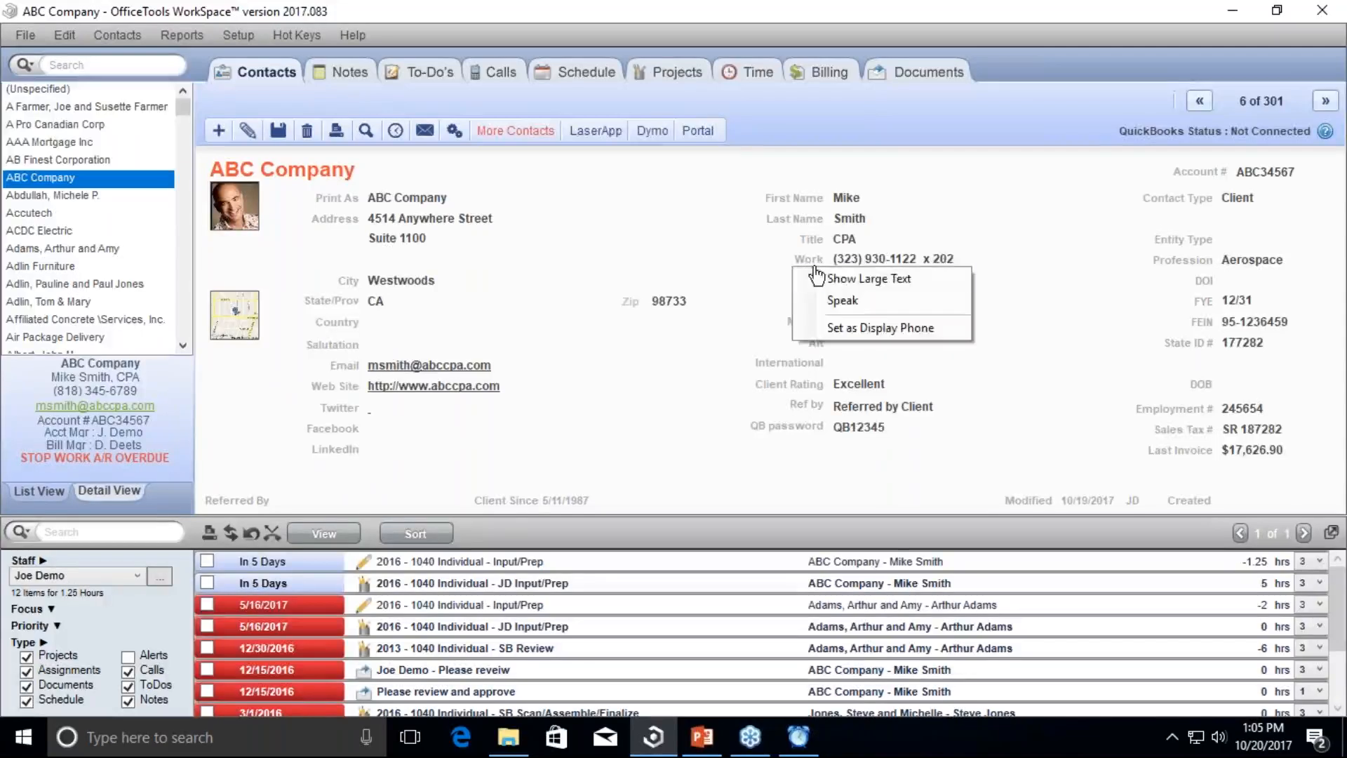
left_click(829, 279)
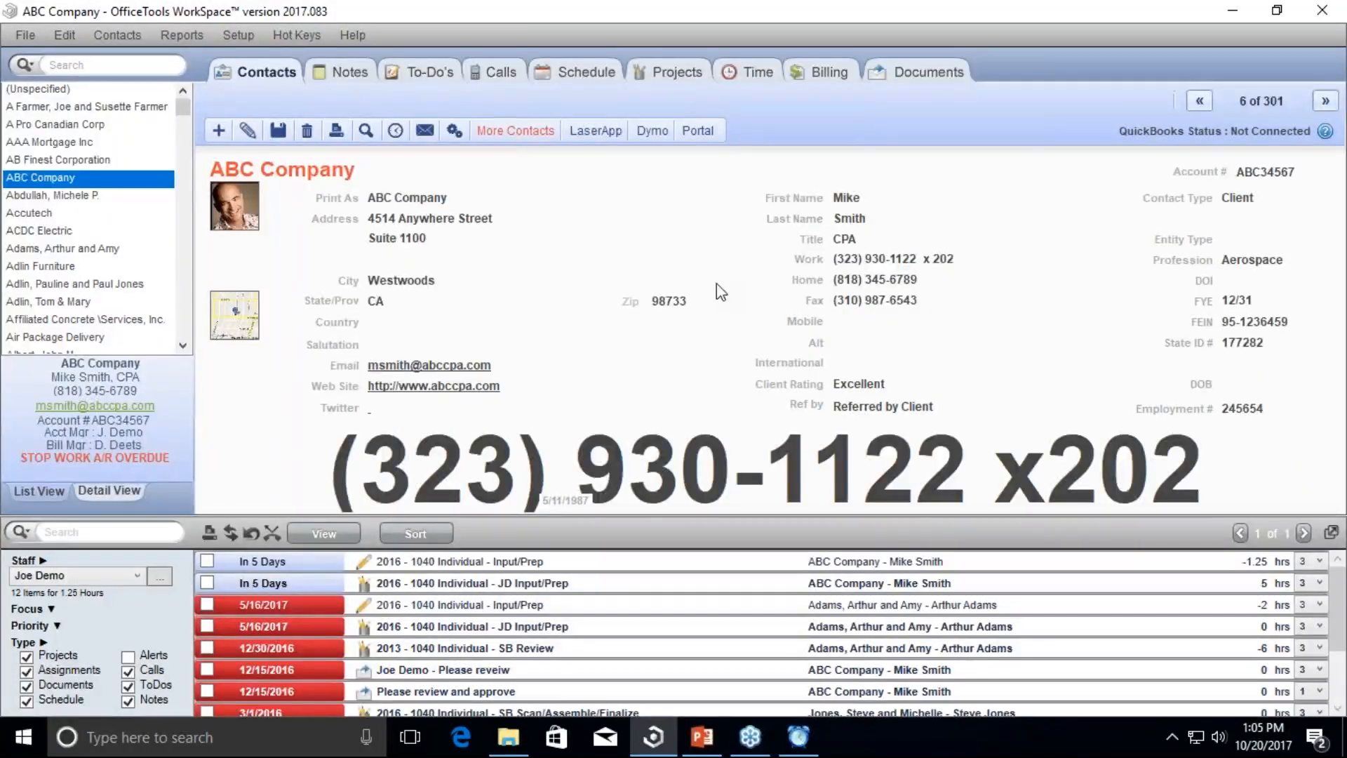
right_click(827, 261)
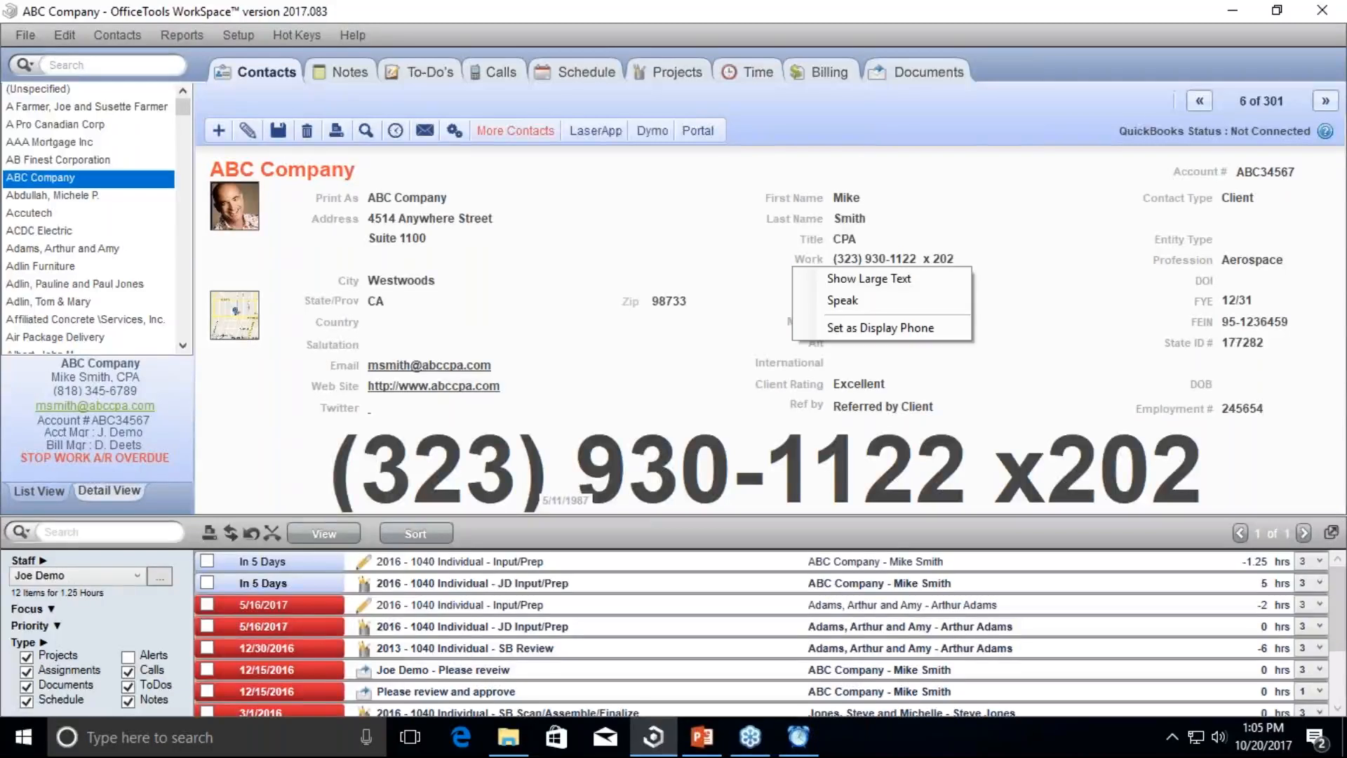
left_click(759, 471)
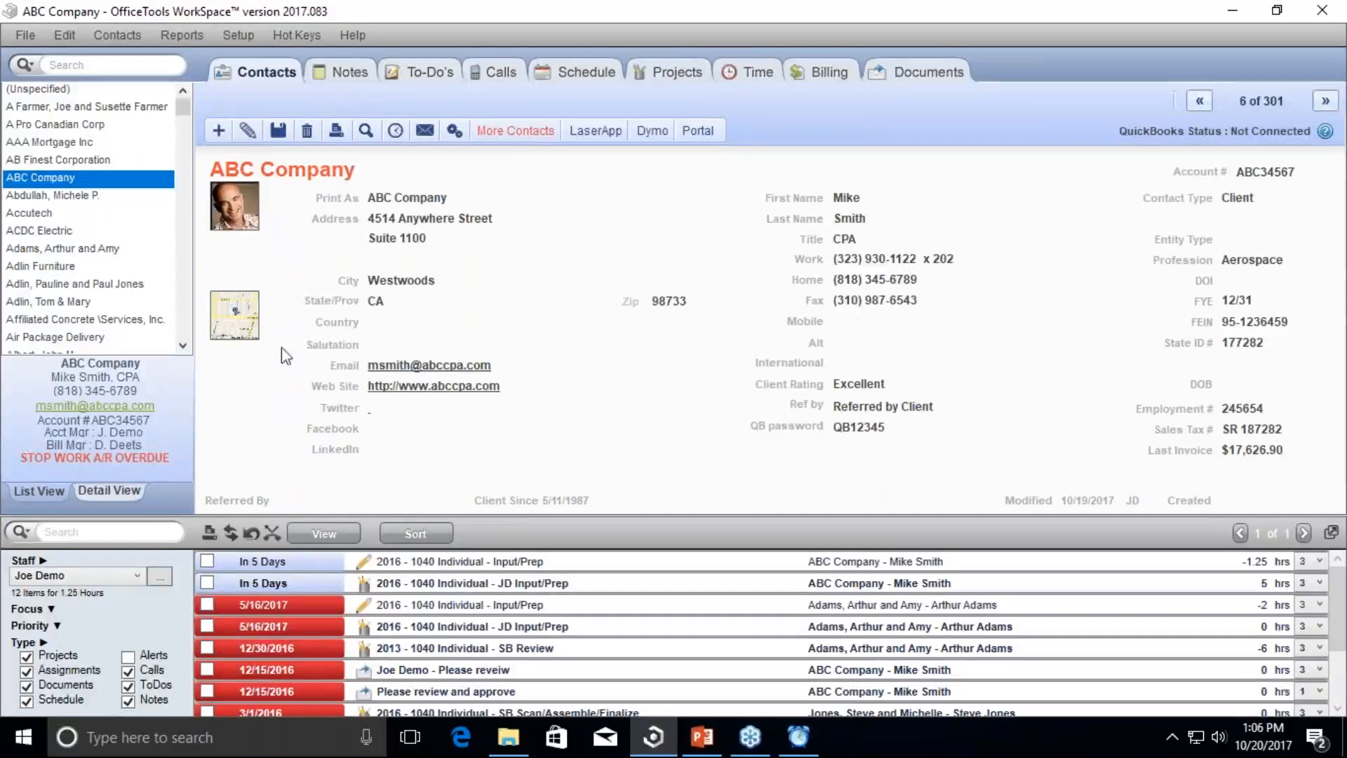
Step: Set the work number as display phone, refresh the summary card, and open the Schedule calendar
left_click(812, 259)
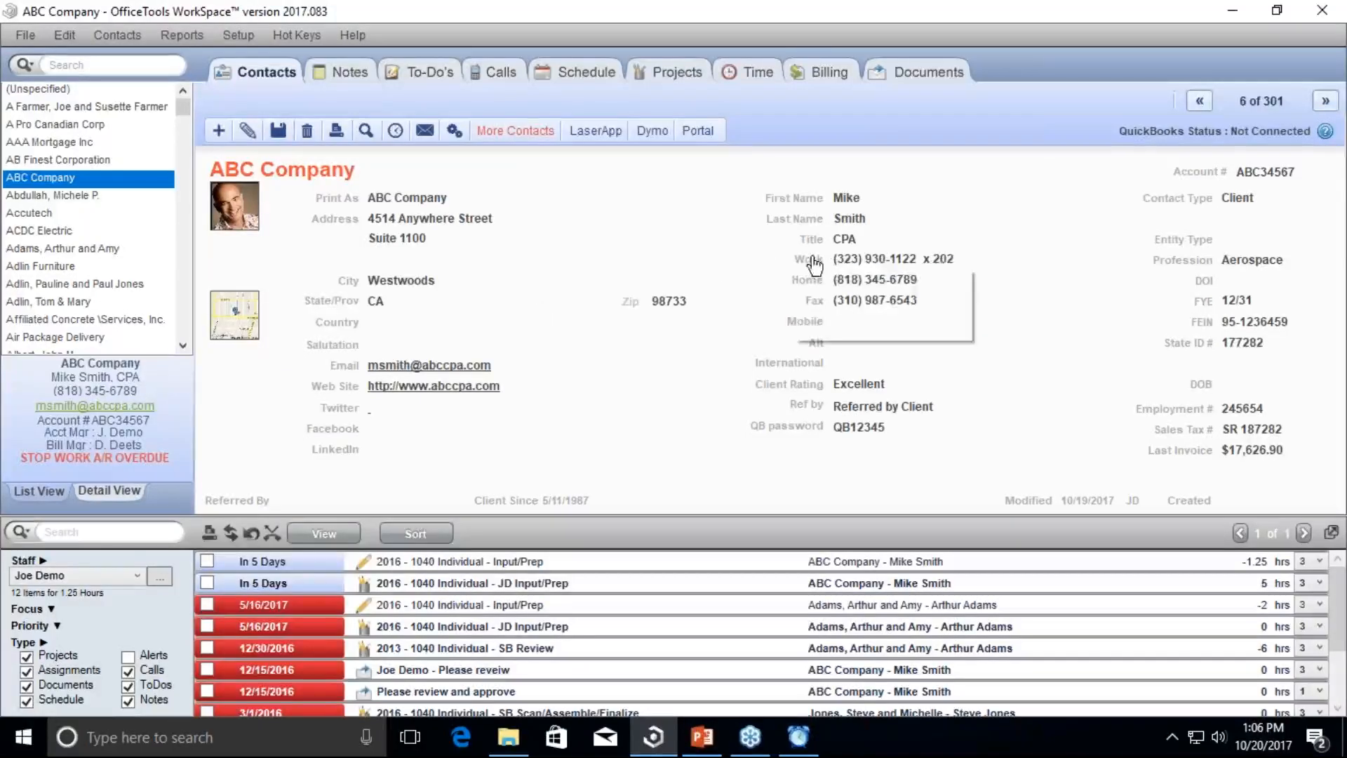
left_click(826, 331)
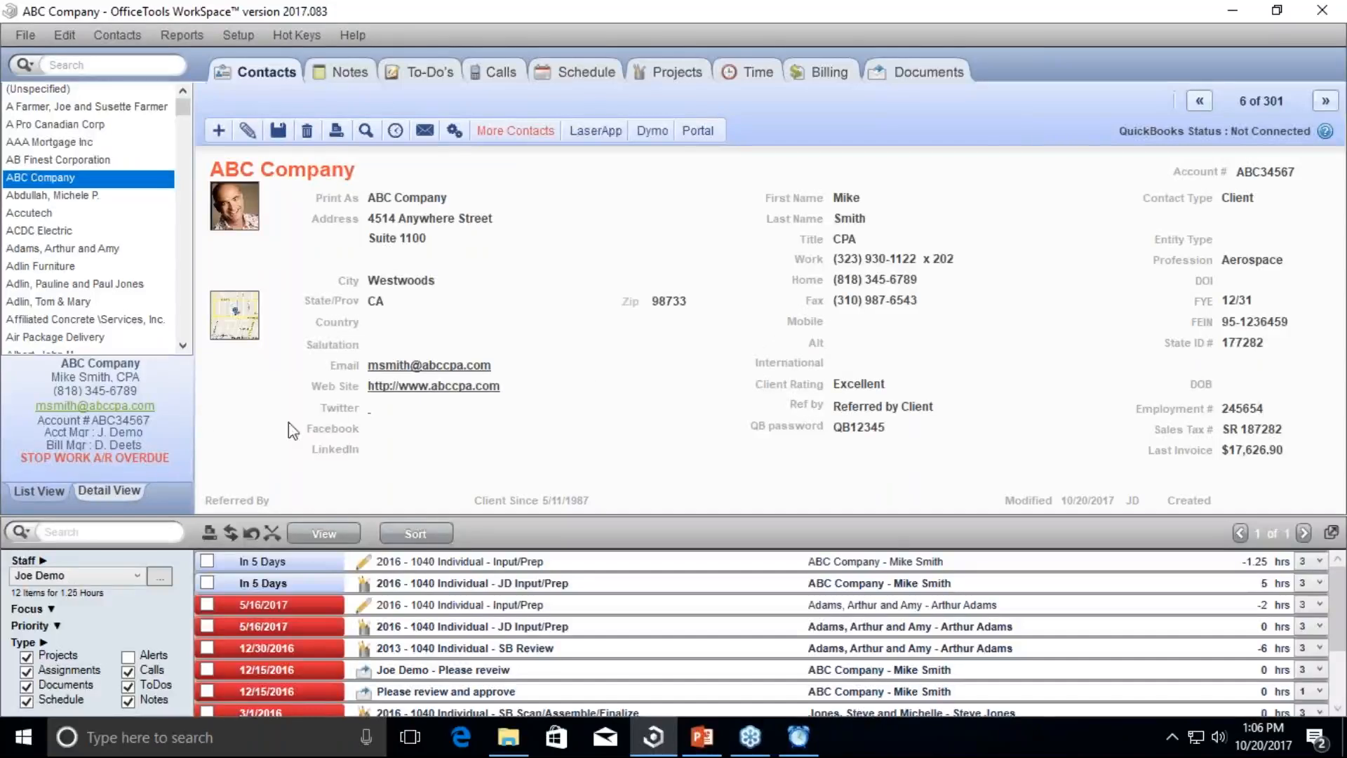
left_click(145, 395)
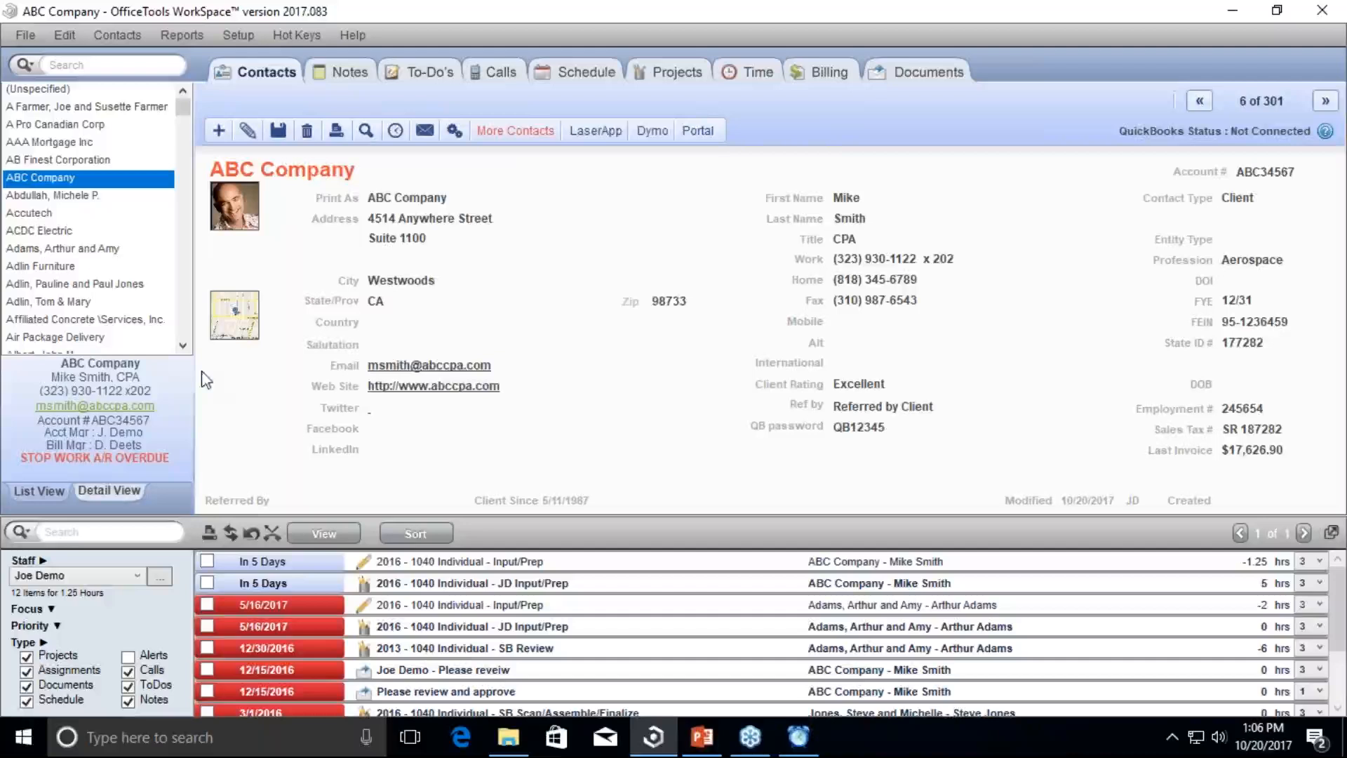
left_click(581, 78)
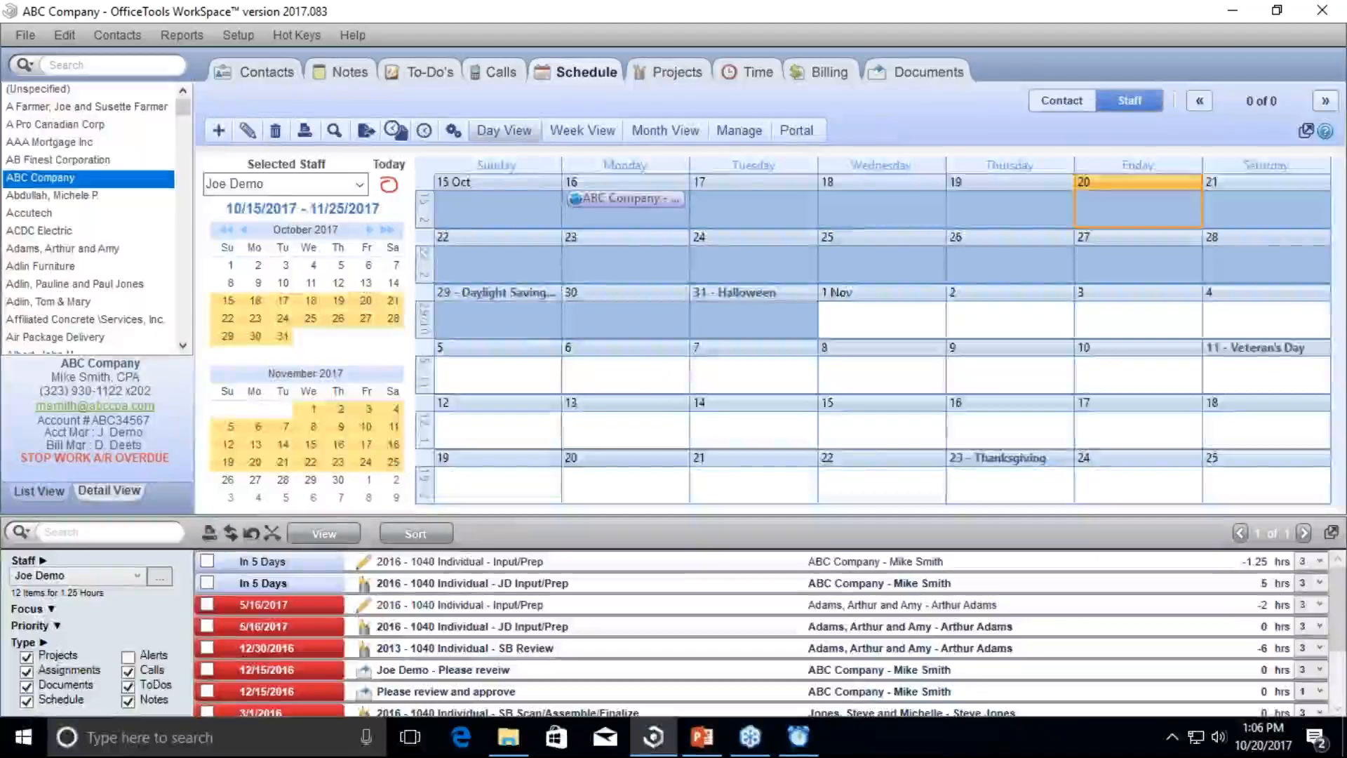
Step: View Friday 20 in Day View, check the 12 PM slot options, then open ABC Company's Billing
left_click(503, 129)
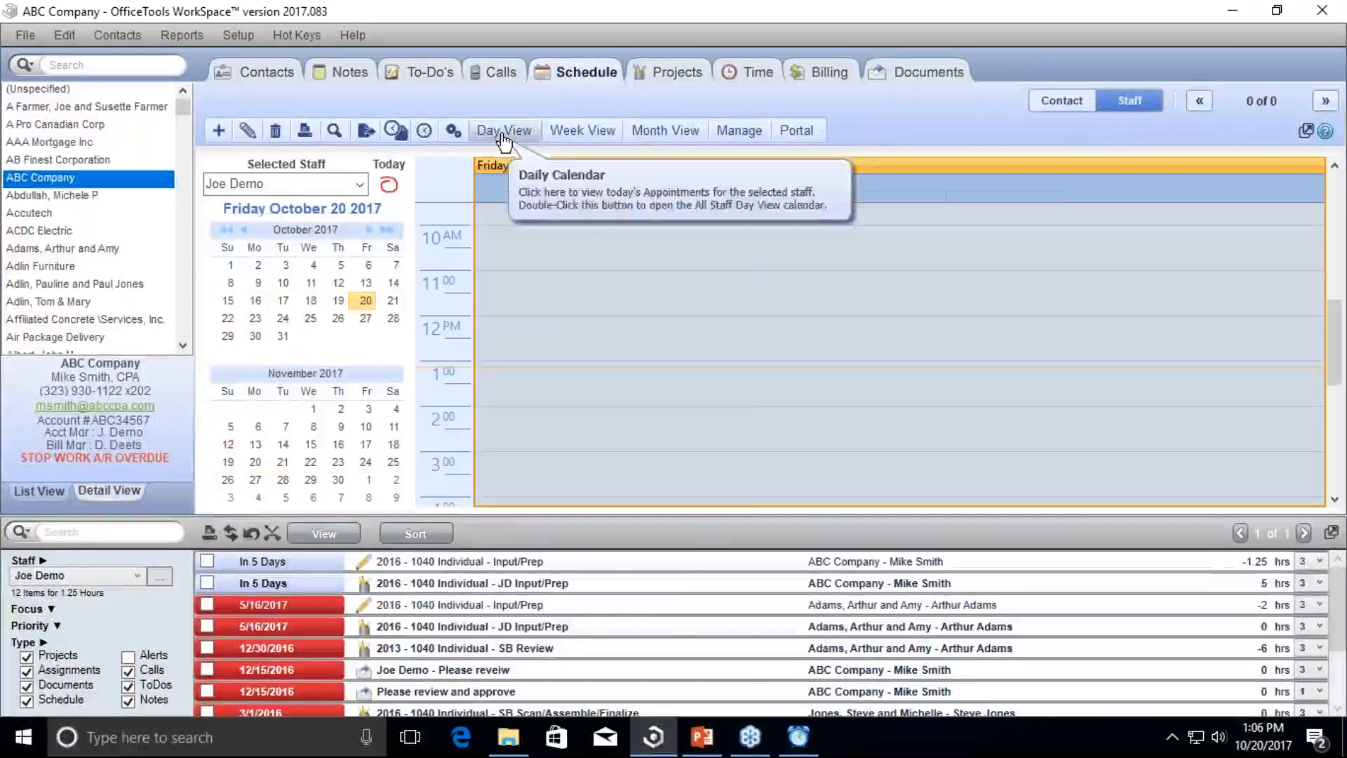
right_click(553, 324)
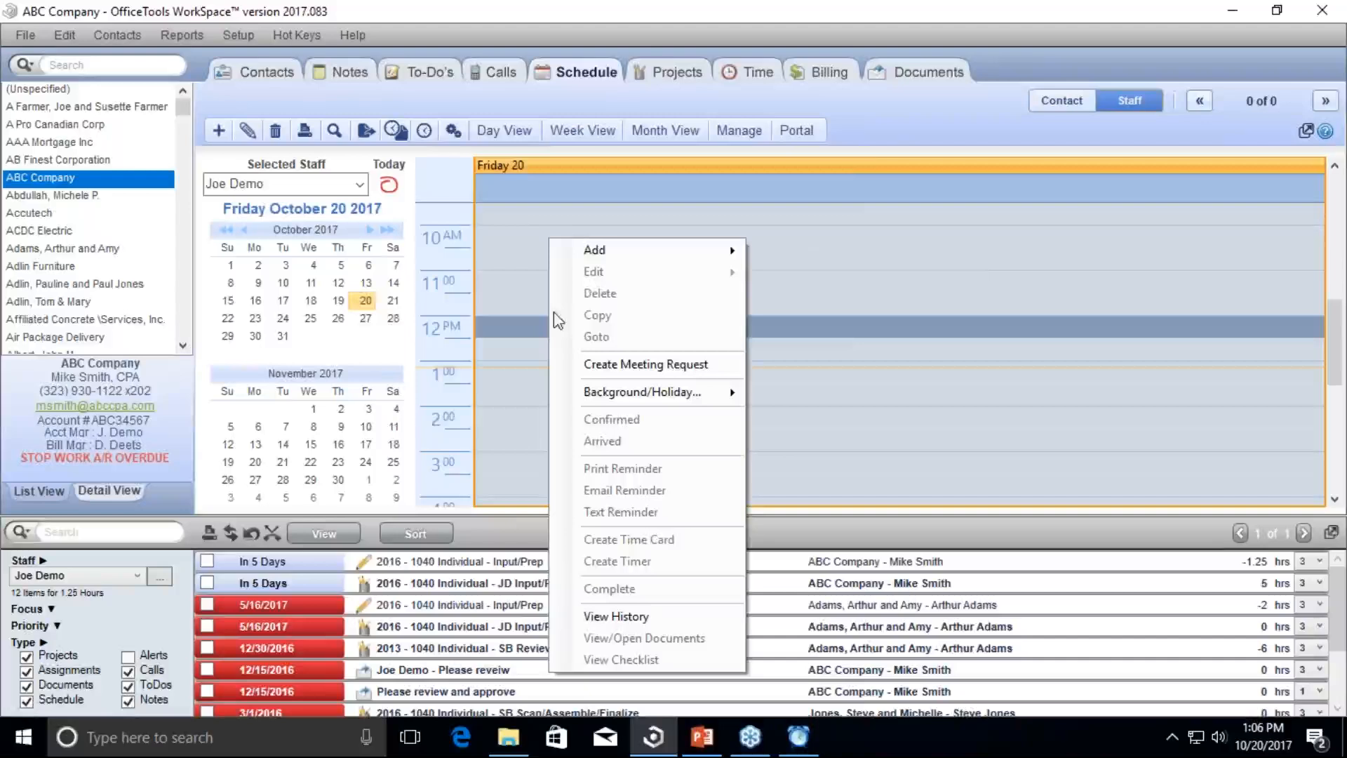
mouse_move(700, 257)
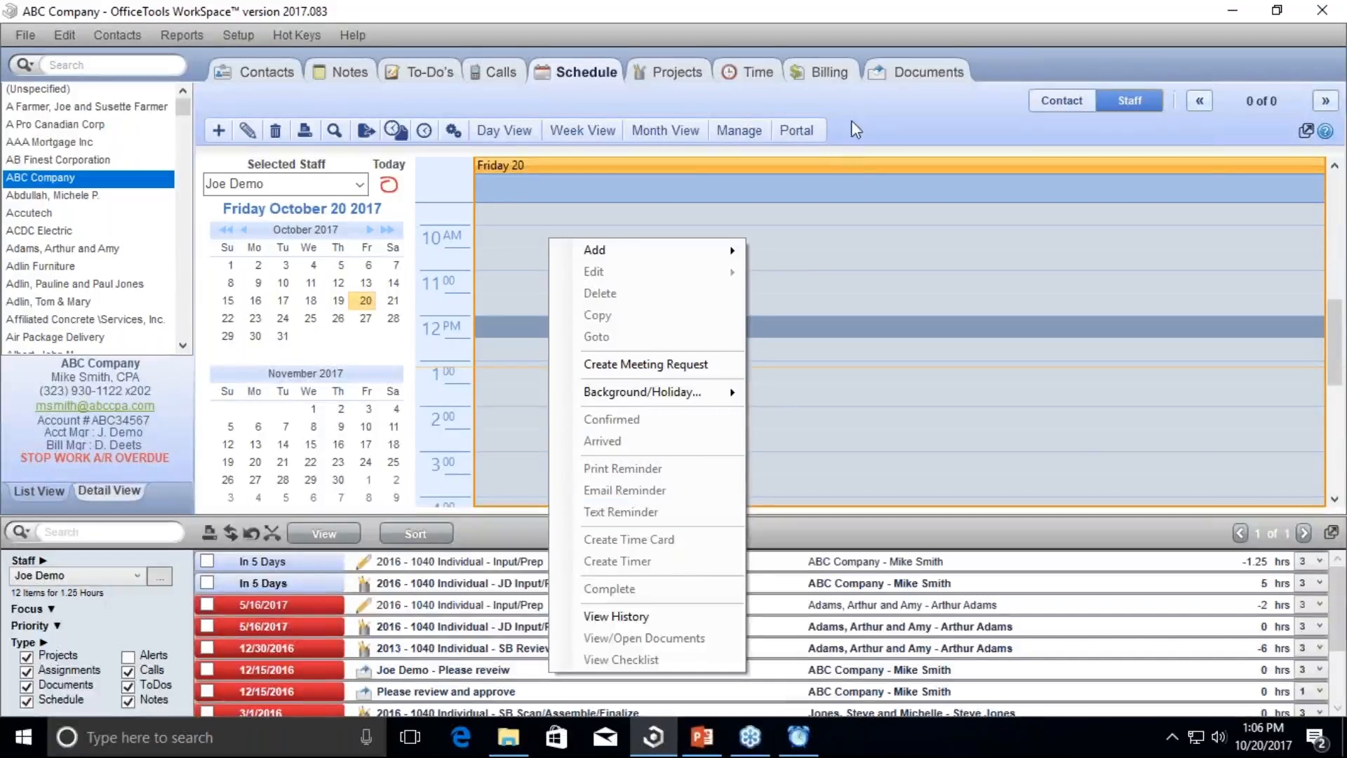
left_click(831, 71)
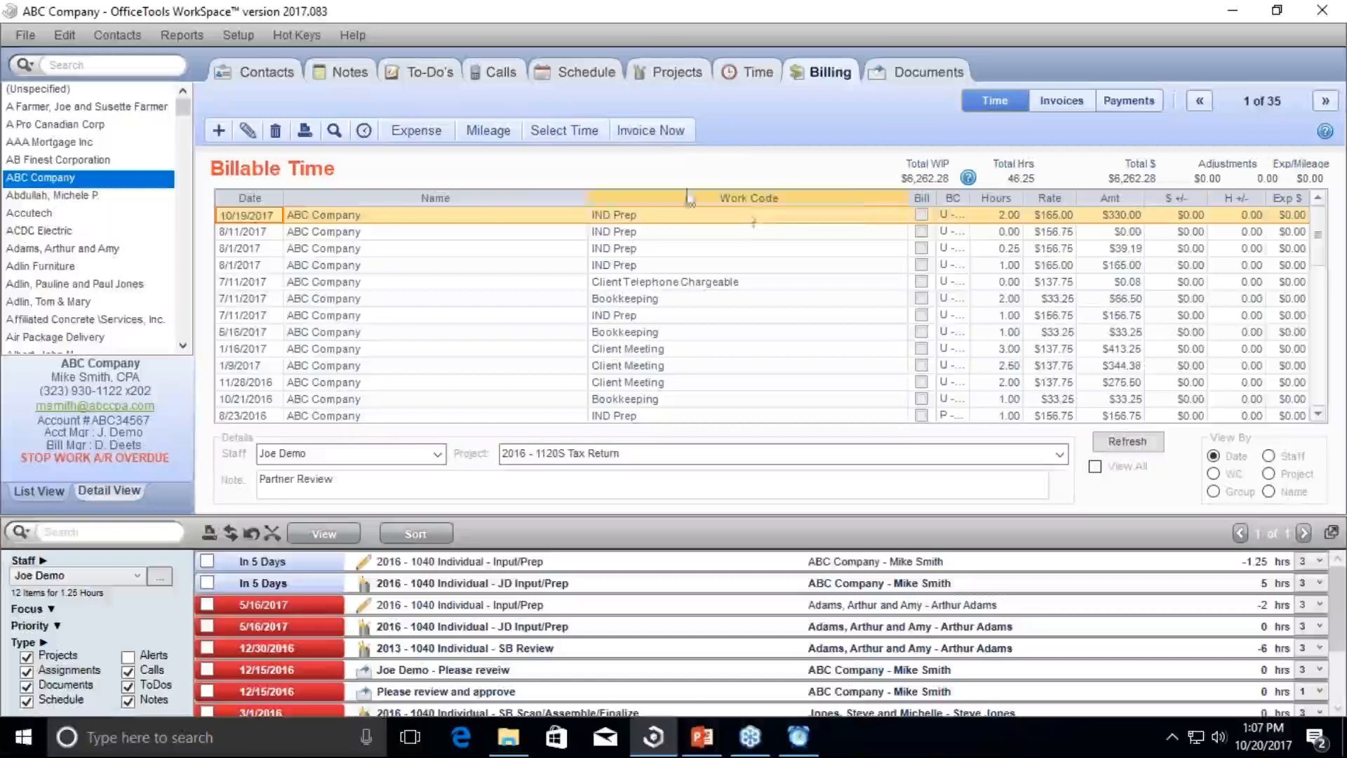
Step: Select the four IND Prep time entries, review their actions, then open the October 20 time sheet
left_click(671, 216)
left_click_drag(671, 216, 674, 265)
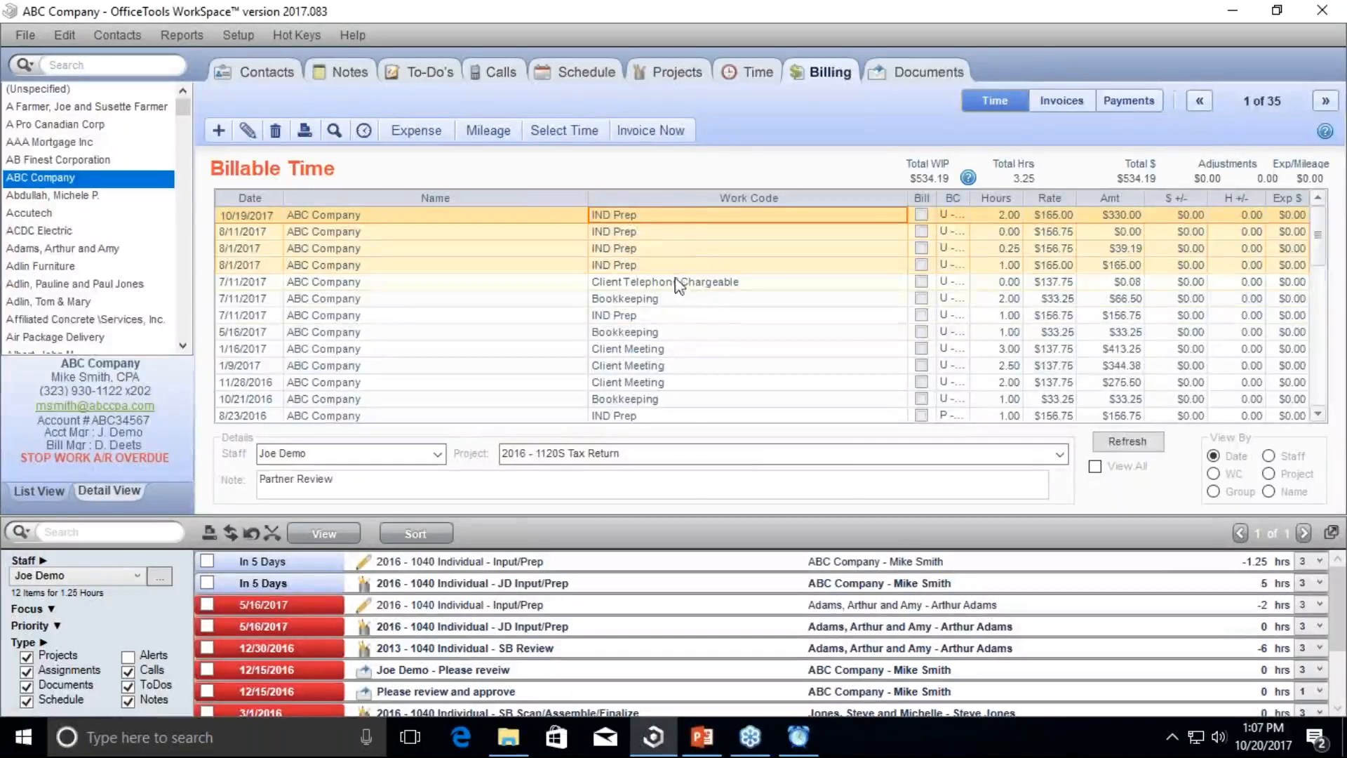
right_click(664, 267)
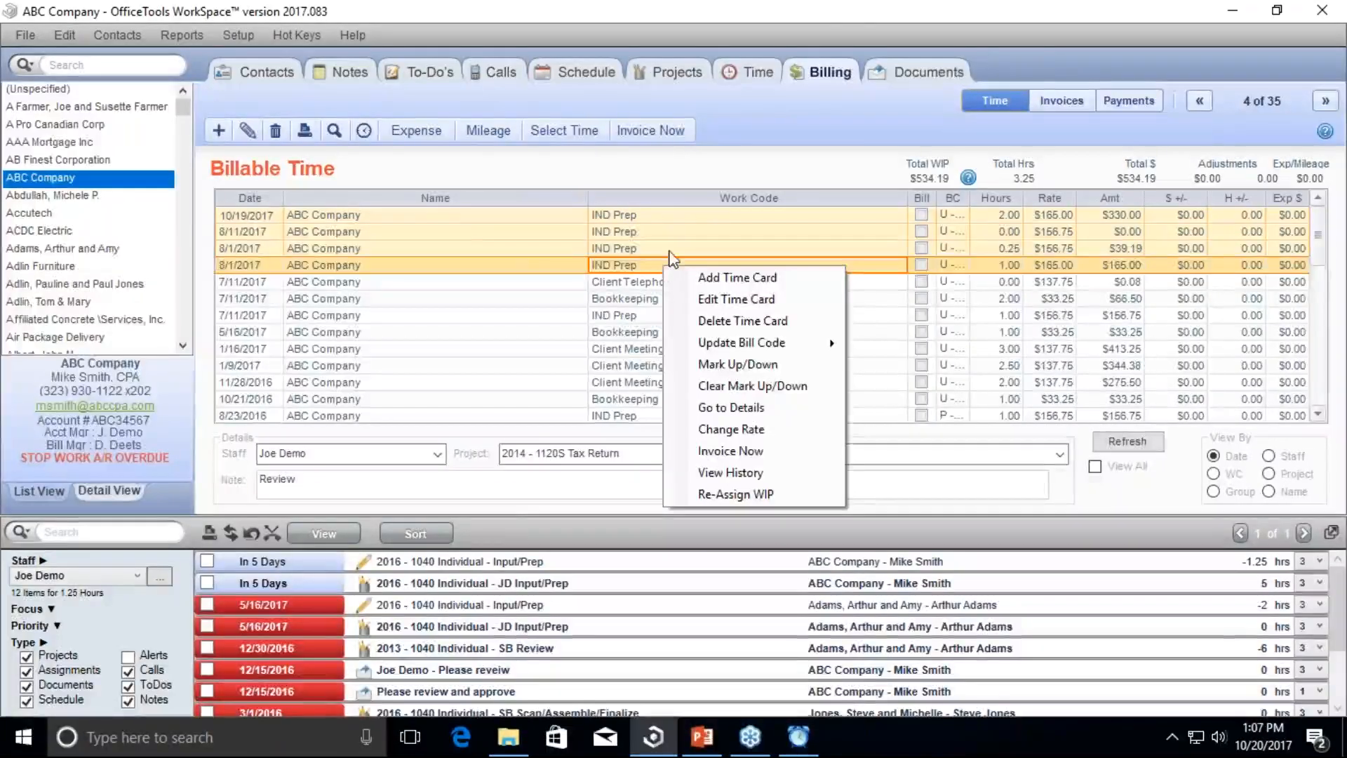
left_click(829, 6)
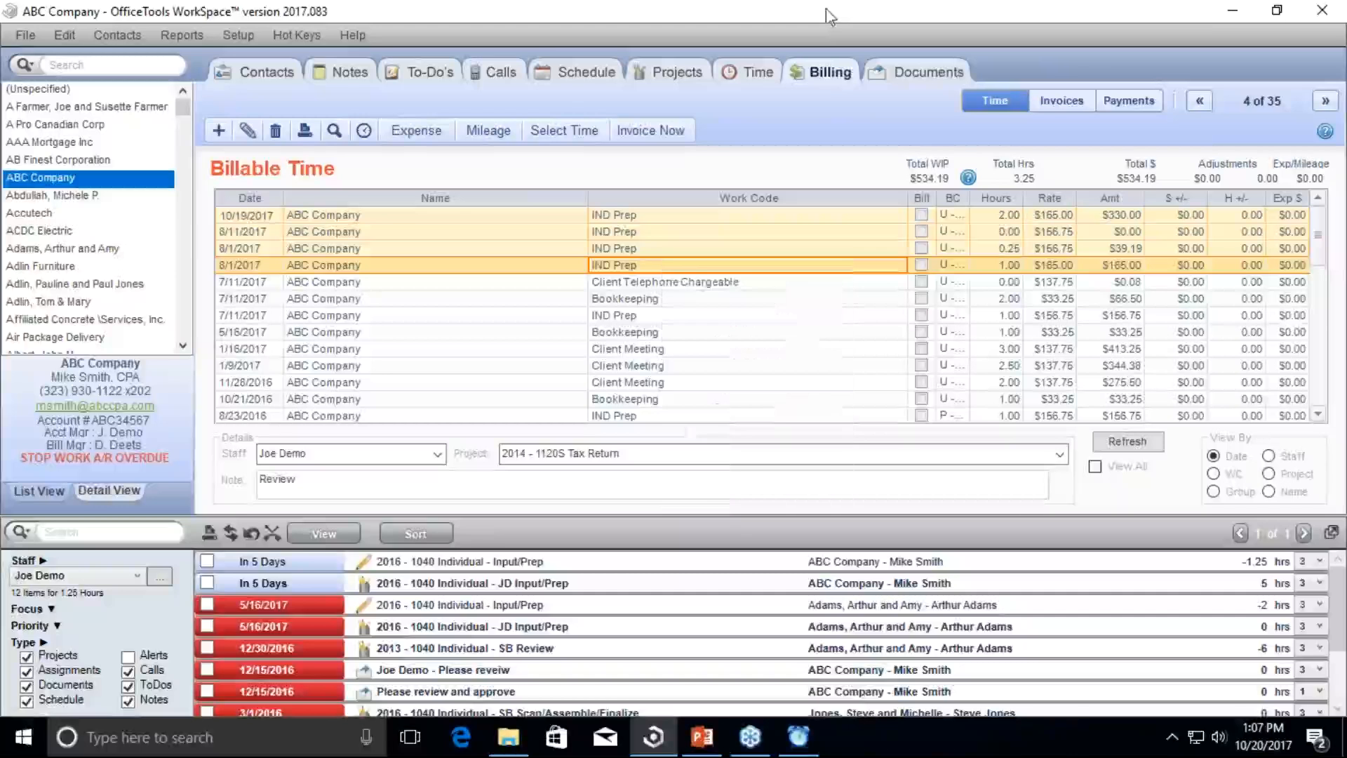
left_click(758, 75)
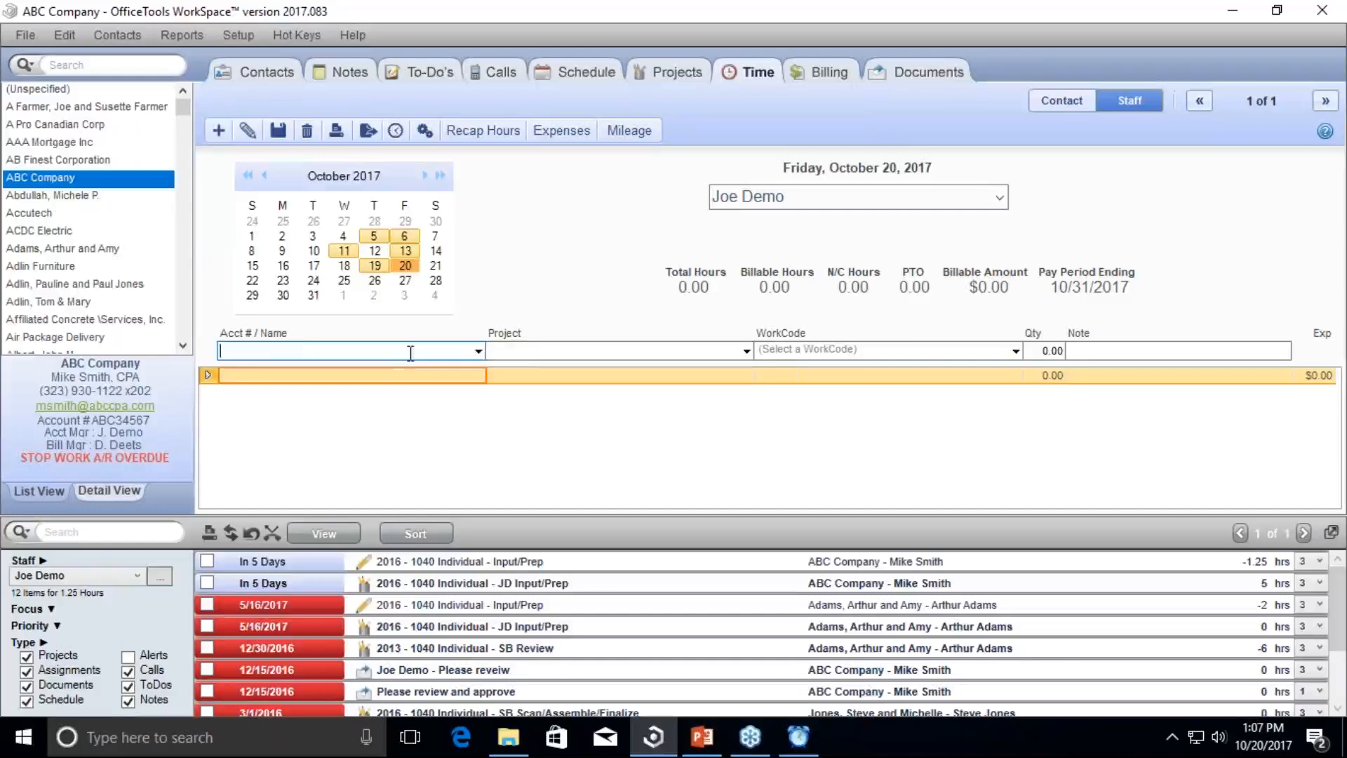
Step: Step through the Project and WorkCode fields and staff picker, then open Staff Time Sheet Settings
left_click(526, 350)
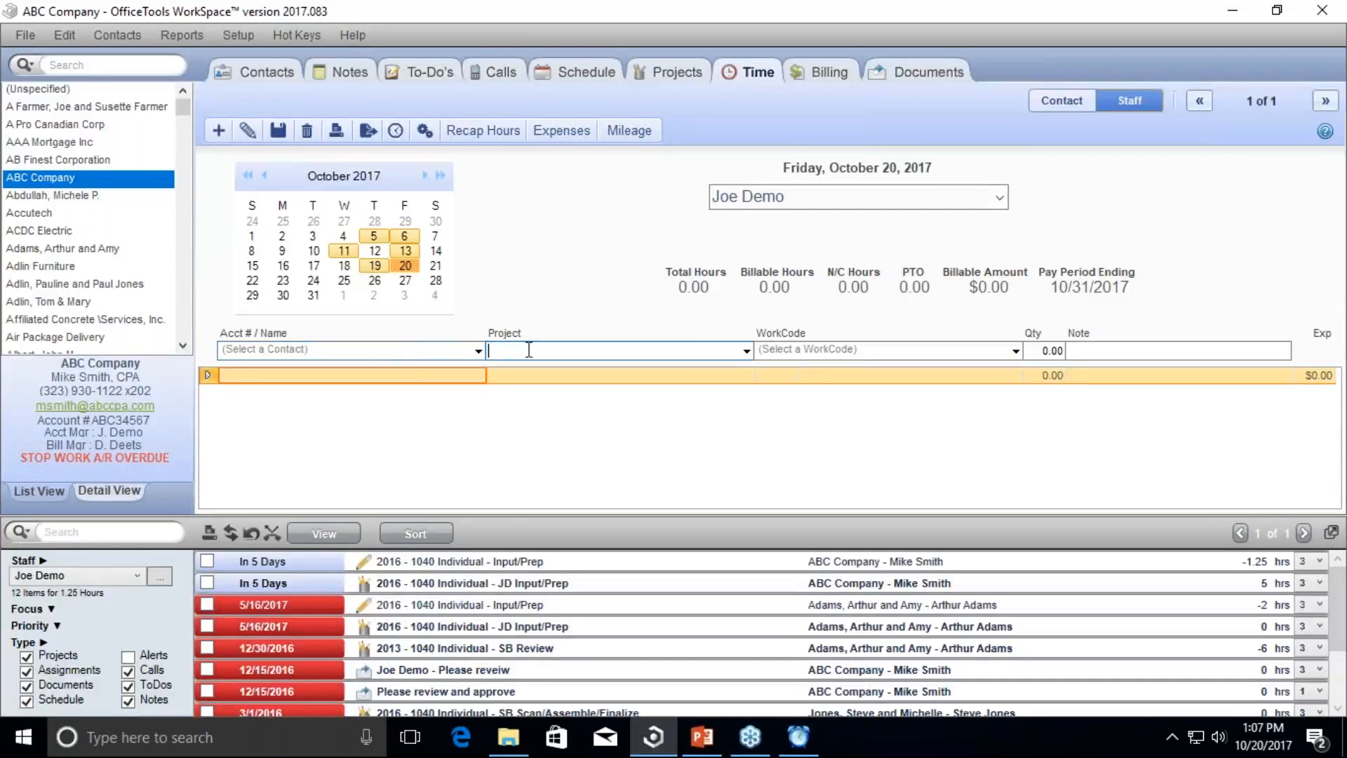
key("Tab")
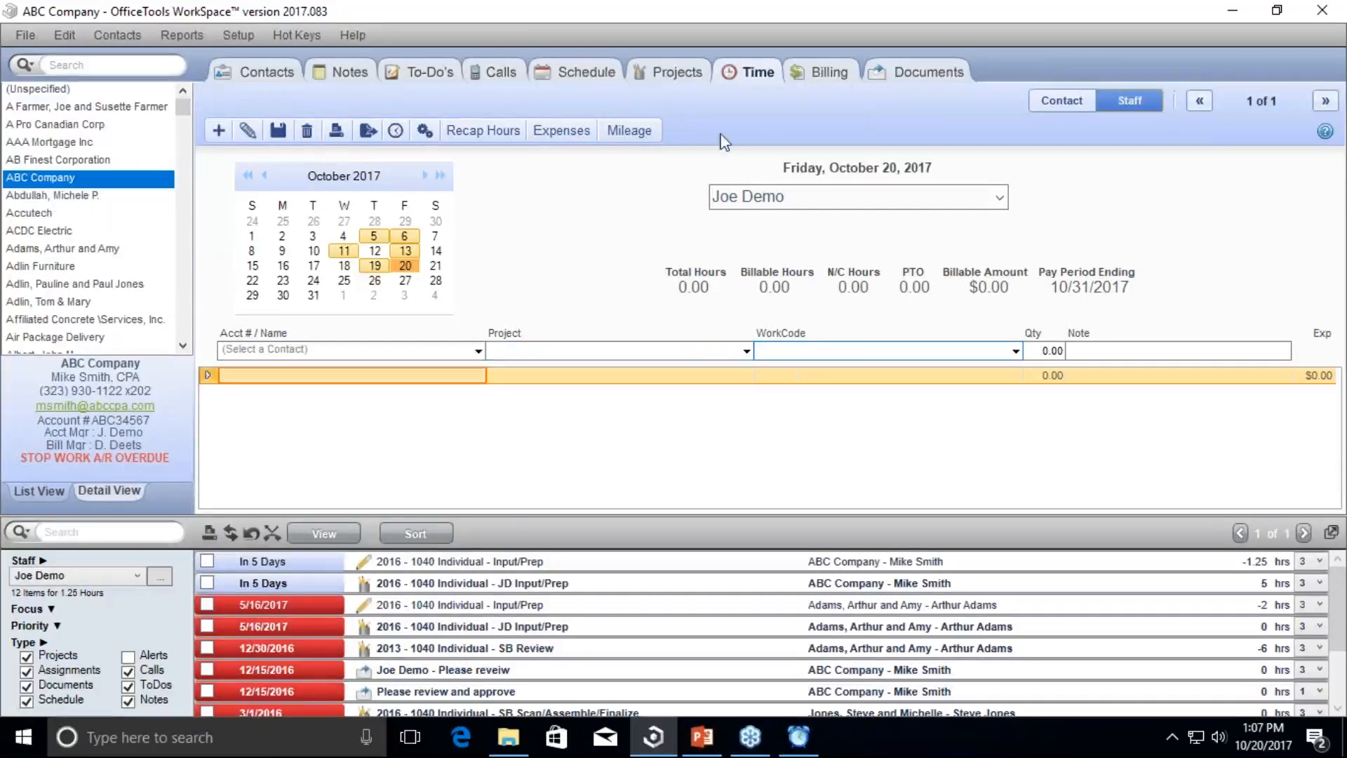
left_click(764, 193)
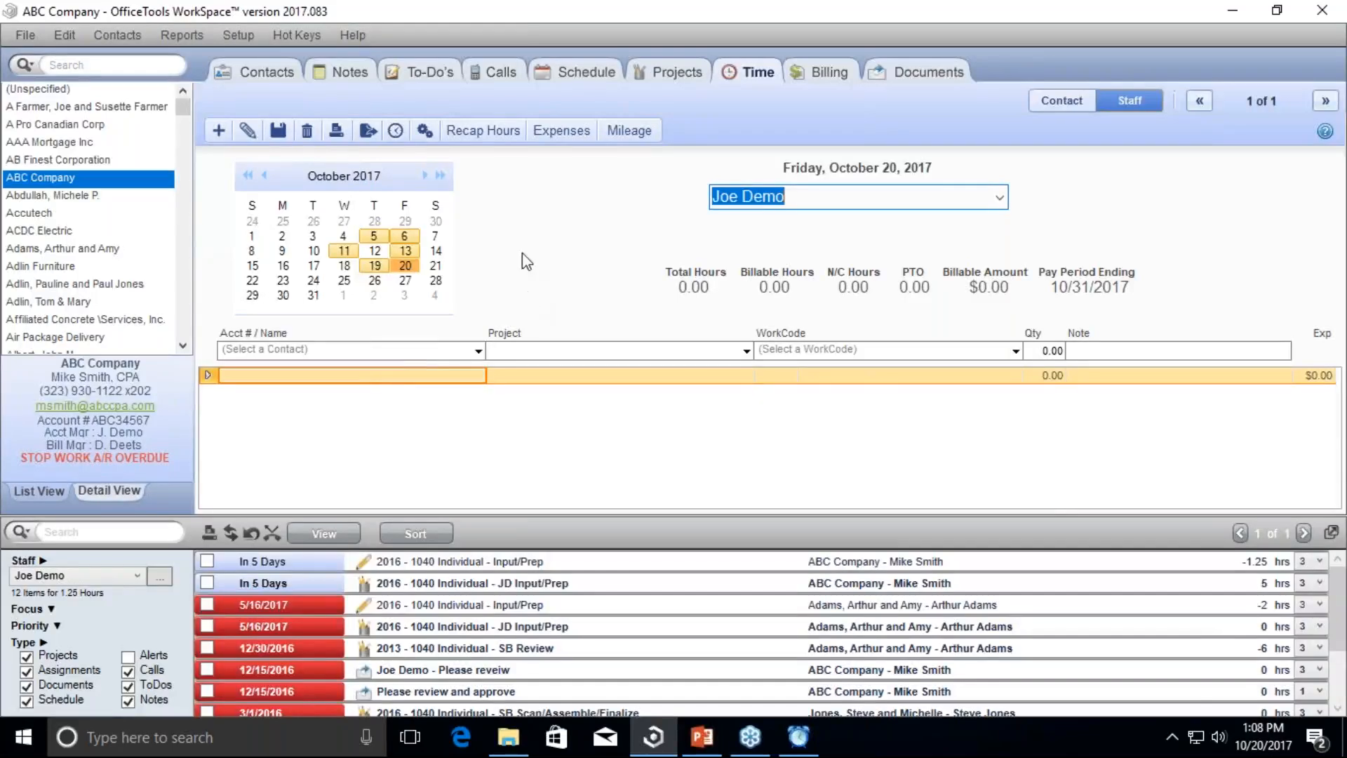
left_click(425, 138)
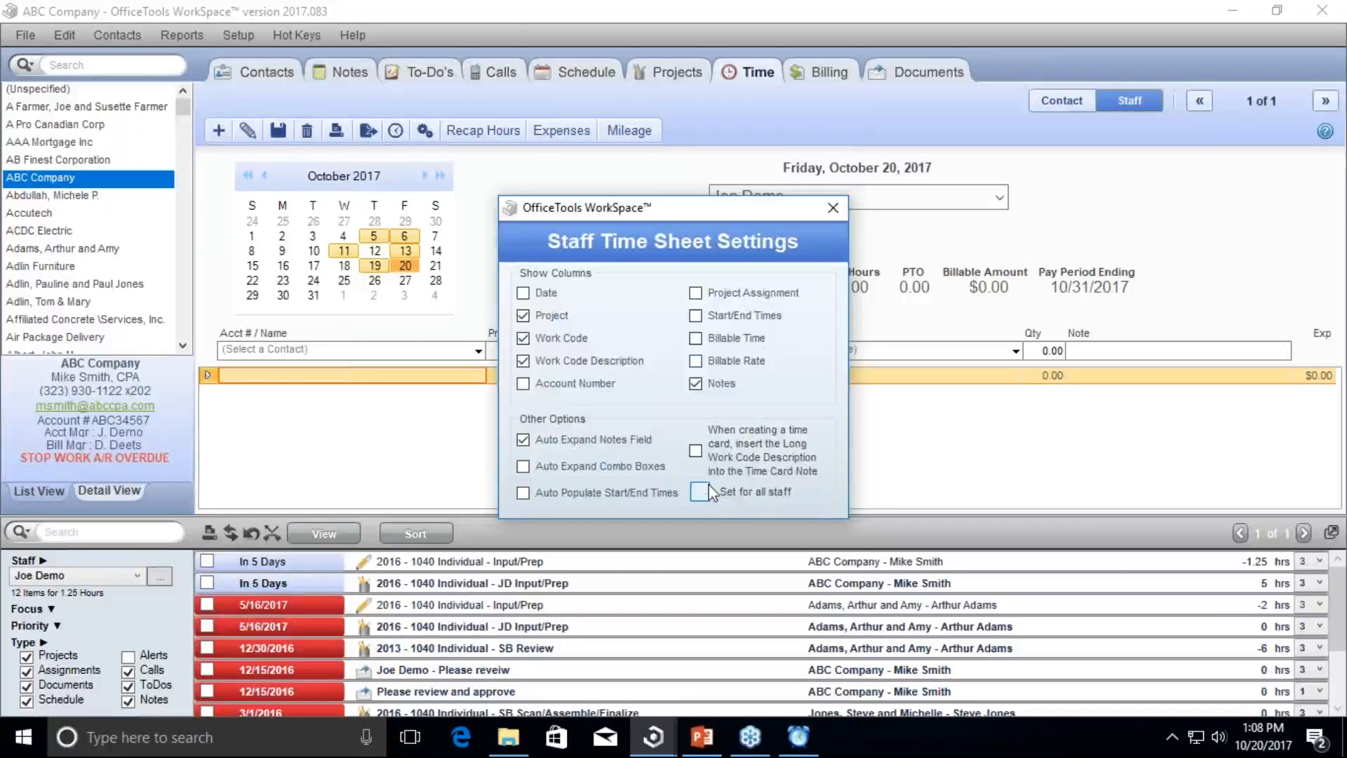
Step: Close the Staff Time Sheet Settings dialog to return to the October 20 time sheet
left_click(833, 209)
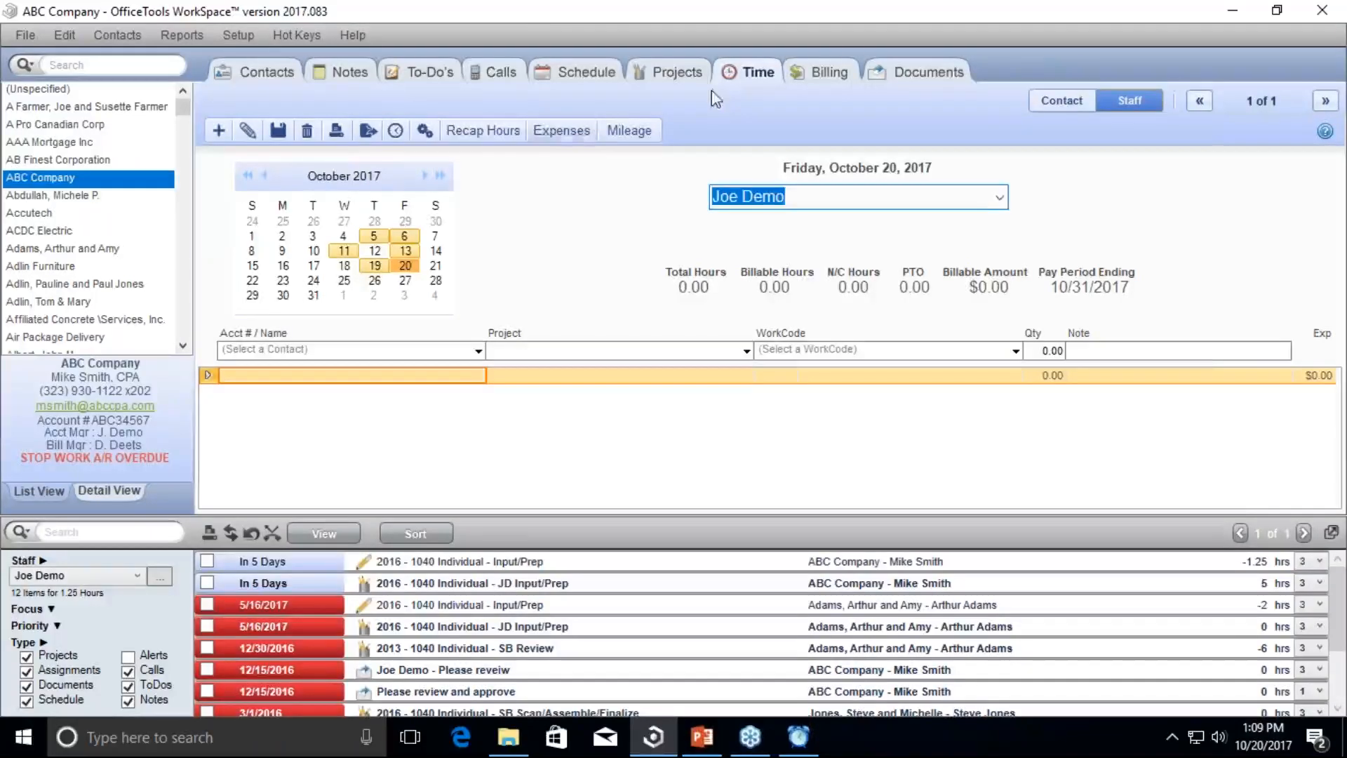
Step: Open the Calls tab showing ABC Company's 'Confirm Appointment' call due 10/13/2017
left_click(502, 74)
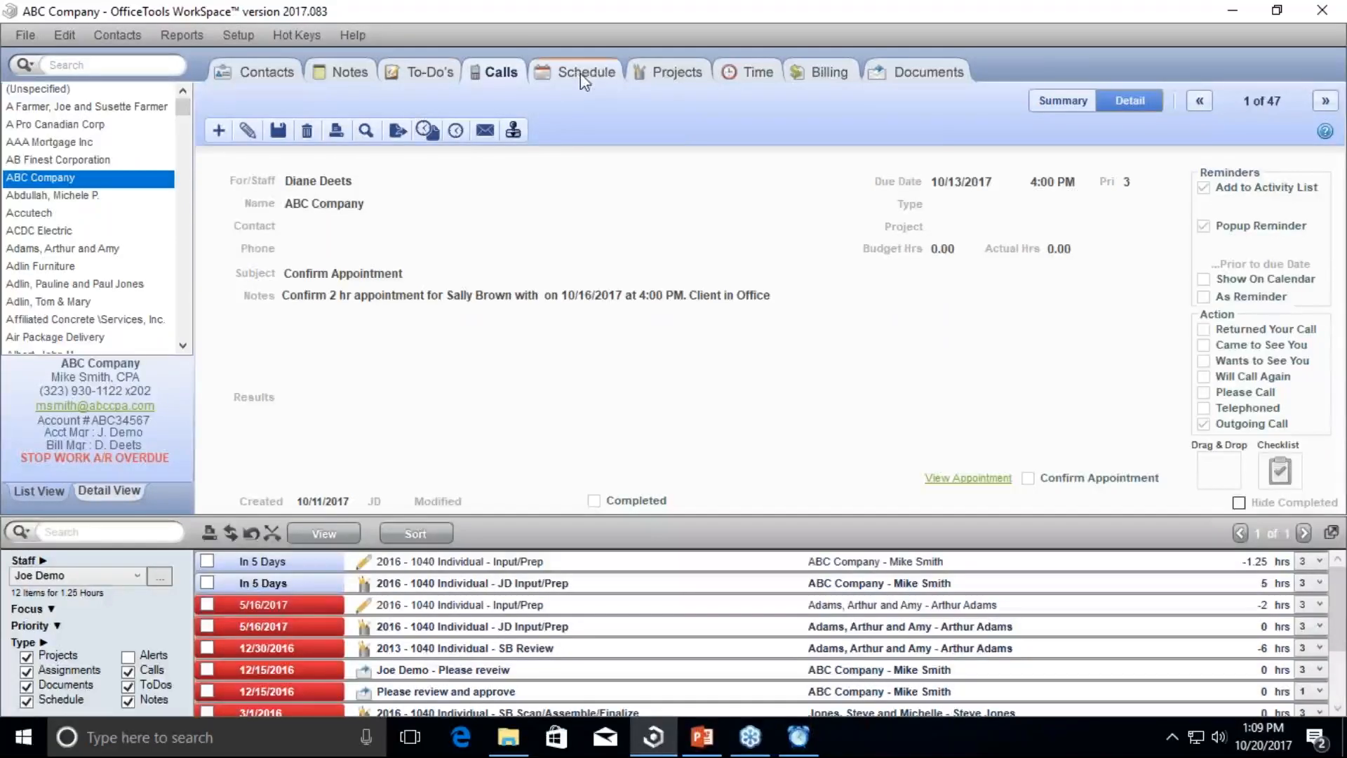
Step: Run a timer on ABC Company's 2016 - 1120S Tax Return project, then exit without a timecard
left_click(662, 70)
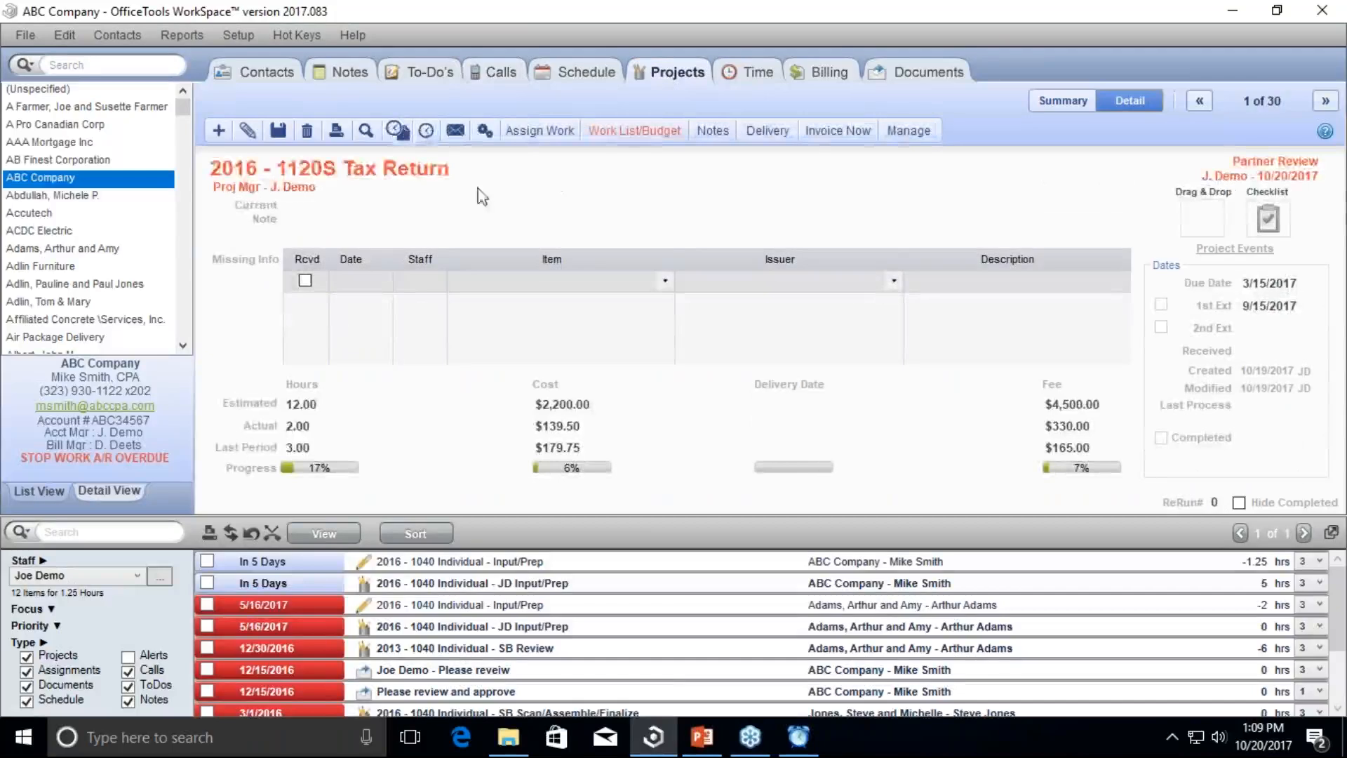
left_click(426, 130)
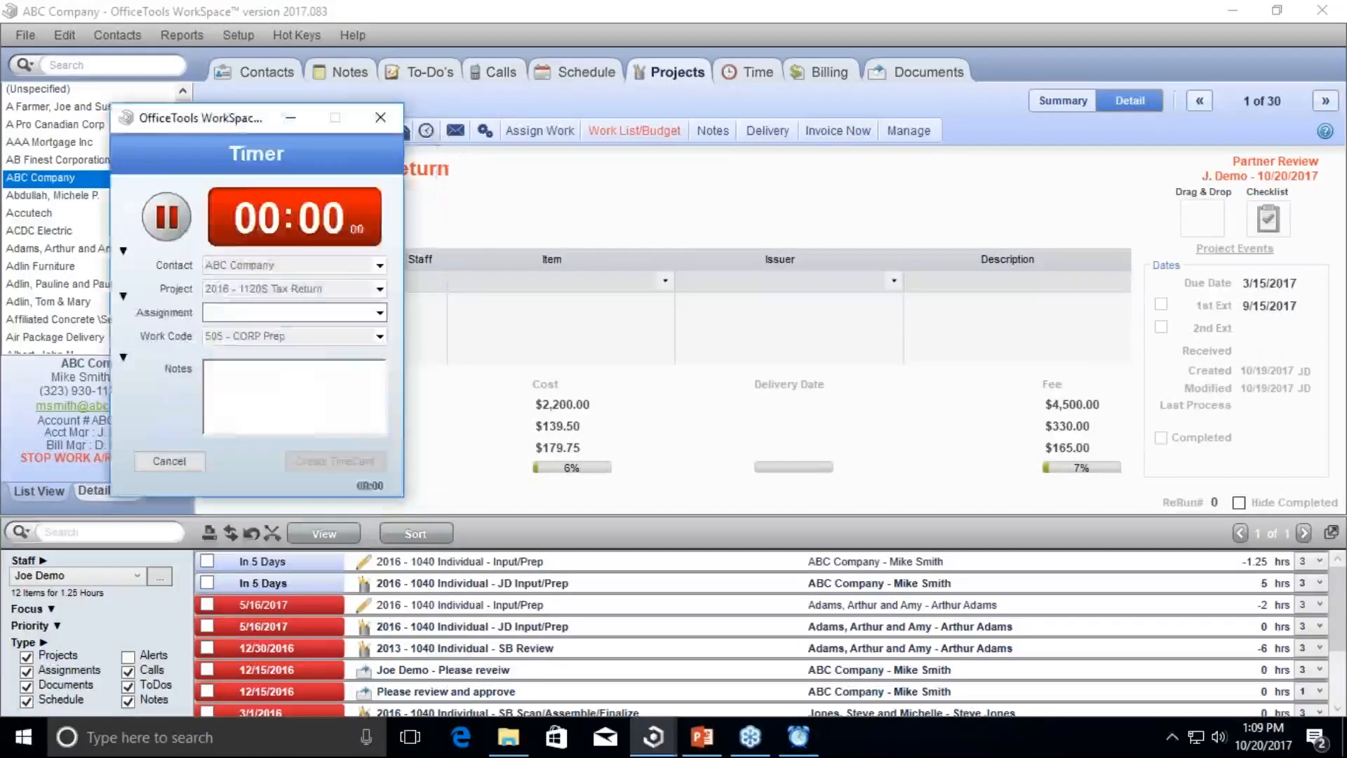
left_click_drag(230, 117, 357, 174)
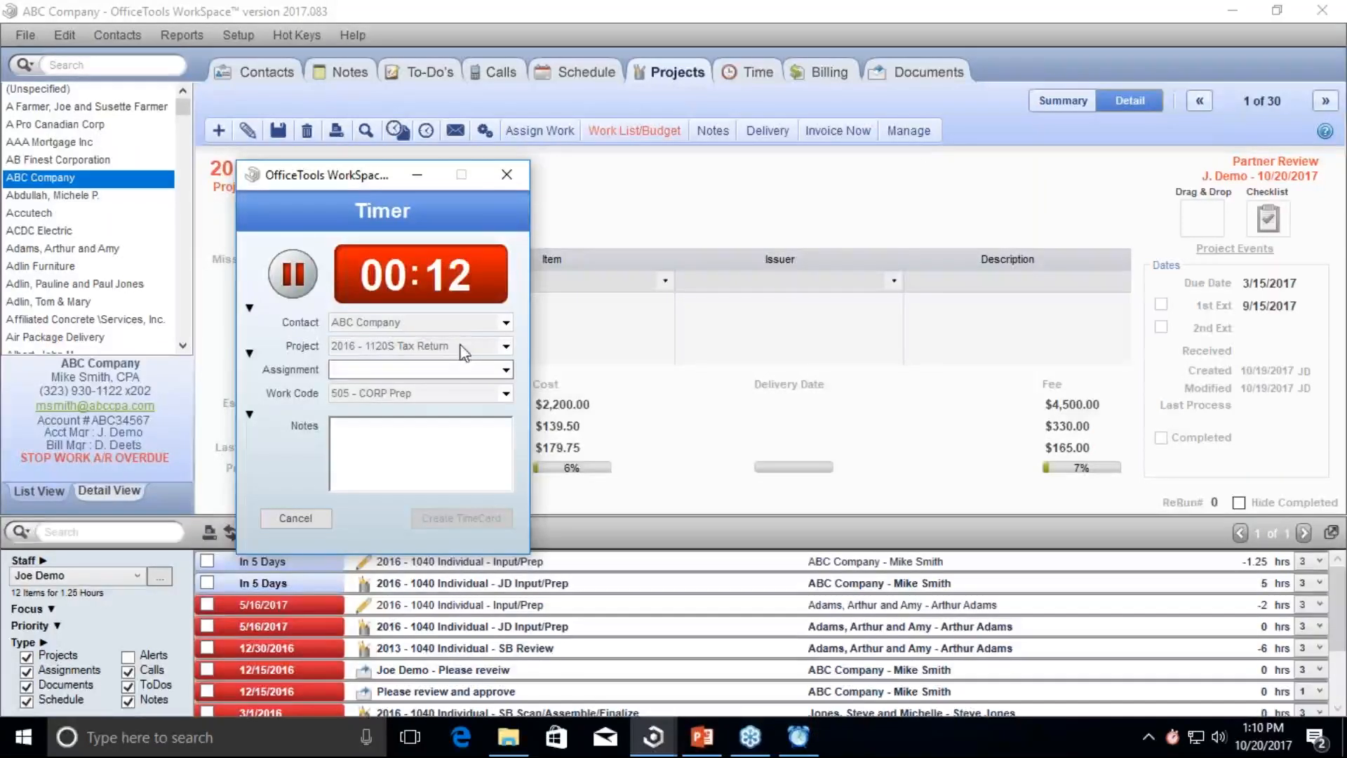
left_click(511, 174)
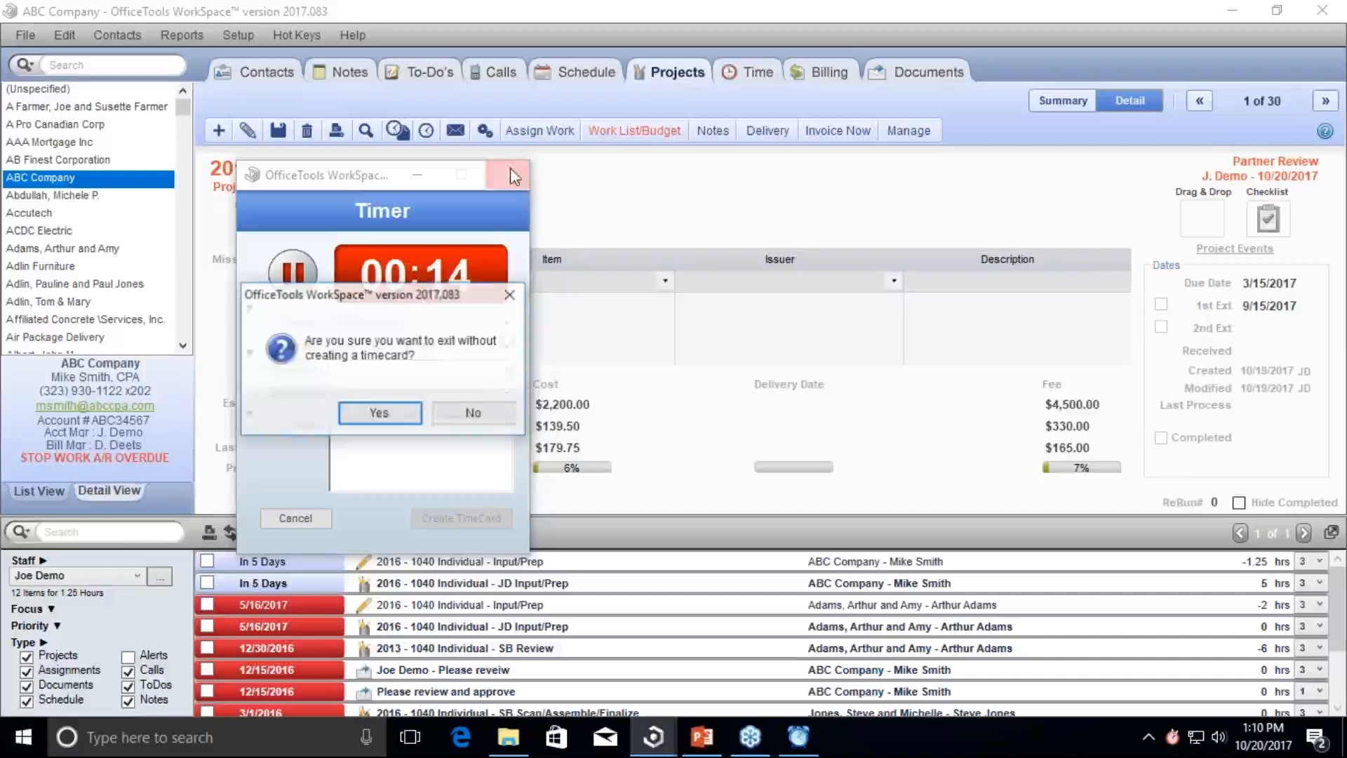
left_click(412, 420)
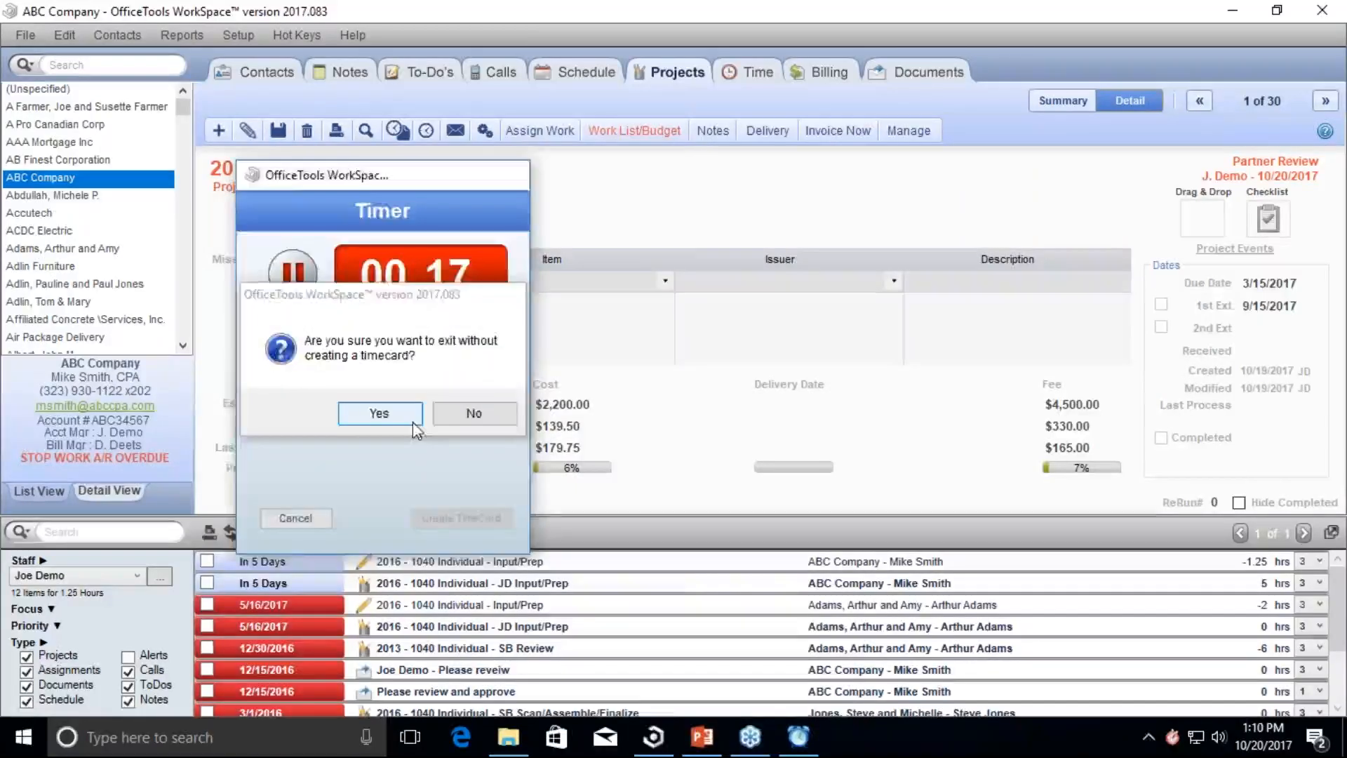
Step: Start a Time-tab timer for ABC Company, discard it unsaved, then return to ABC Company's contact record
left_click(744, 73)
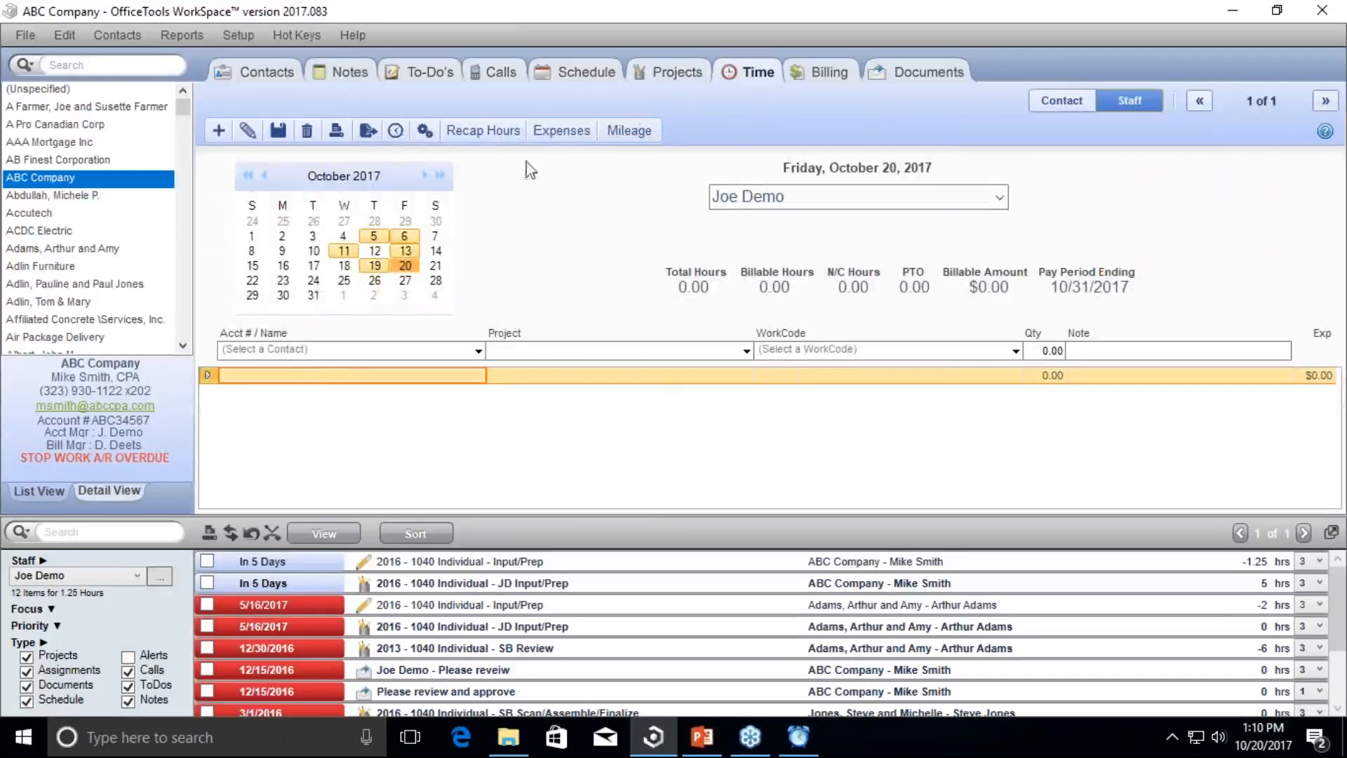
left_click(396, 131)
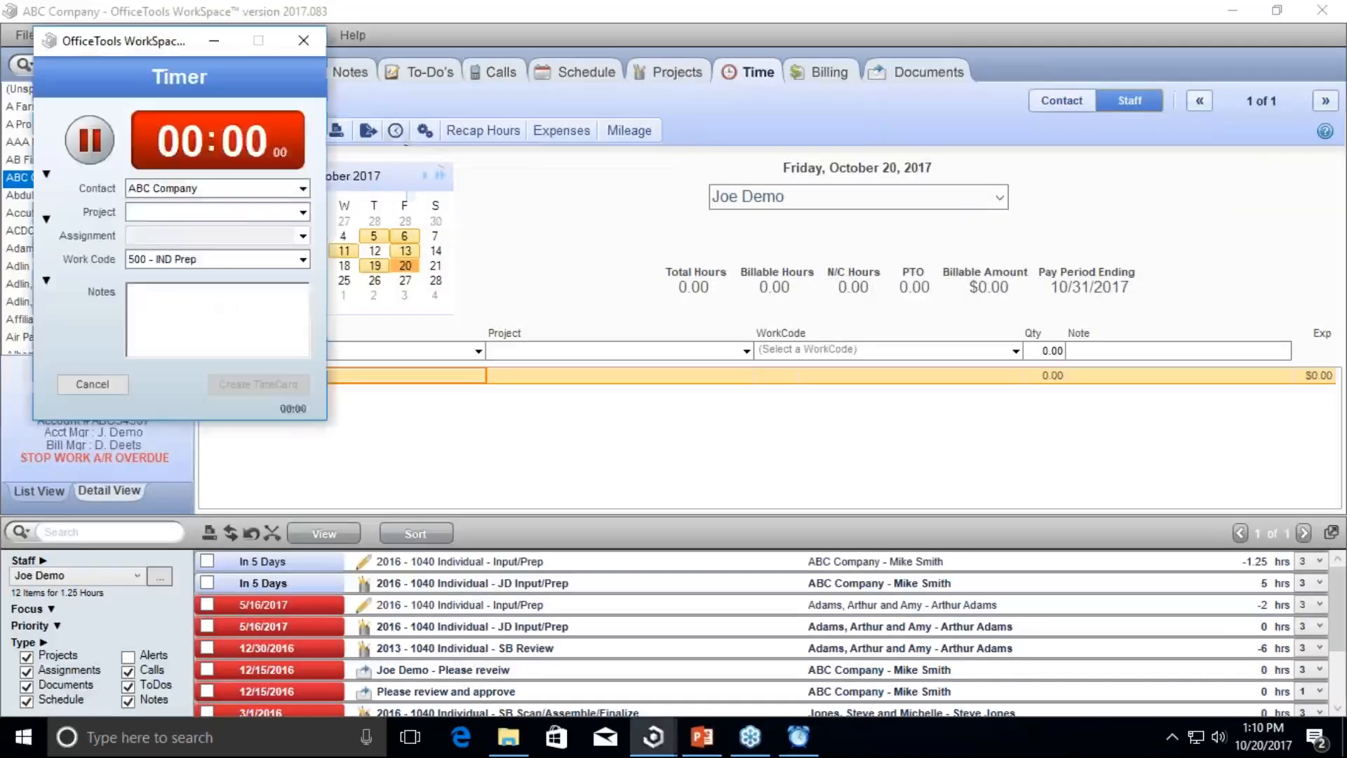
left_click(302, 188)
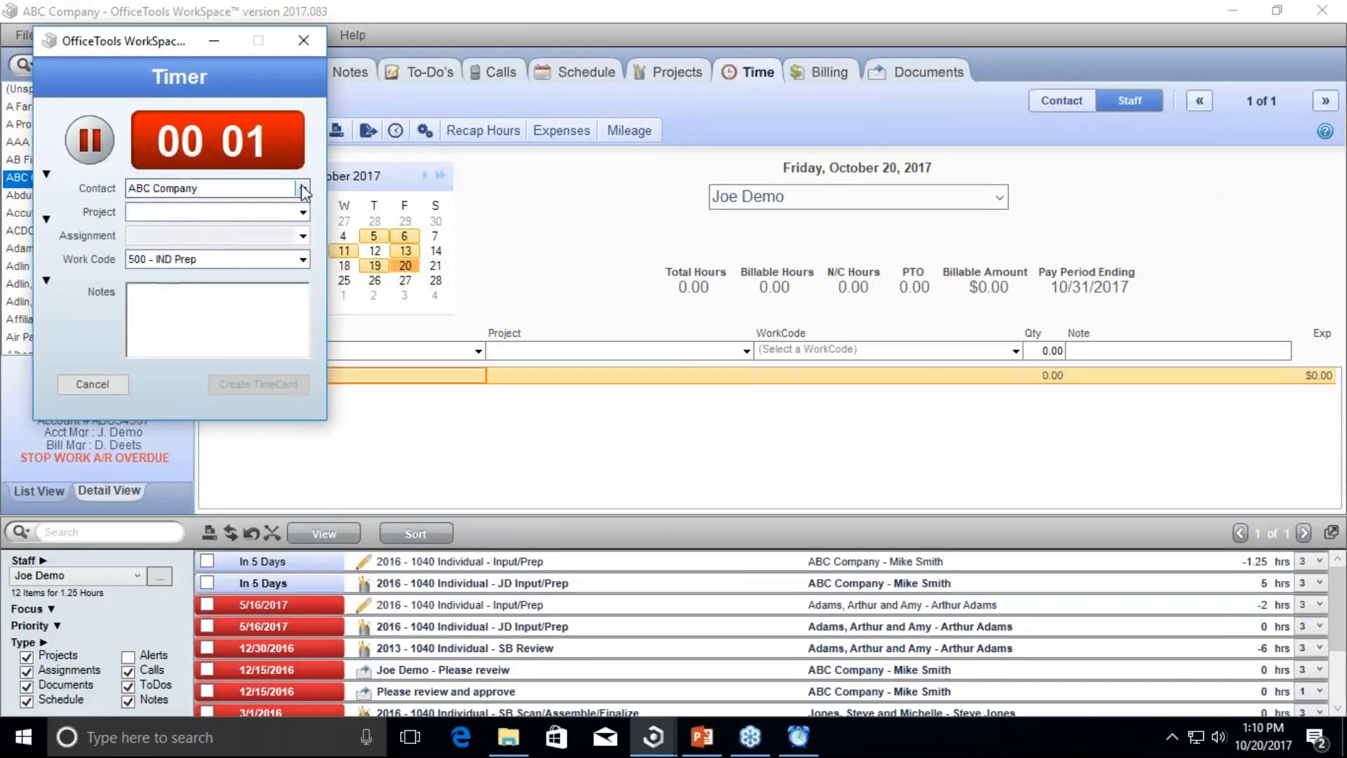
left_click(303, 189)
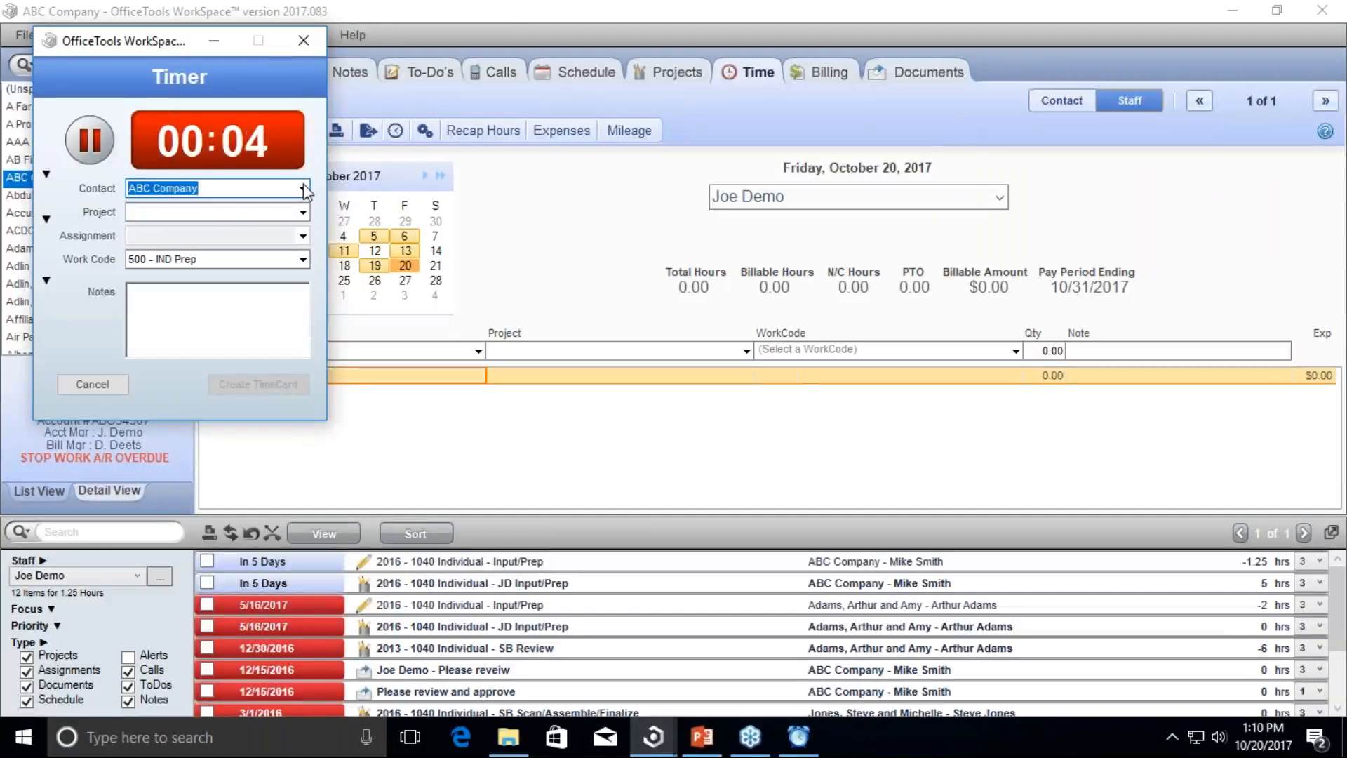
left_click(305, 42)
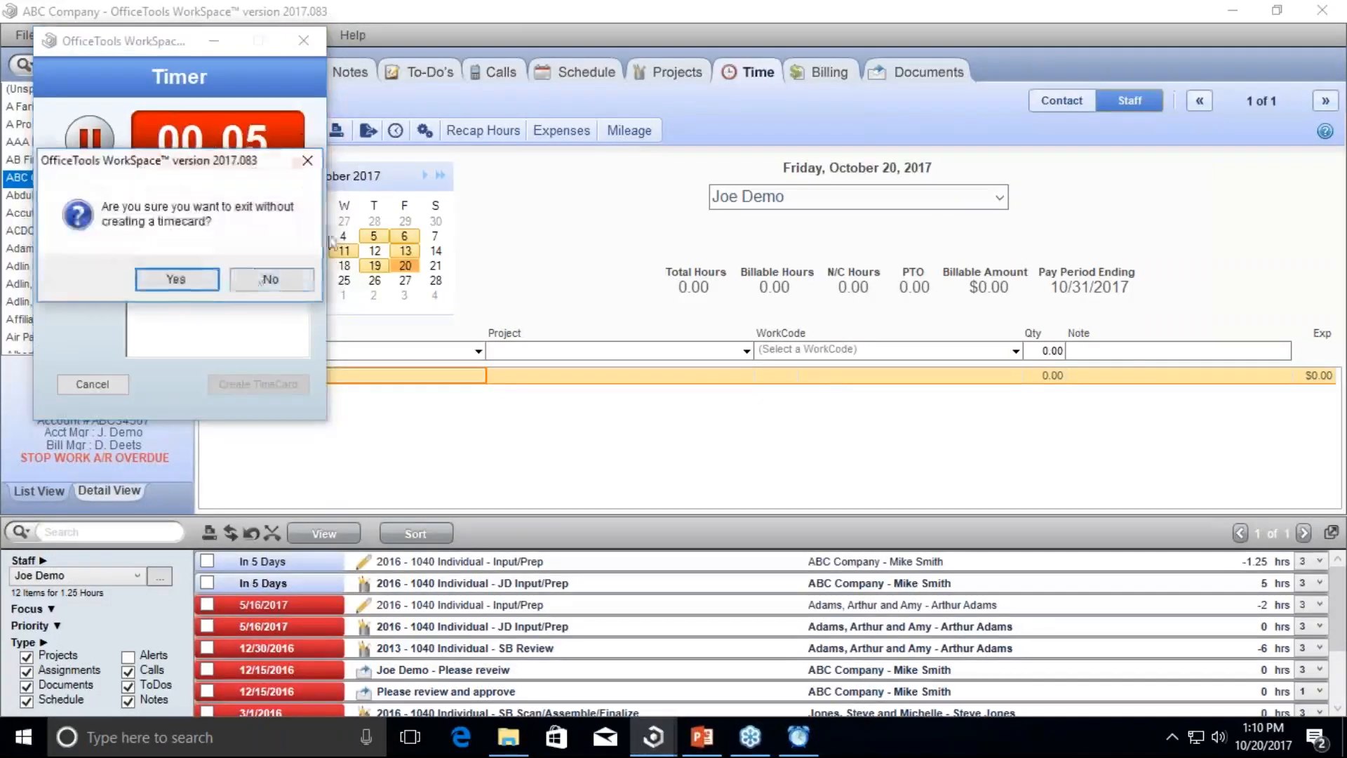
left_click(176, 279)
left_click(284, 79)
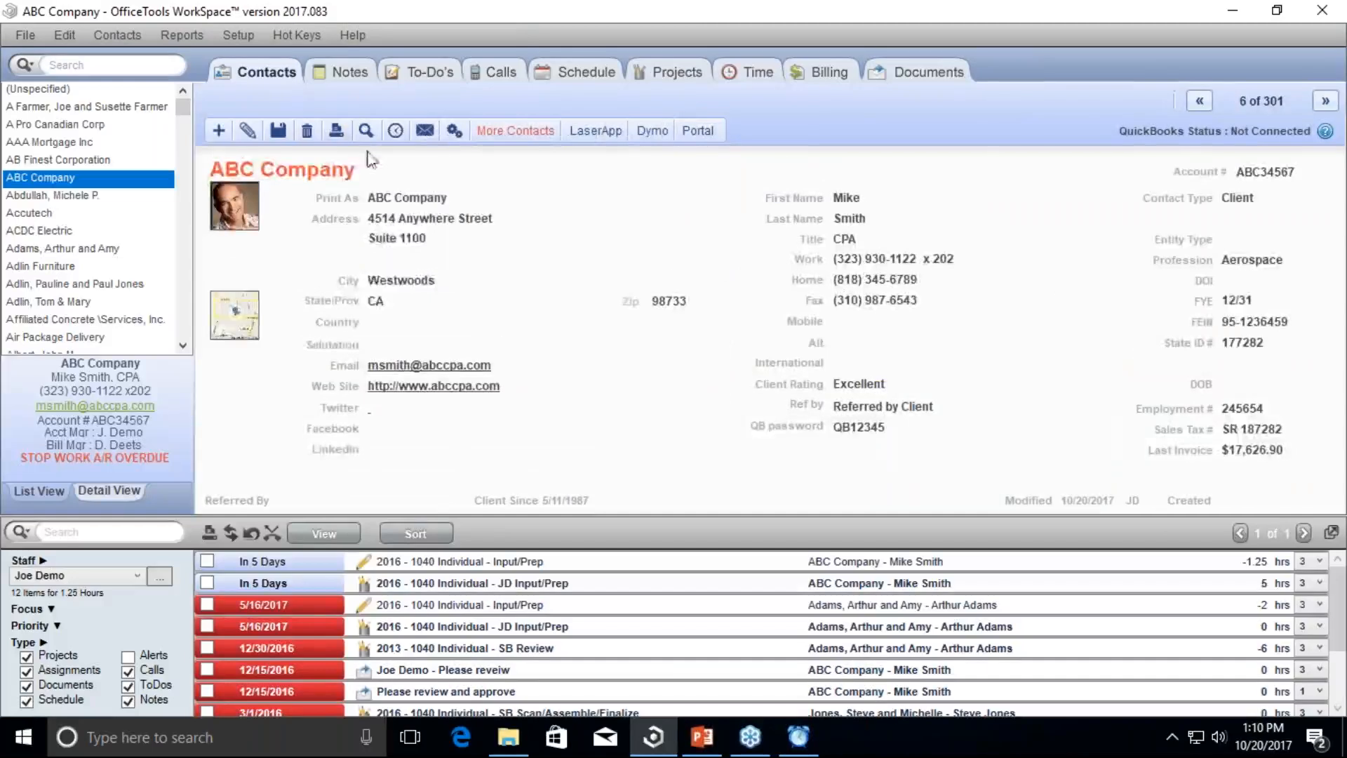
Step: Start a timer from ABC Company's contact page and move its window to the far left
left_click(395, 130)
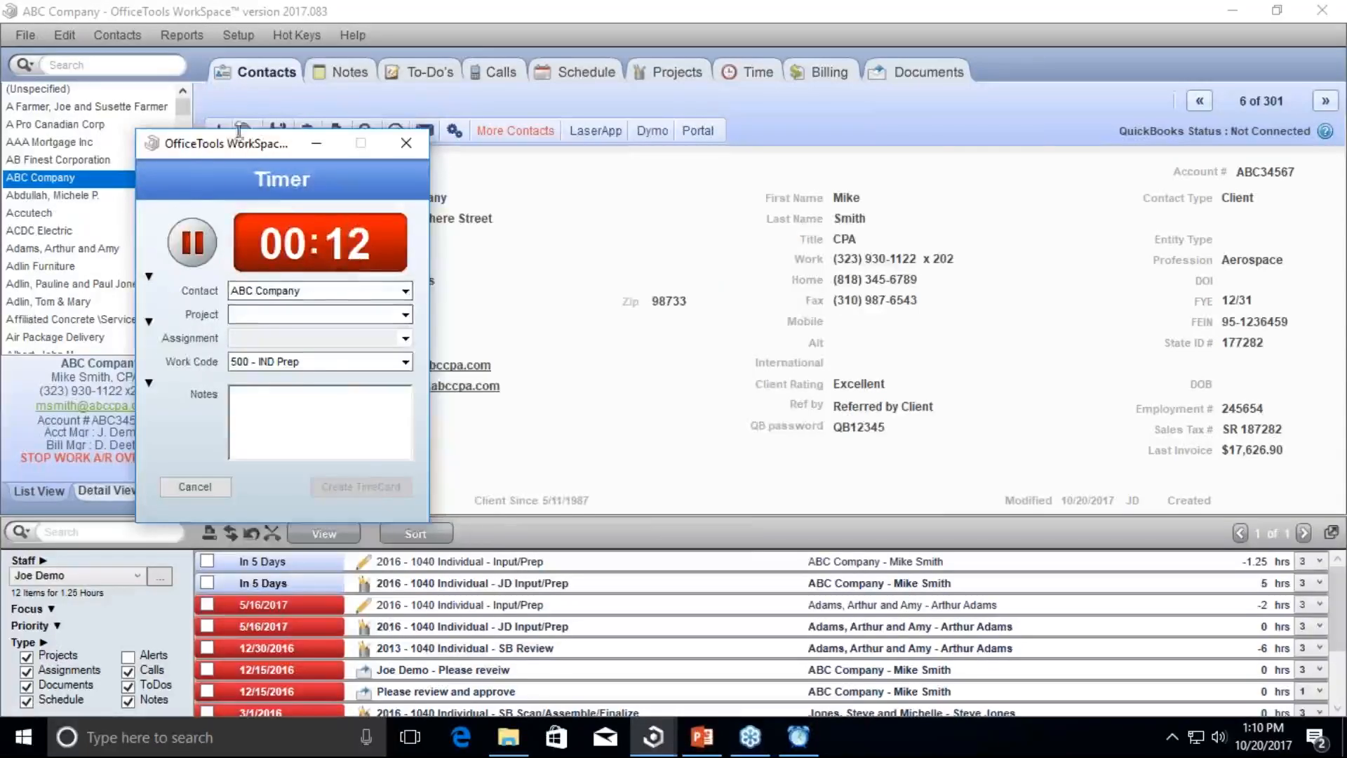
left_click_drag(241, 149, 761, 161)
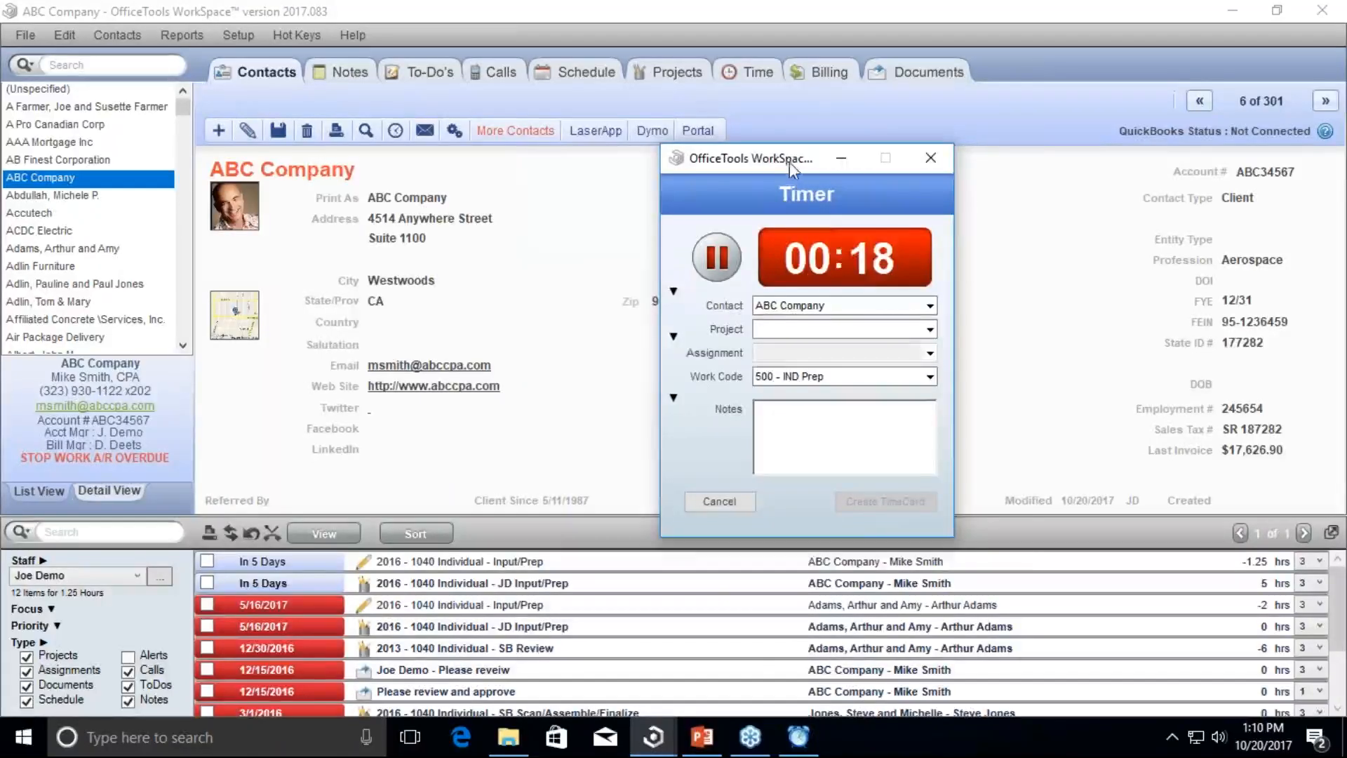
left_click_drag(784, 158, 864, 160)
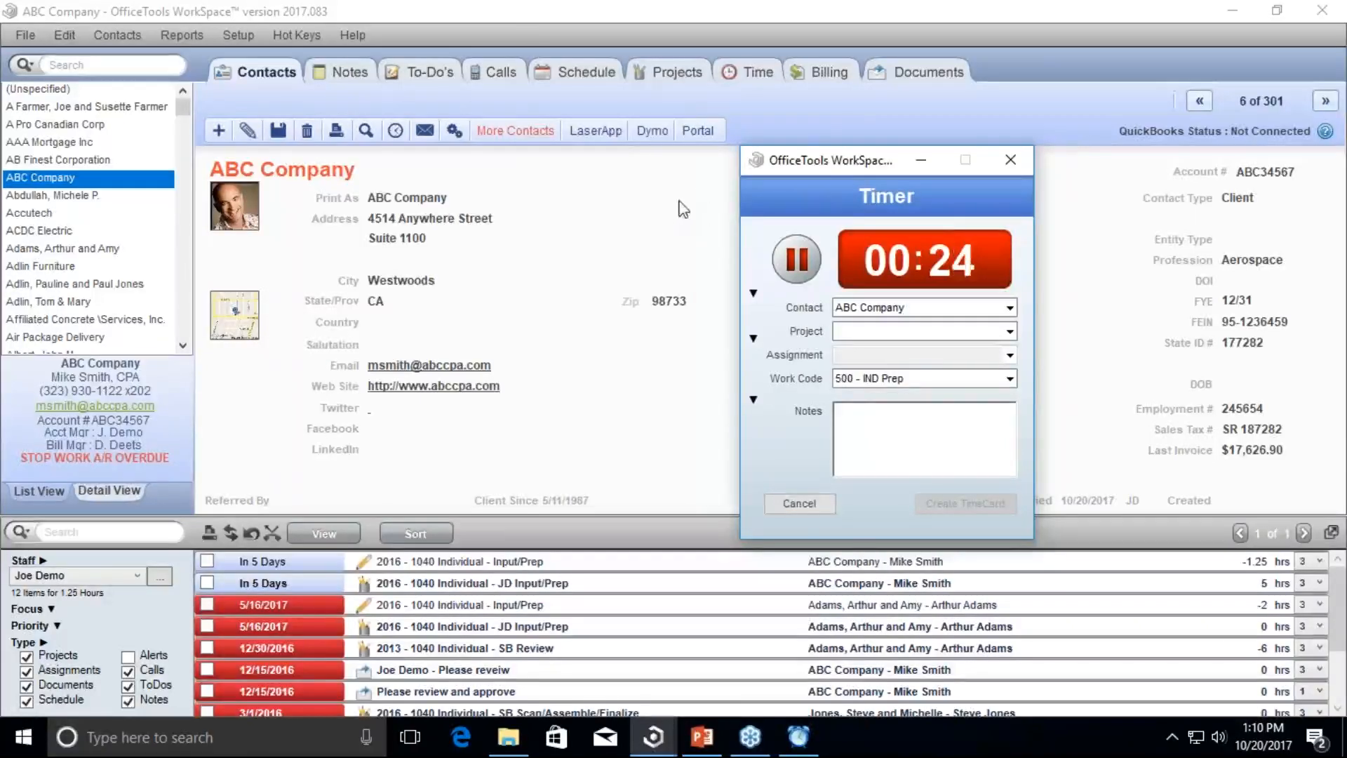
left_click_drag(816, 169, 157, 129)
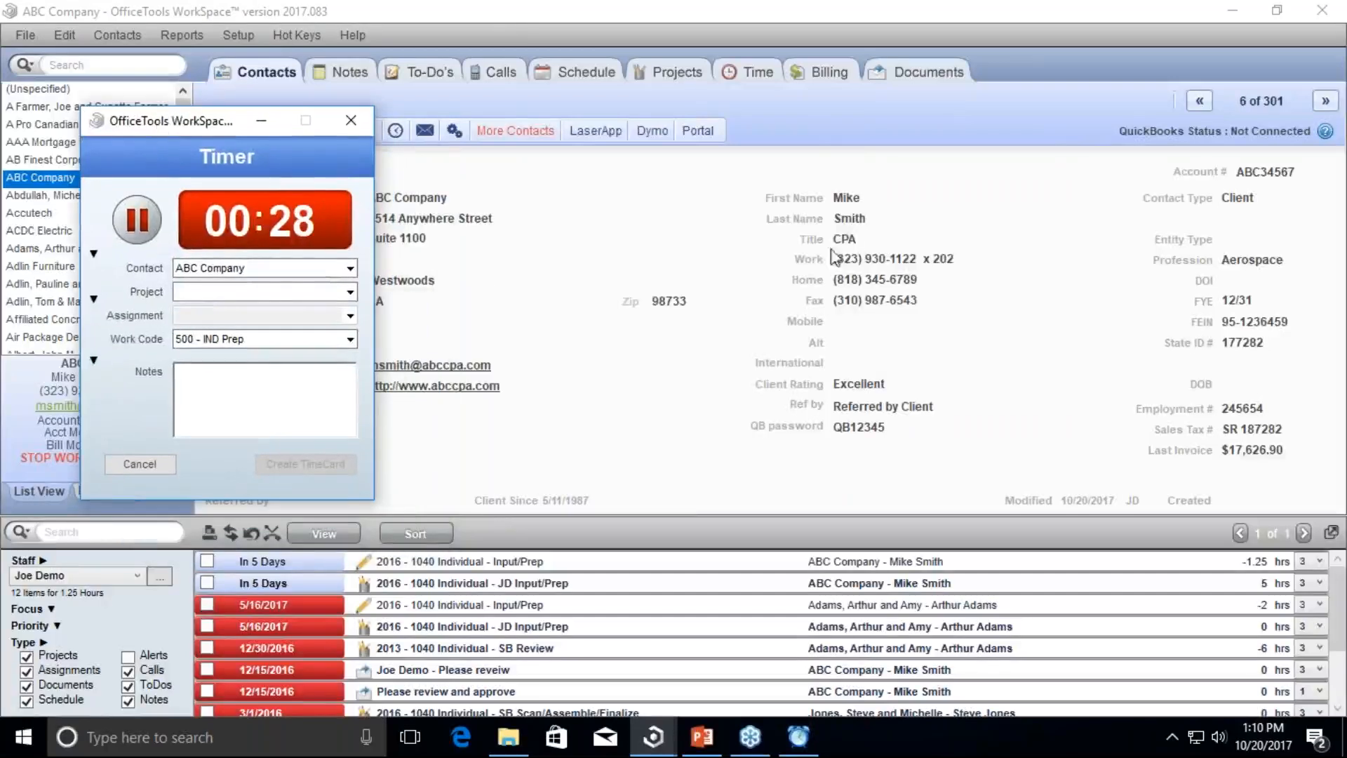
Step: Visit the Time view and return to contacts, then restore and reposition the main window
left_click(761, 74)
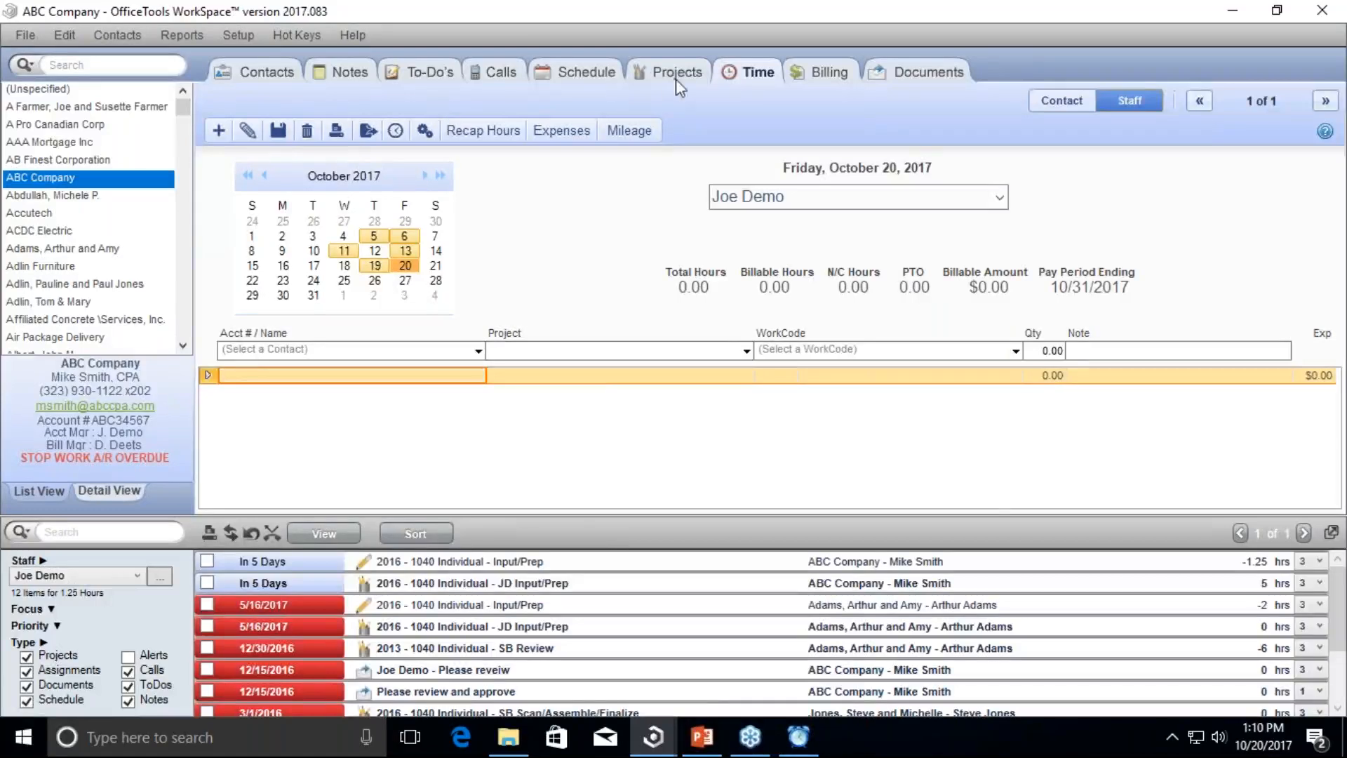
left_click(279, 83)
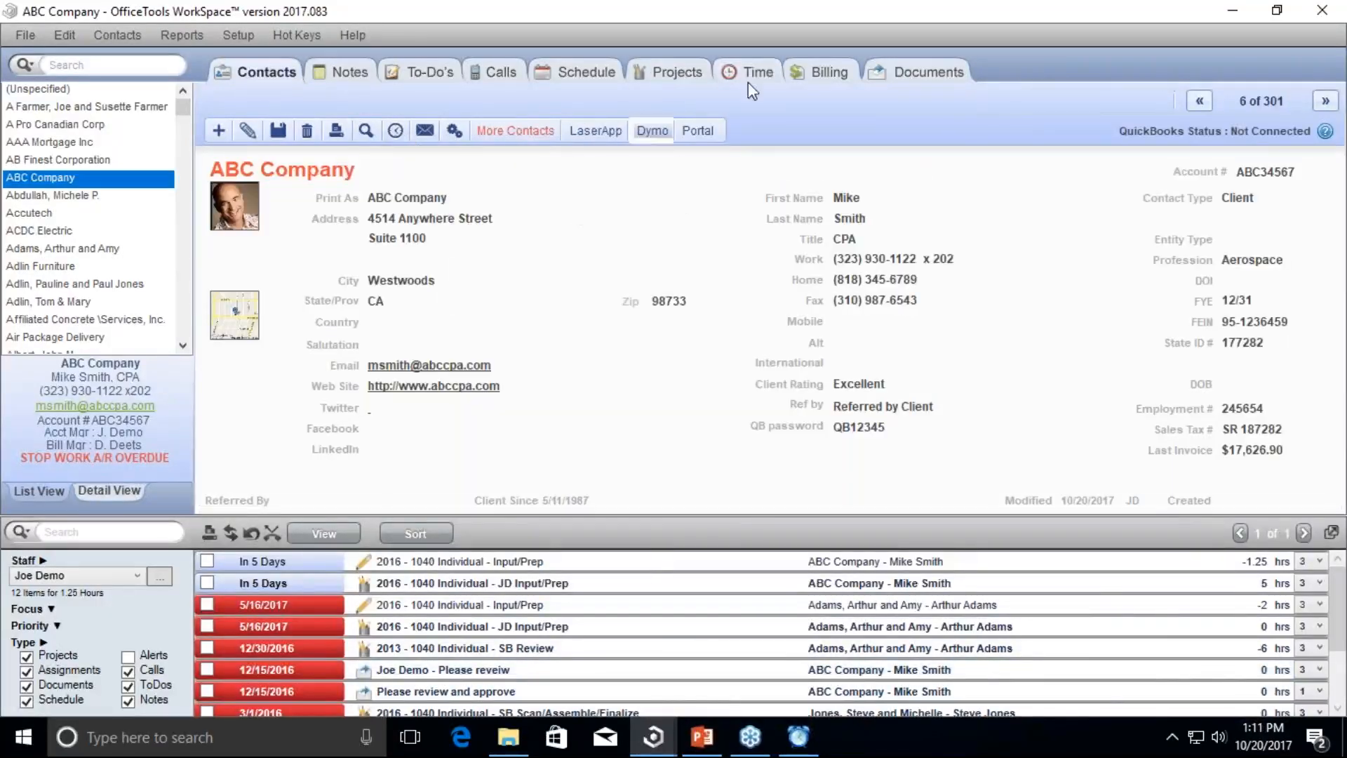
double_click(799, 13)
left_click_drag(811, 66, 701, 75)
Step: Show the Schedule day view with the timer beside it, then maximize and return to ABC Company's contact
left_click(779, 94)
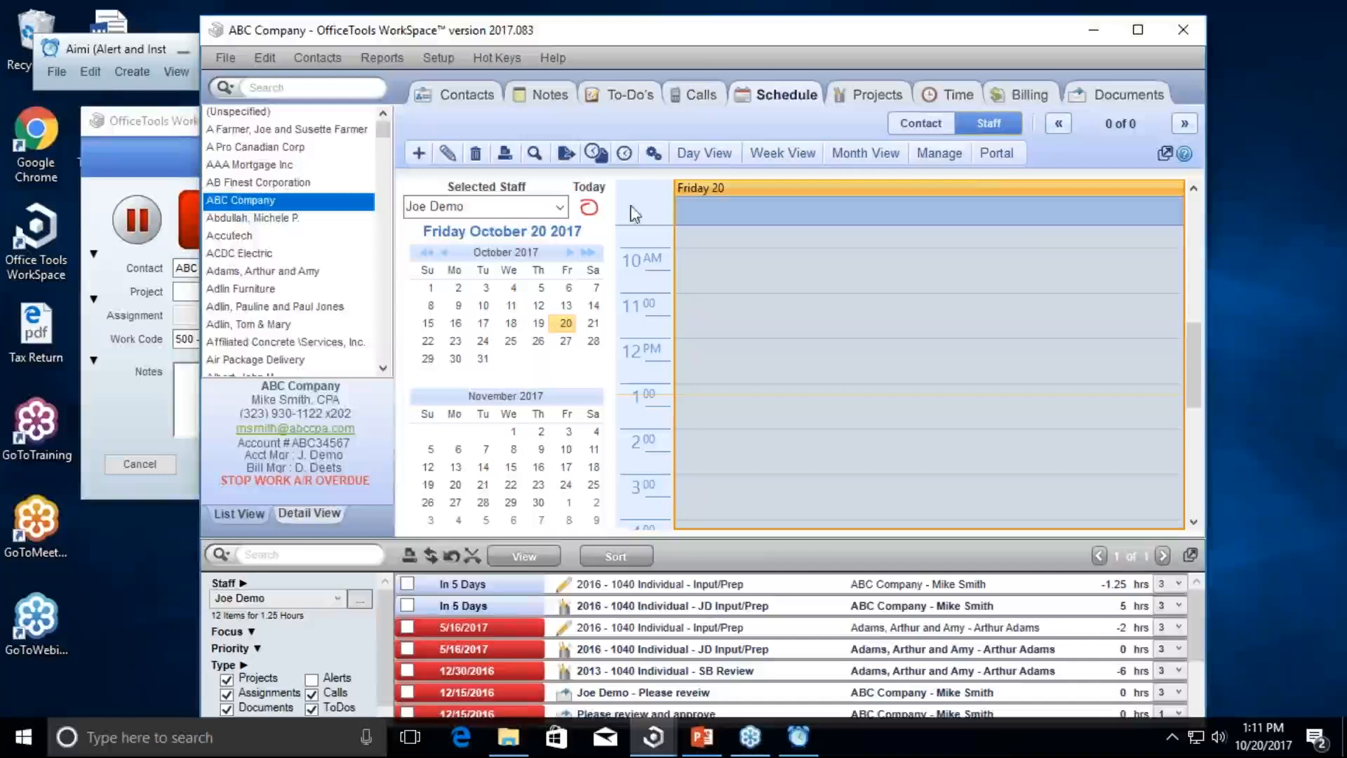
left_click(170, 123)
left_click_drag(171, 124, 277, 148)
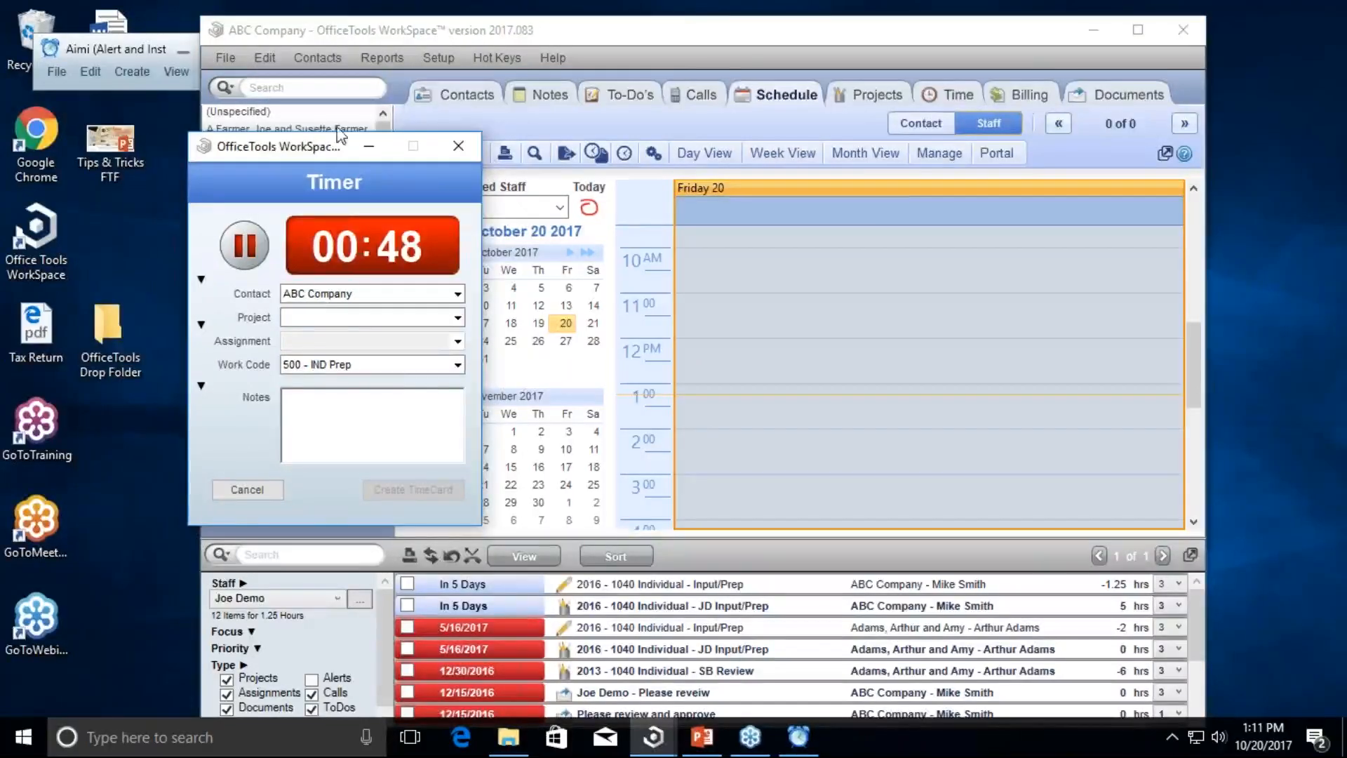
double_click(554, 32)
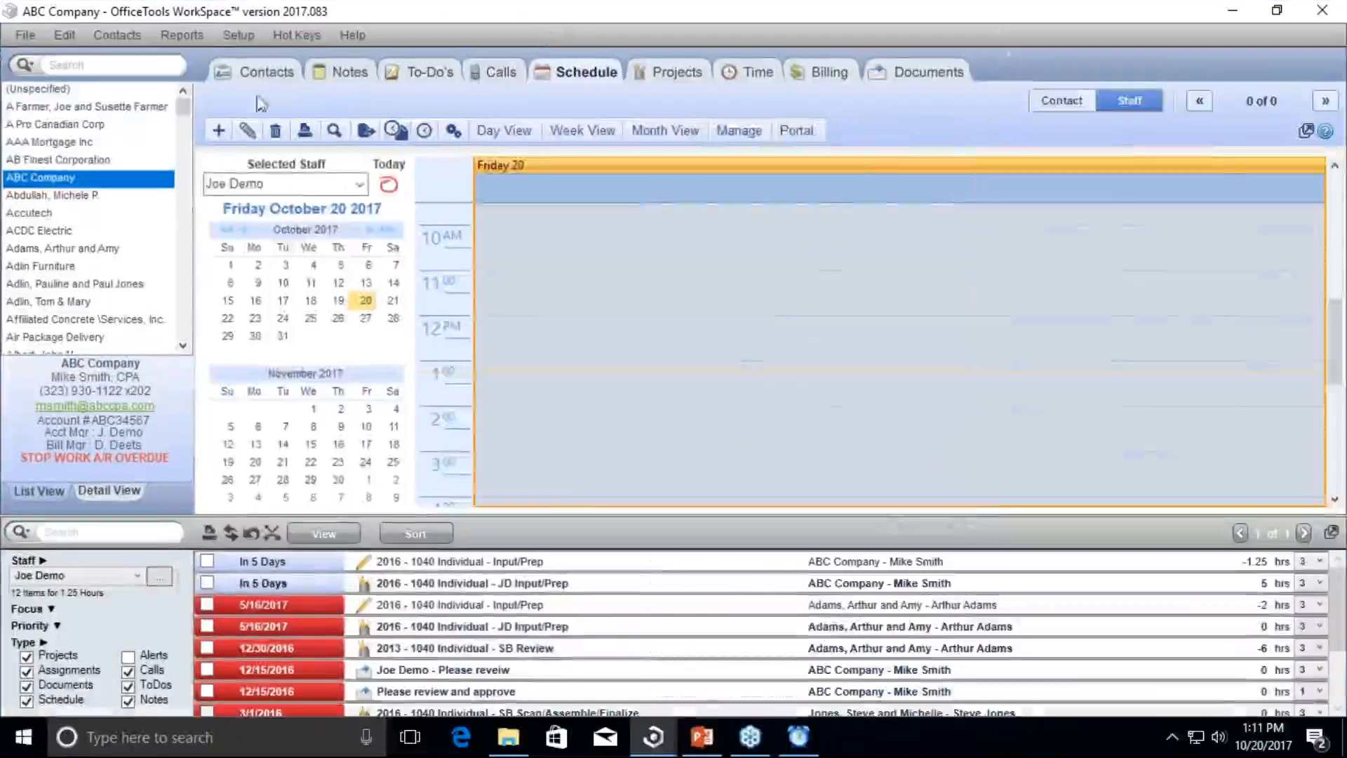
left_click(257, 75)
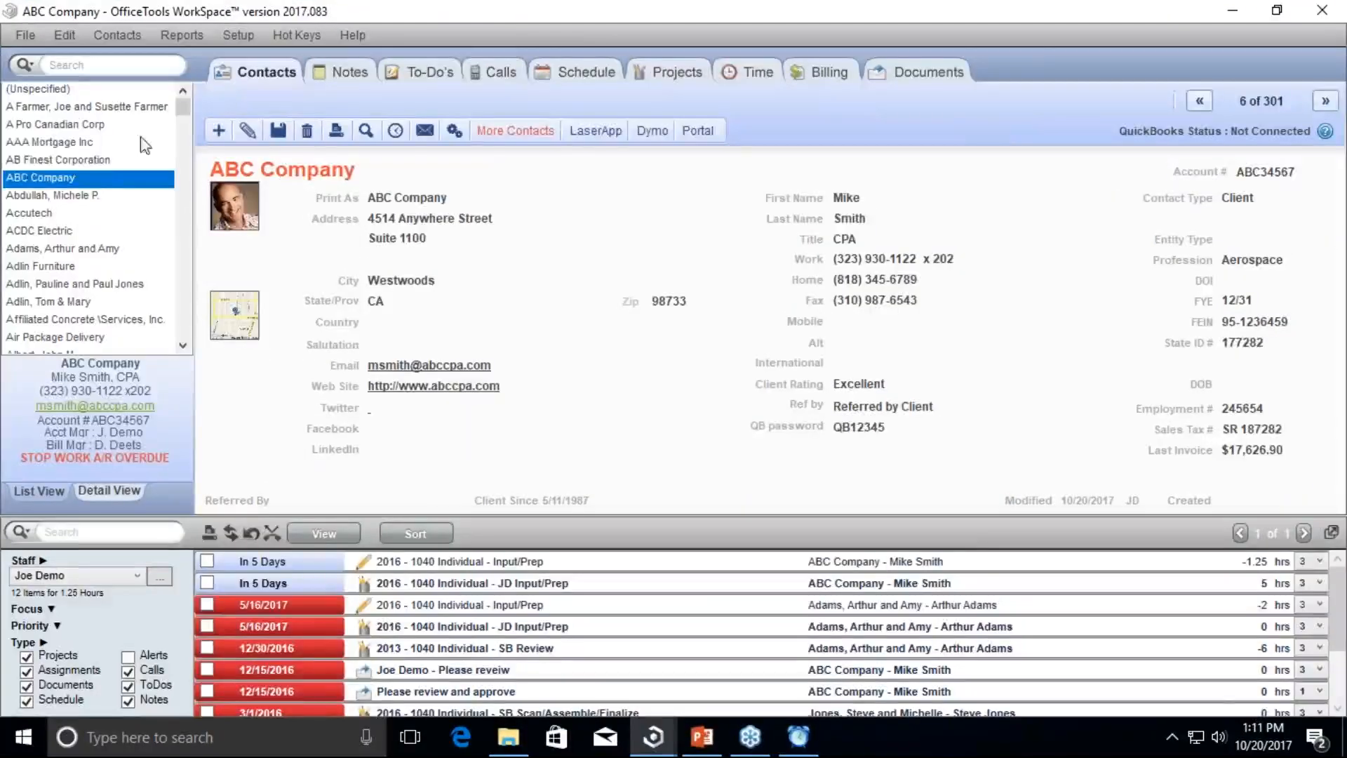
Step: Start a timer for AB Finest Corporation from its Time view, placing the ABC Company timer beside it
left_click(102, 158)
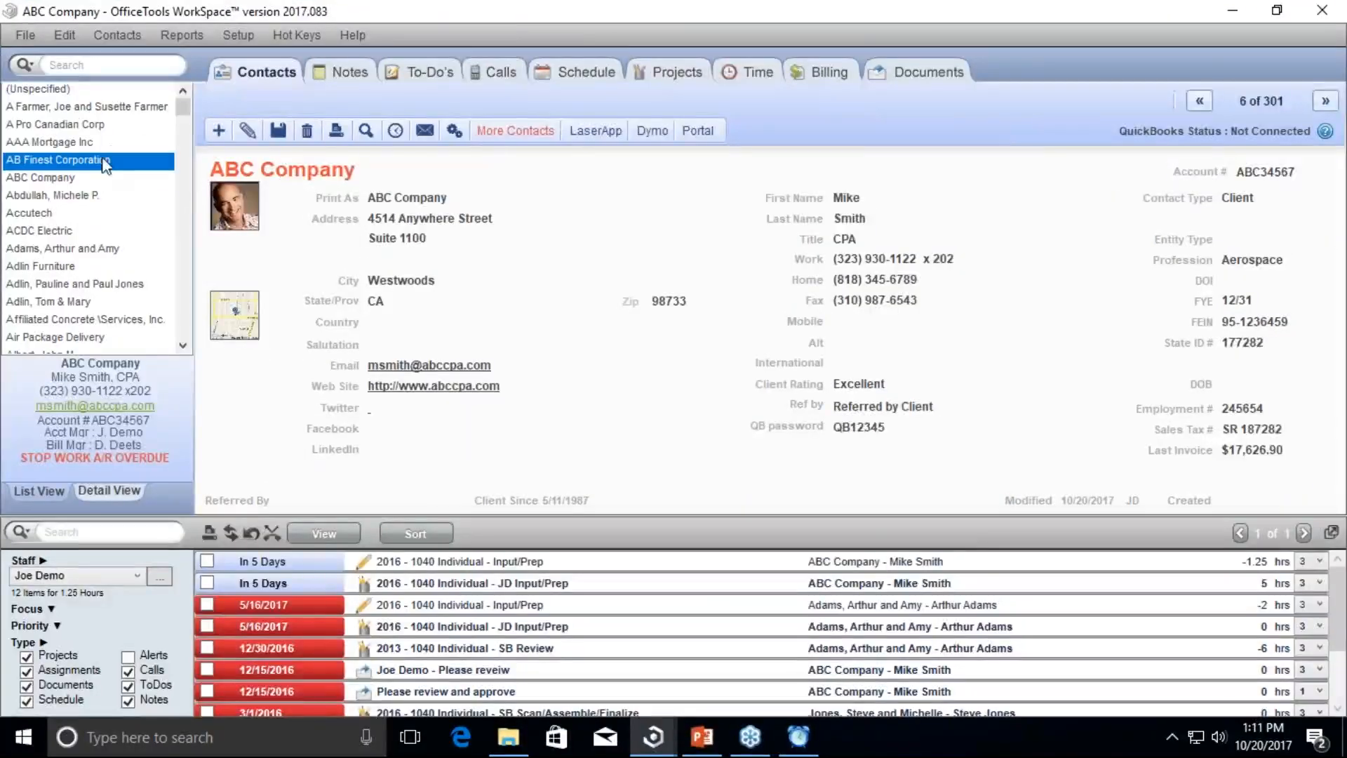
left_click(759, 73)
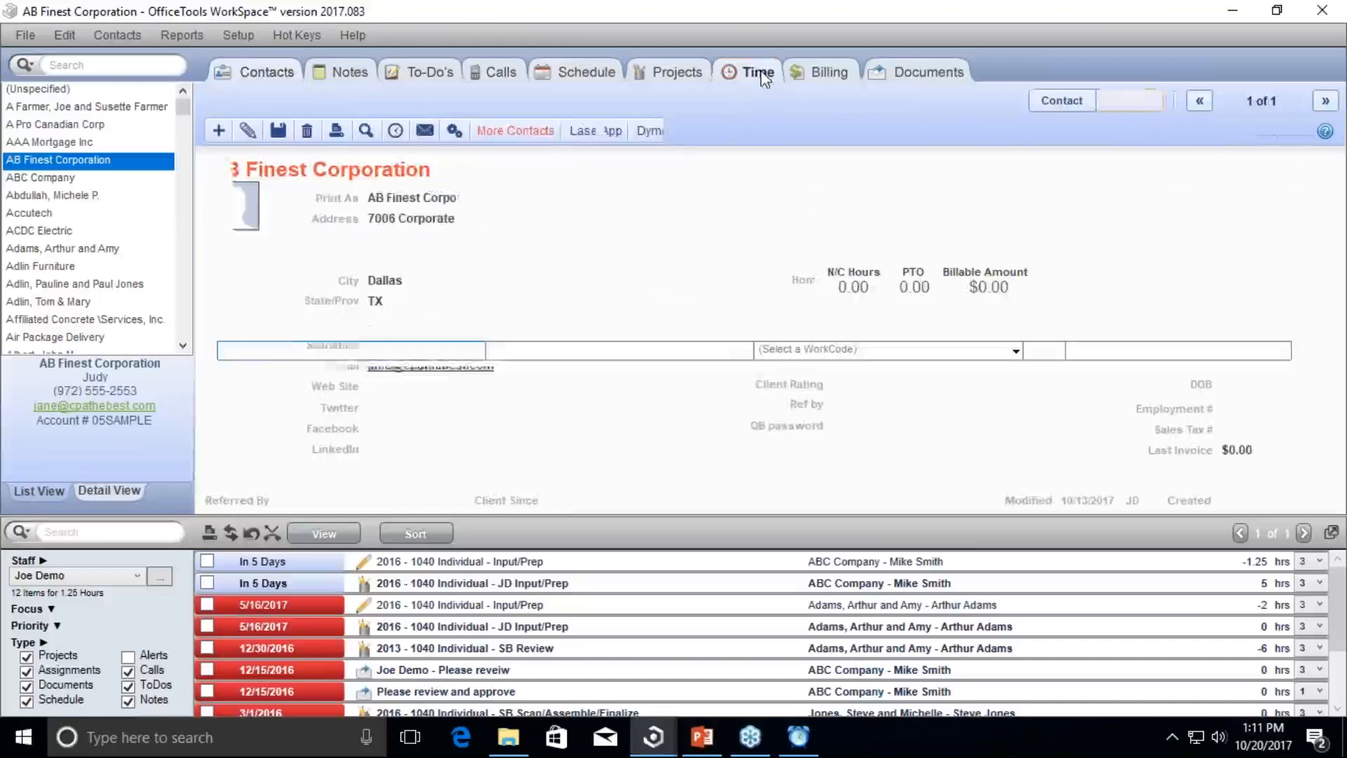
left_click(405, 135)
left_click_drag(252, 148, 435, 92)
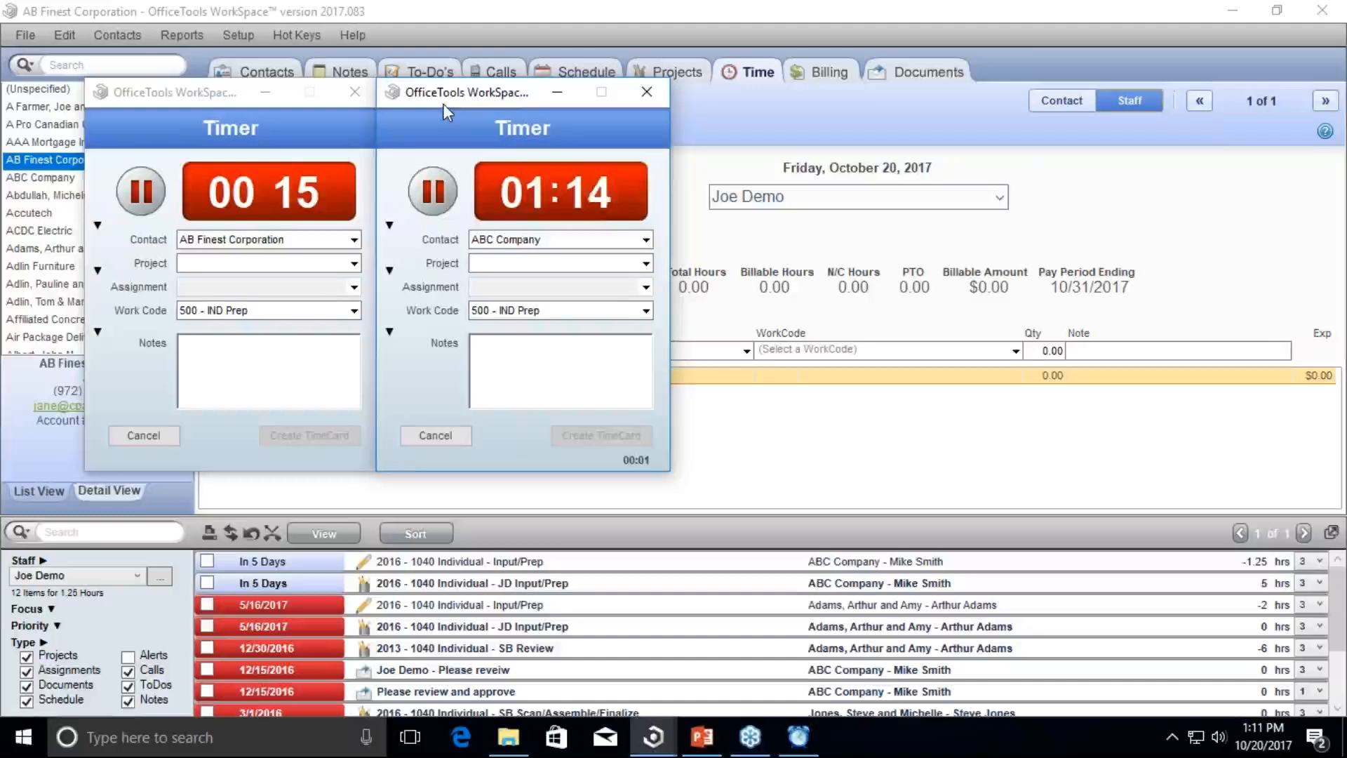
Step: Stop the ABC Company timer and close it without creating a timecard
left_click(438, 204)
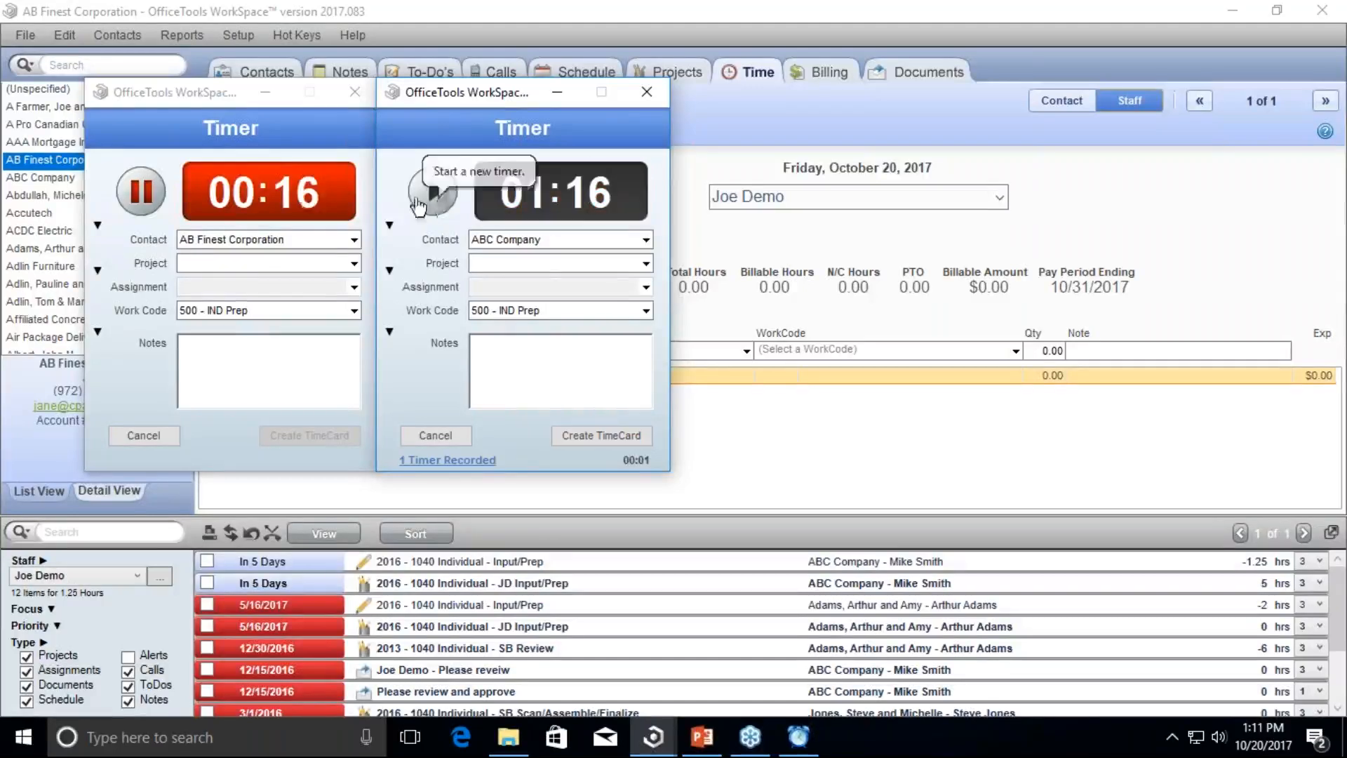
left_click(647, 92)
left_click(538, 336)
left_click(237, 35)
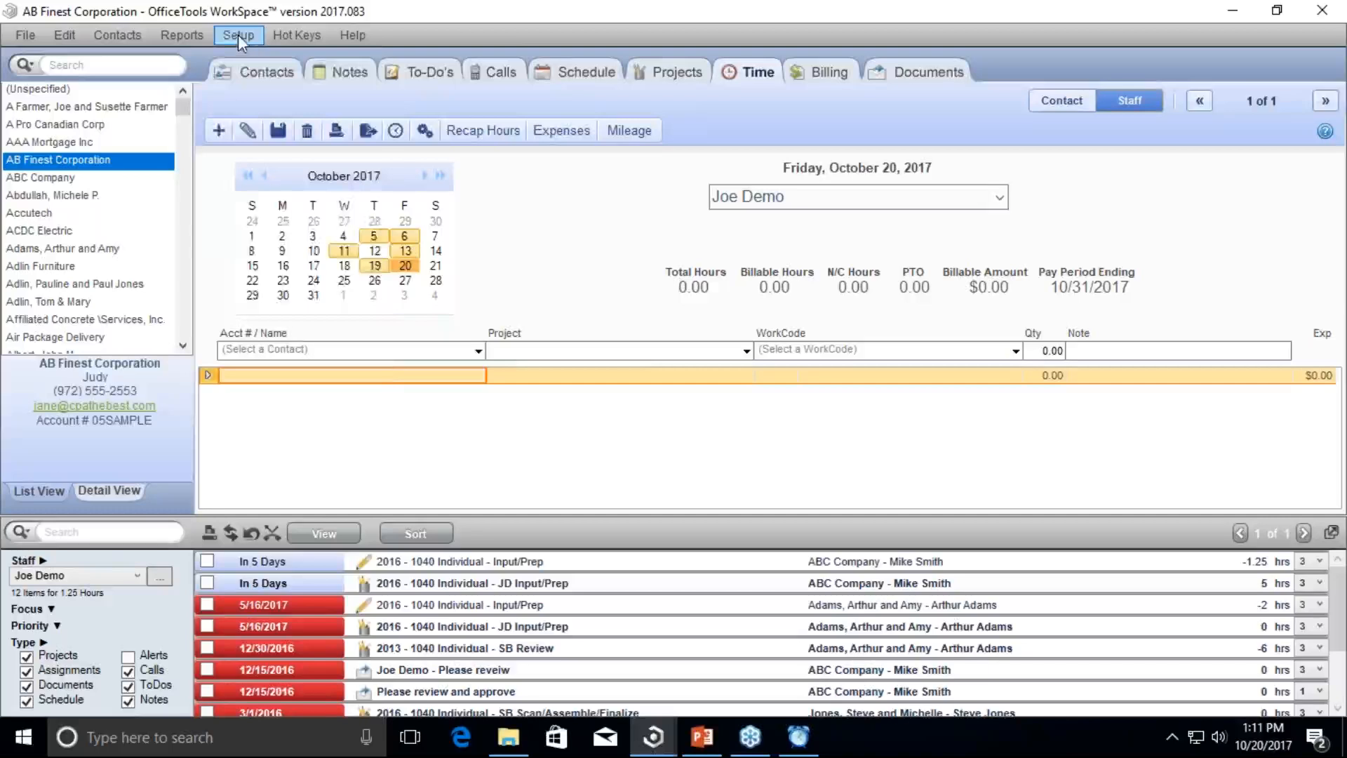
Step: In My Company's Payroll + Time Other Settings, enable 'Pause running timers when starting a new timer'
left_click(238, 35)
mouse_move(286, 85)
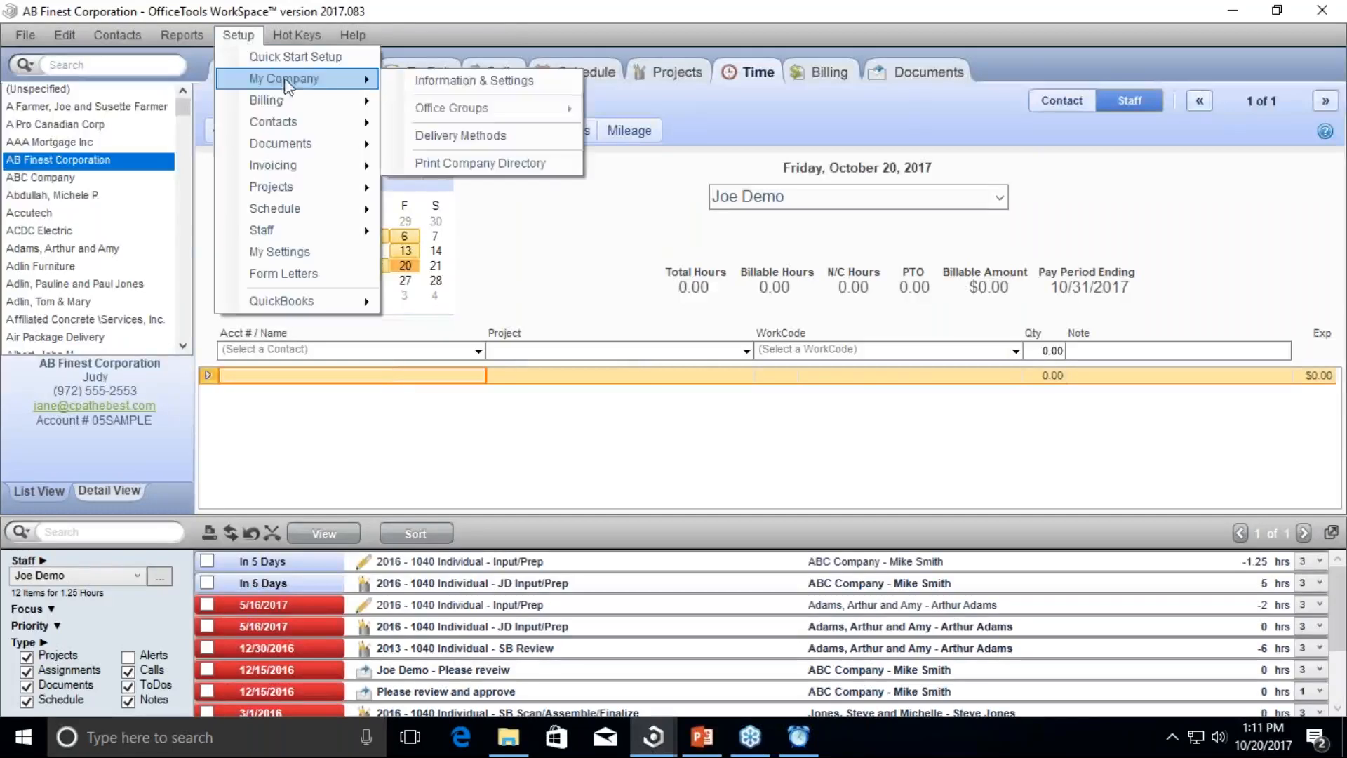
left_click(414, 79)
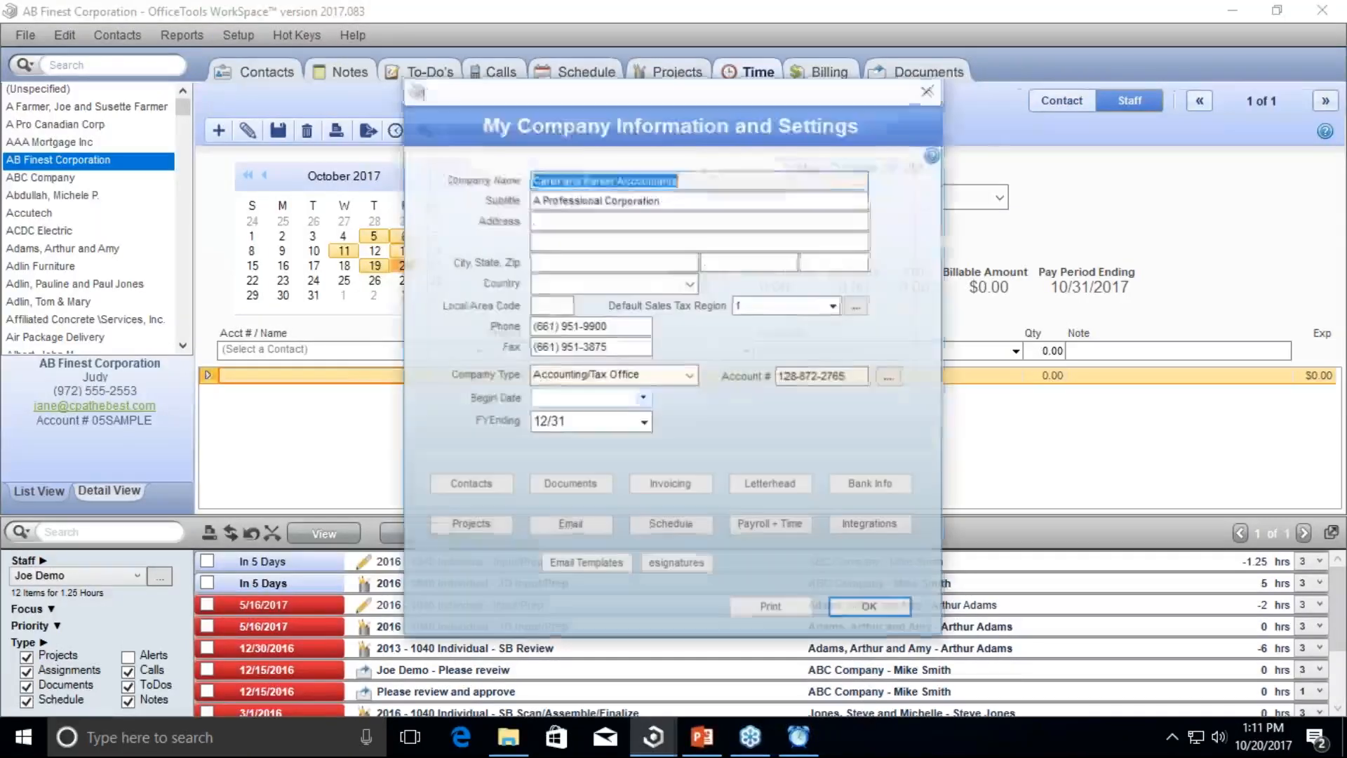
left_click(773, 527)
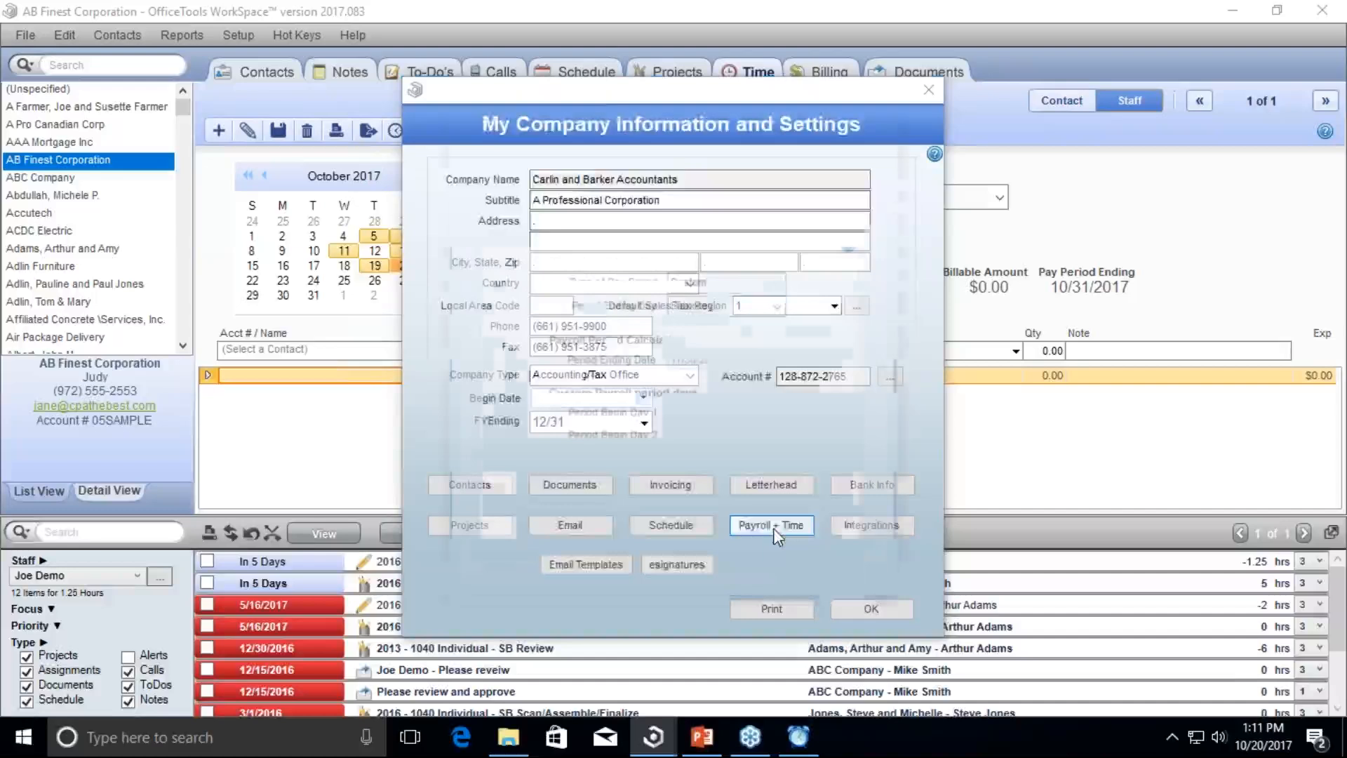
left_click(617, 232)
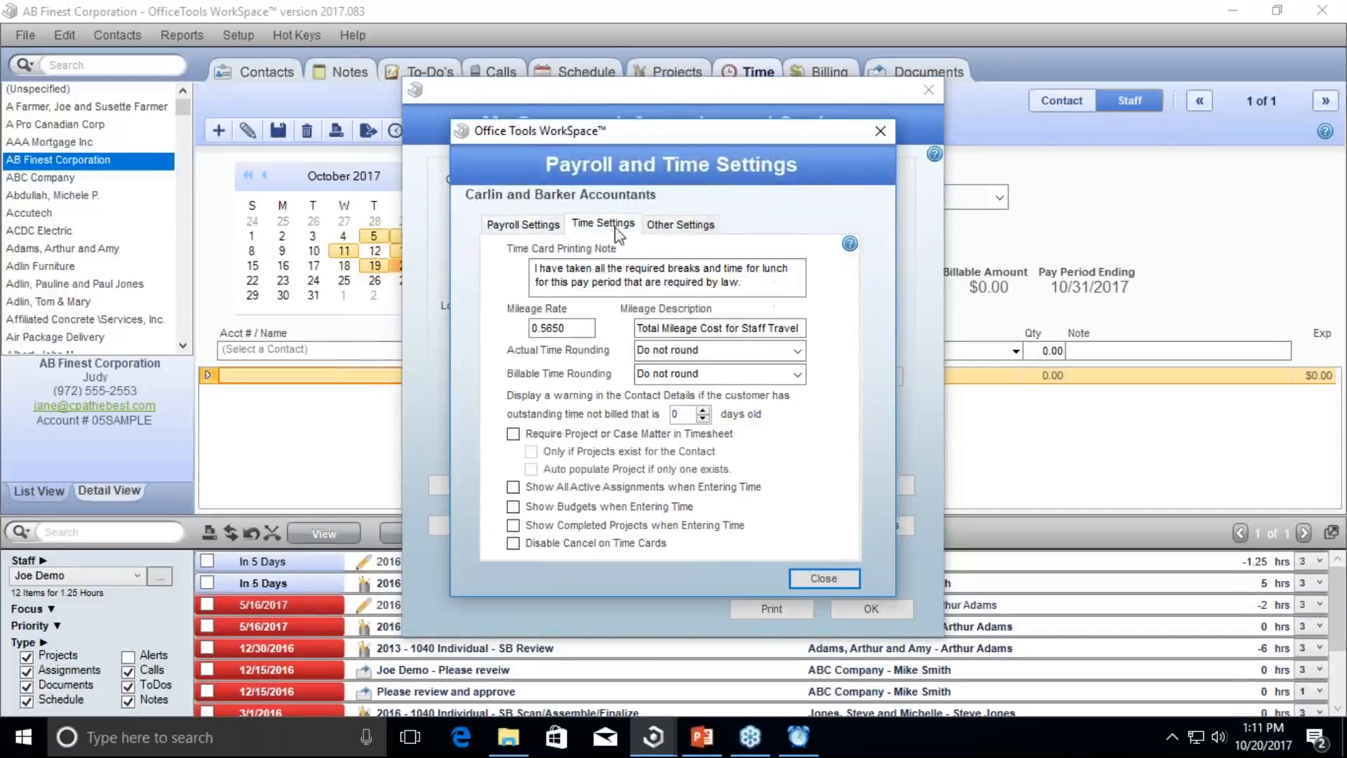
left_click(678, 226)
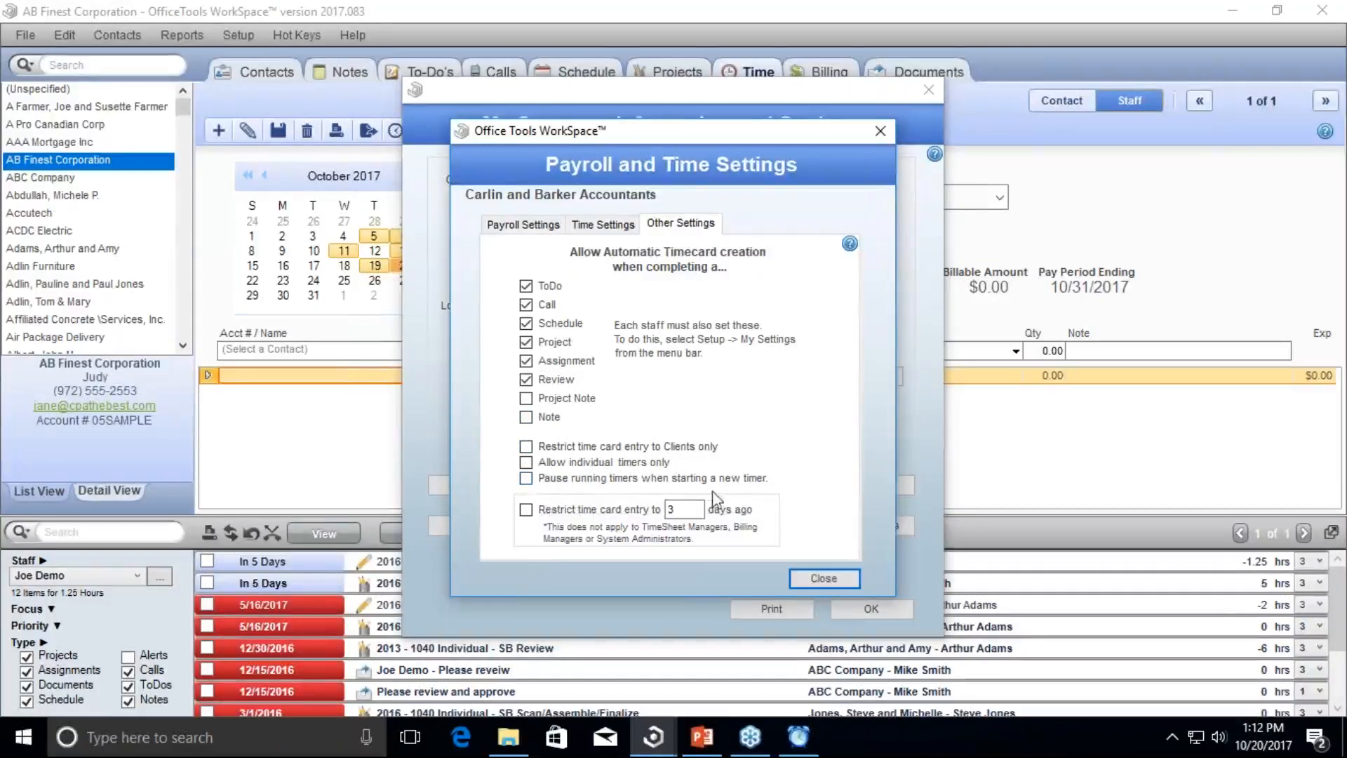
left_click(529, 481)
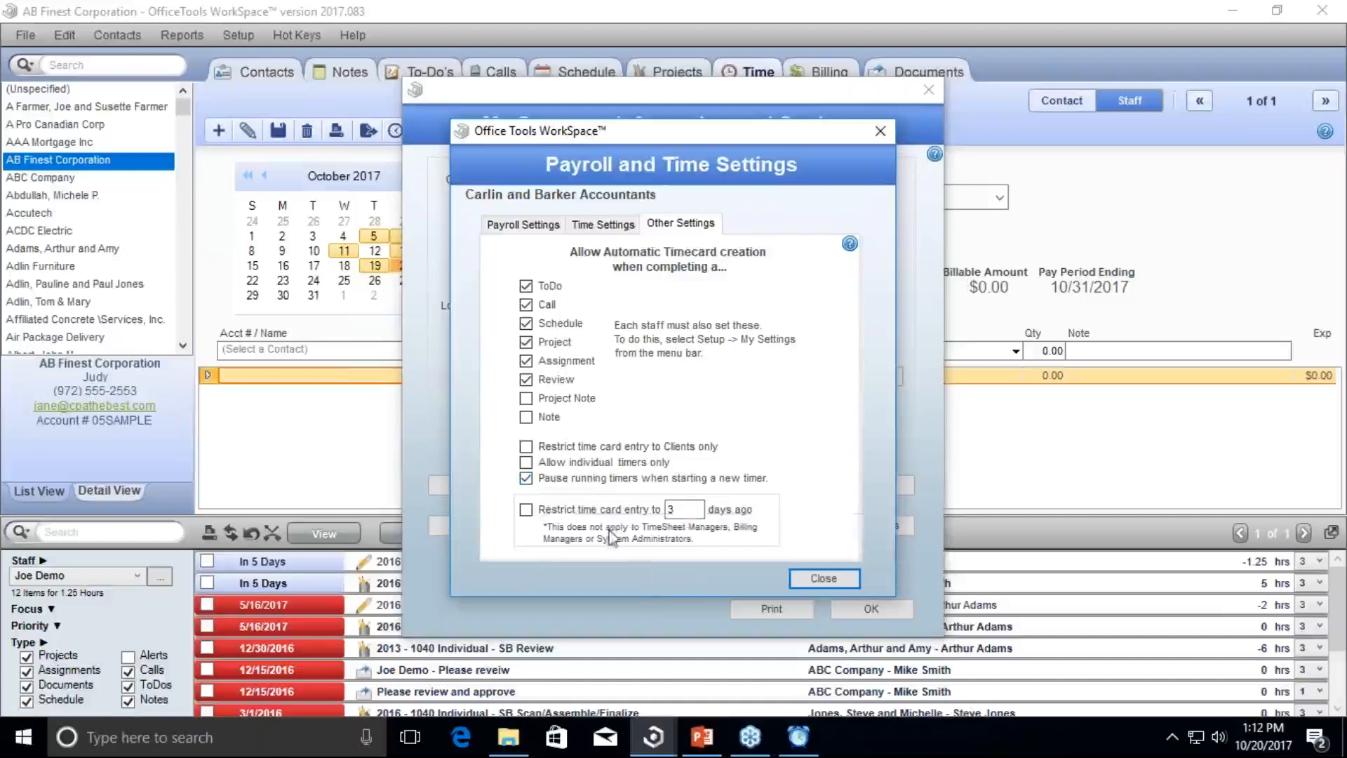
left_click(818, 579)
left_click(871, 608)
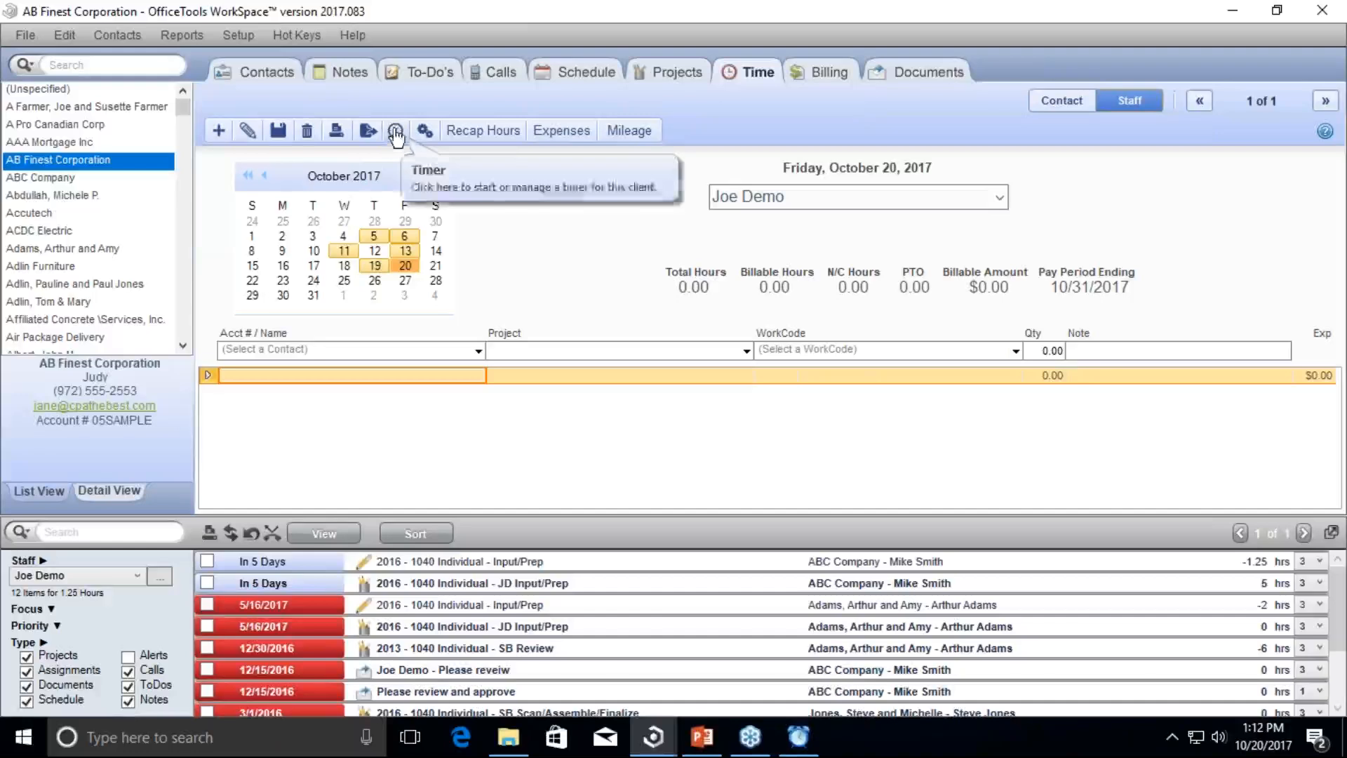
Step: Start a timer for the next client, then restart the AB Finest timer so the other pauses
left_click(98, 196)
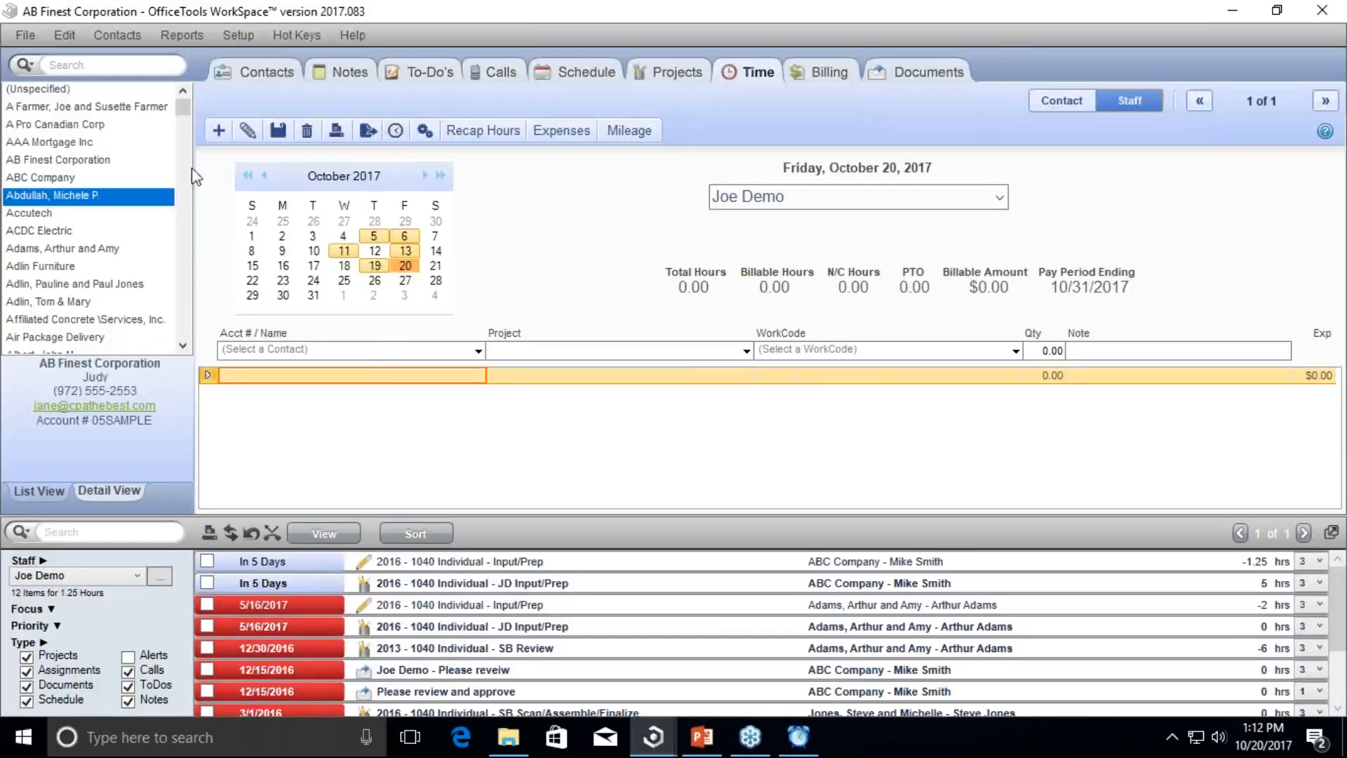
left_click(395, 131)
left_click_drag(211, 99, 503, 100)
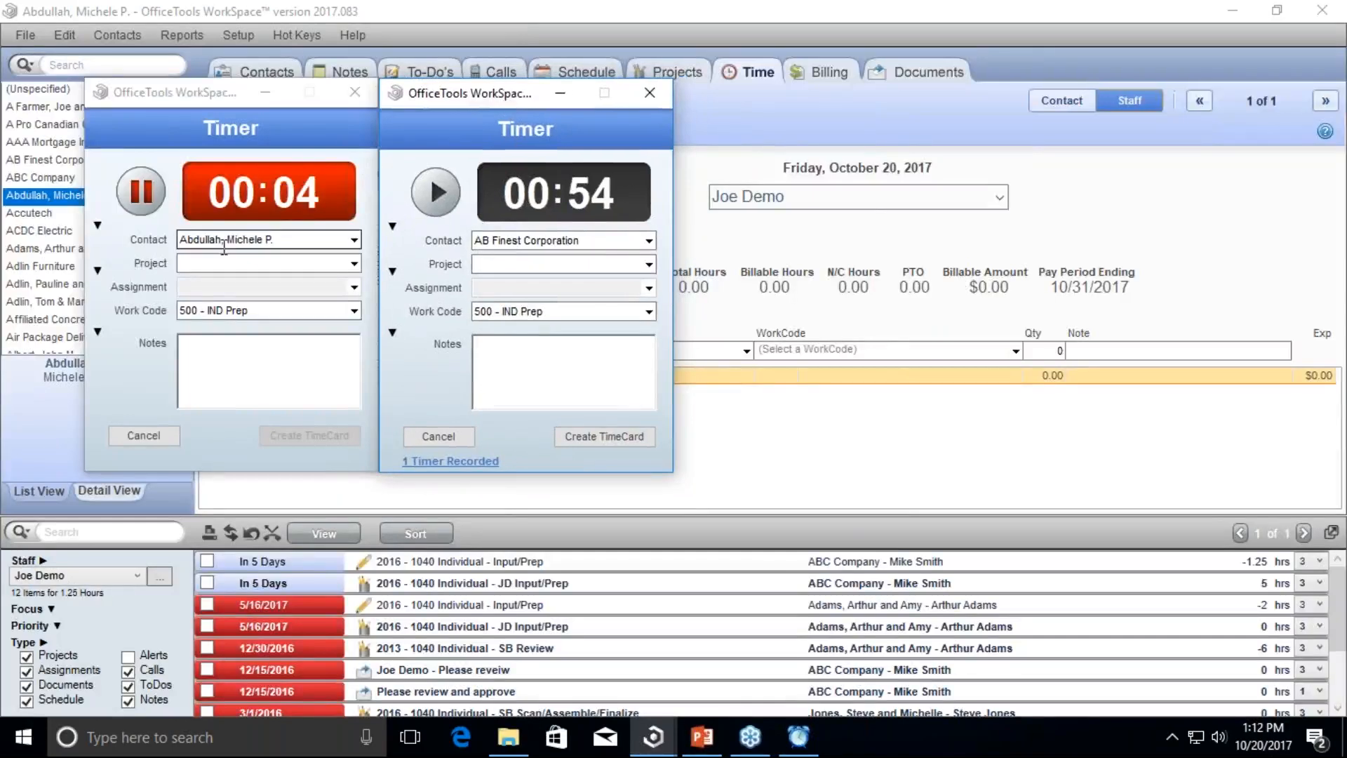
left_click(519, 240)
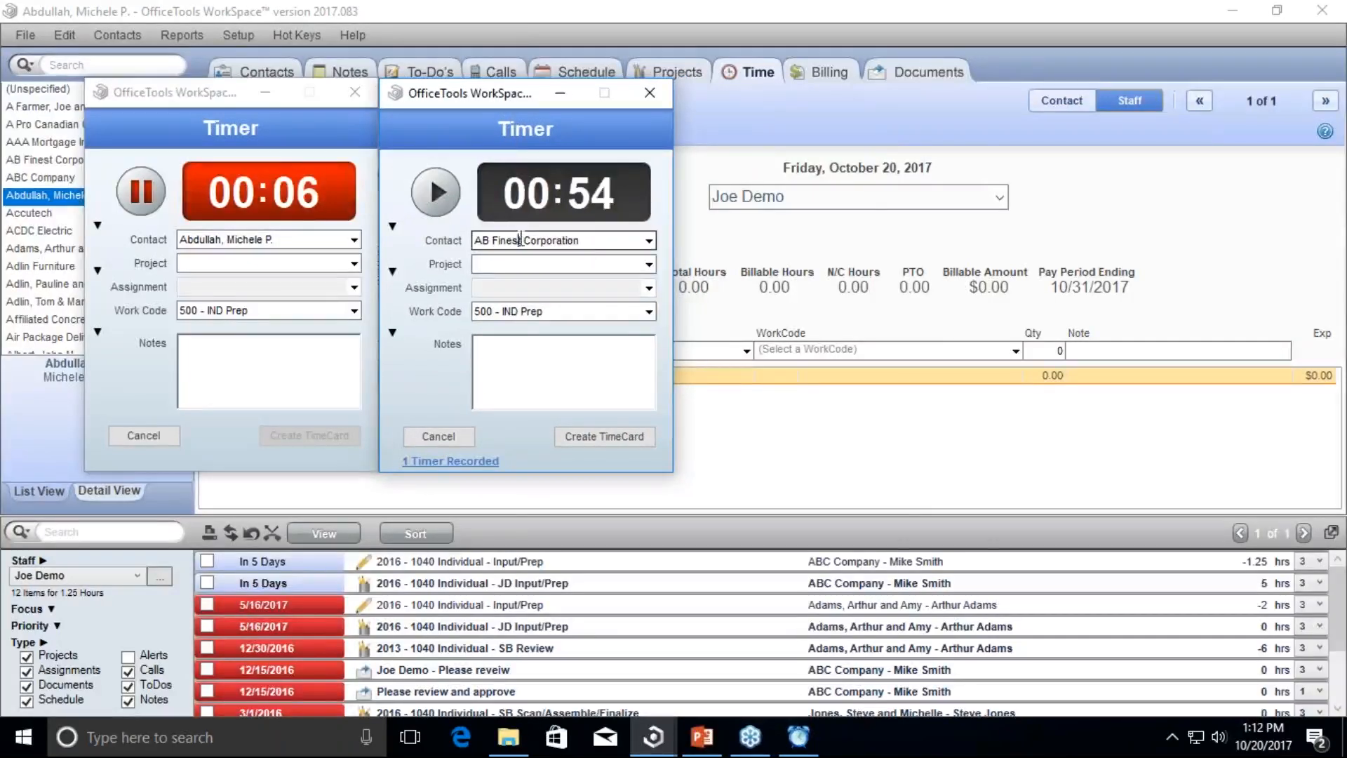
left_click_drag(593, 241, 467, 243)
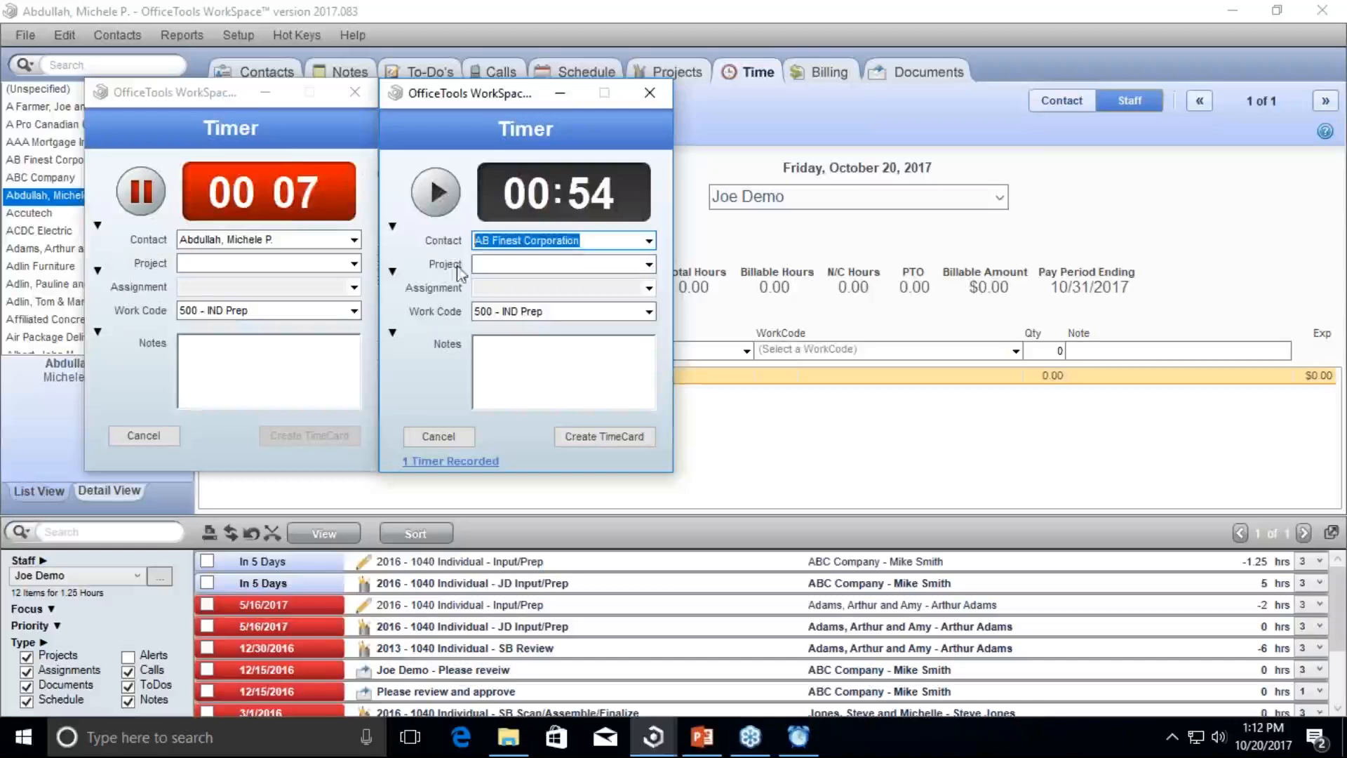
left_click(488, 262)
left_click(436, 192)
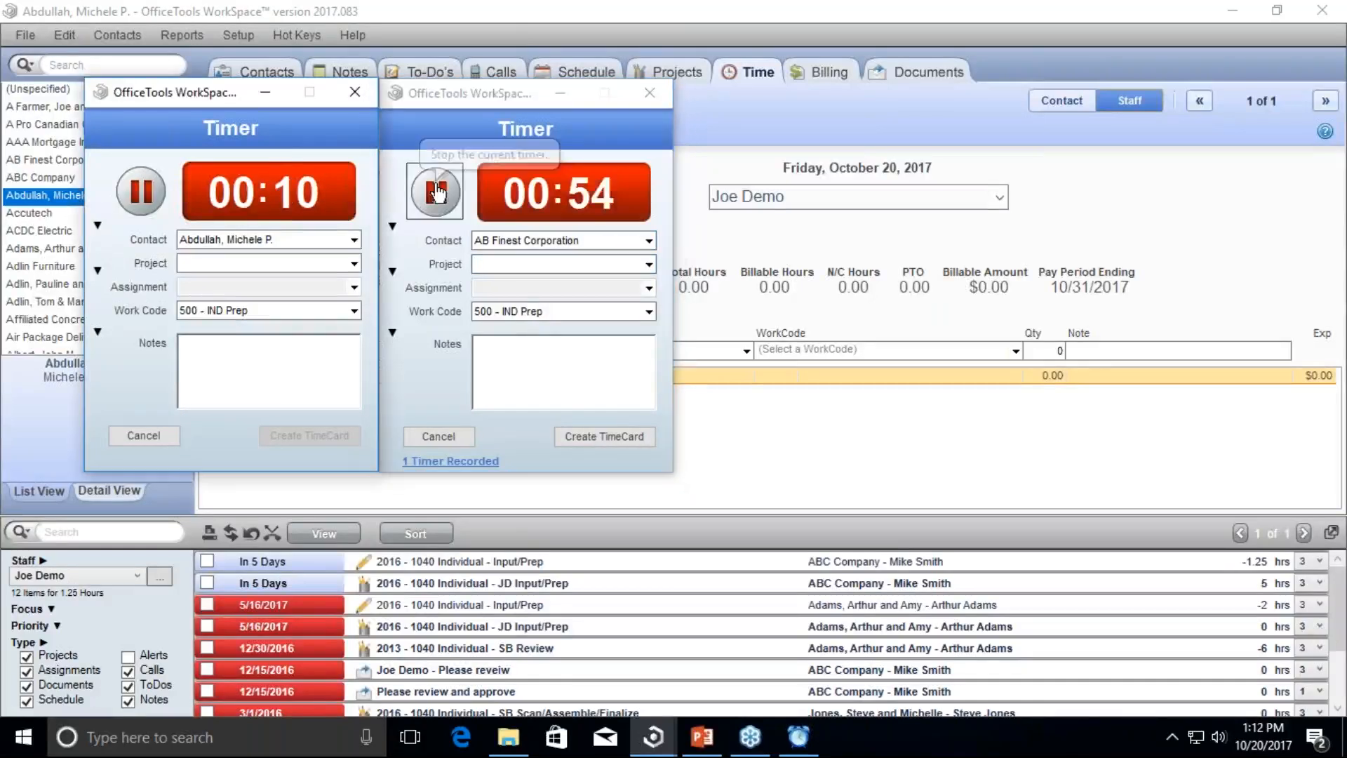
left_click(141, 191)
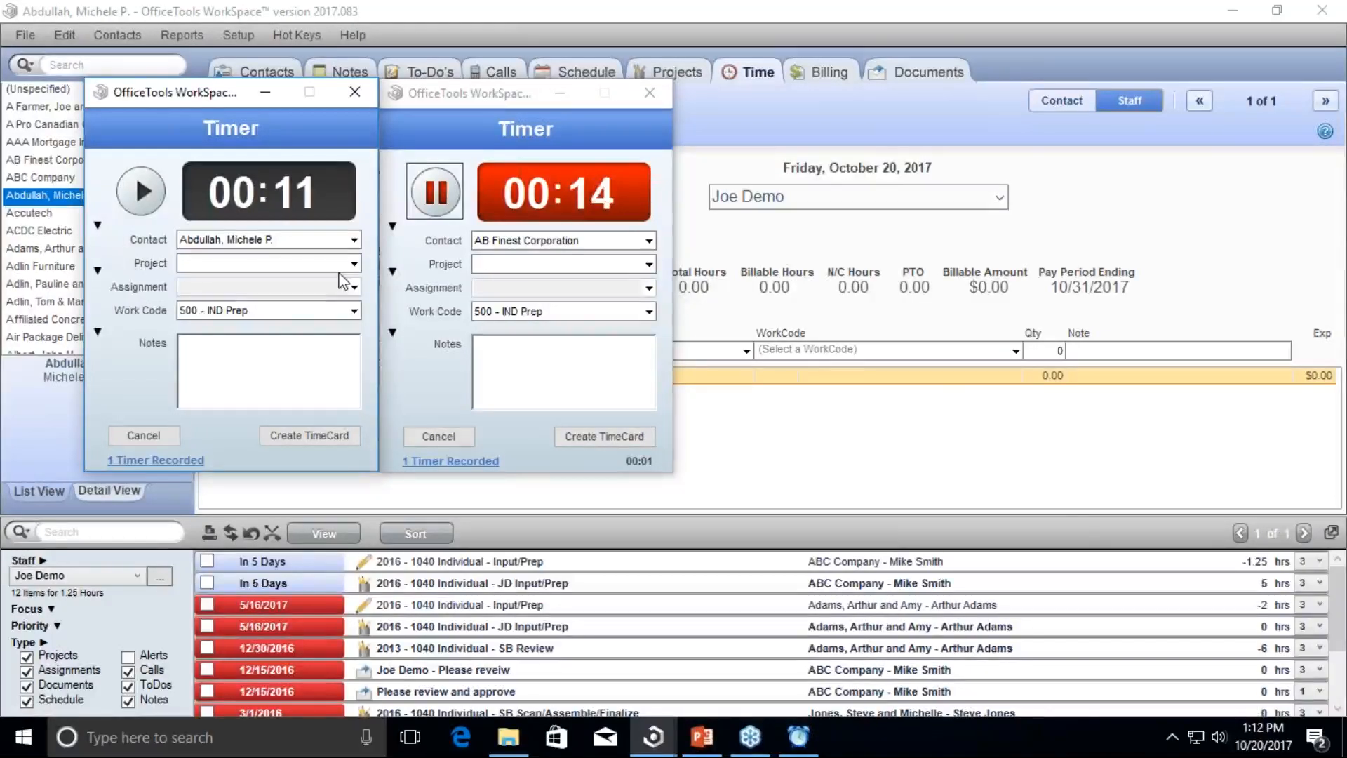
Step: Change the work codes, setting AB Finest's timer to 1099 & W-2 Preparation
left_click(354, 311)
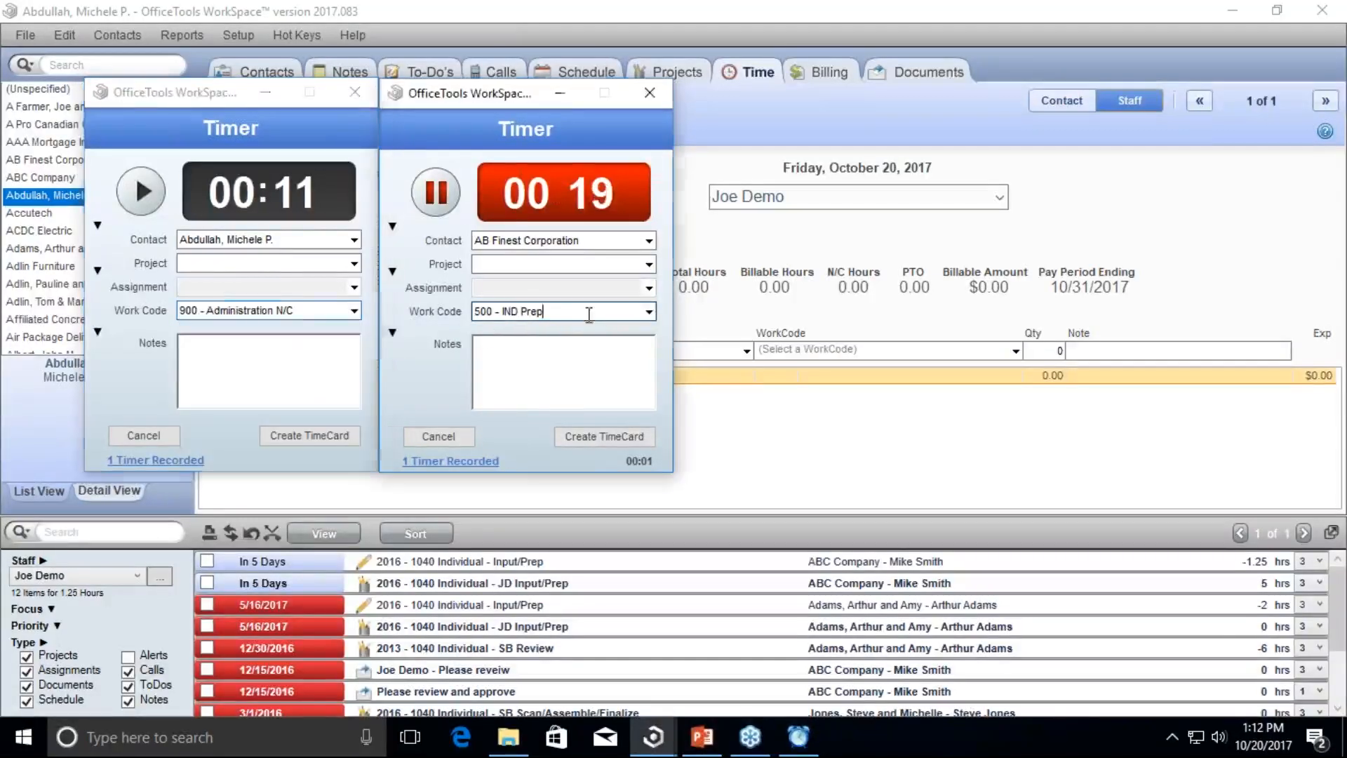
left_click(649, 311)
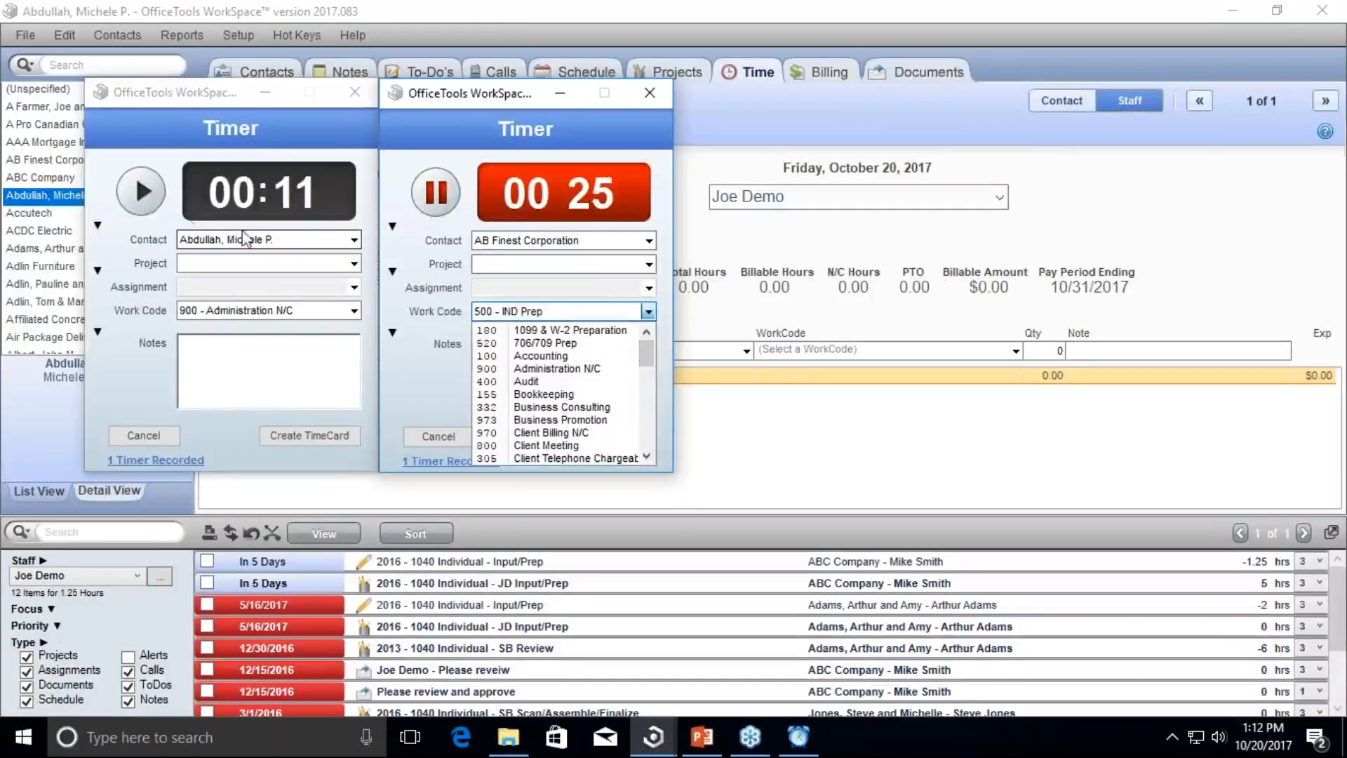
left_click(144, 191)
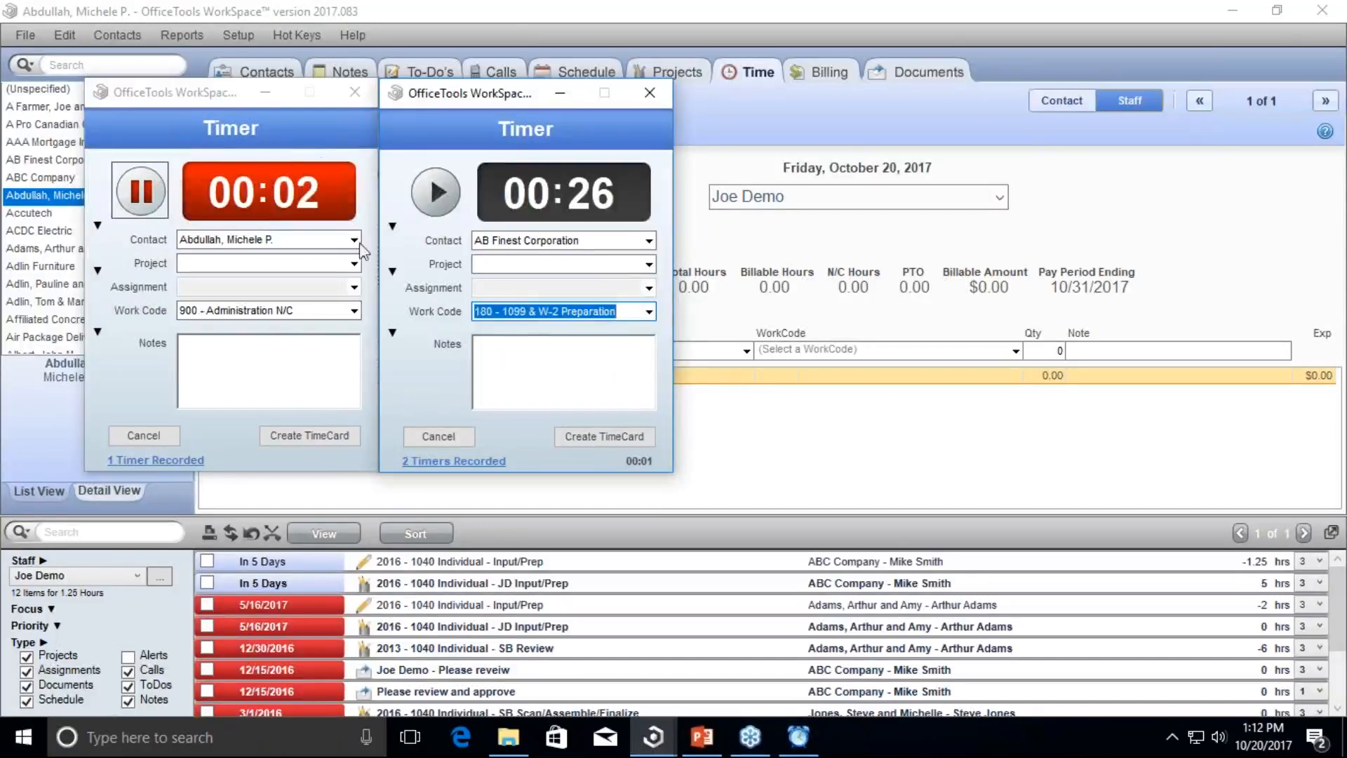
Step: Close both the other client's timer and the AB Finest timer without creating timecards
left_click(353, 96)
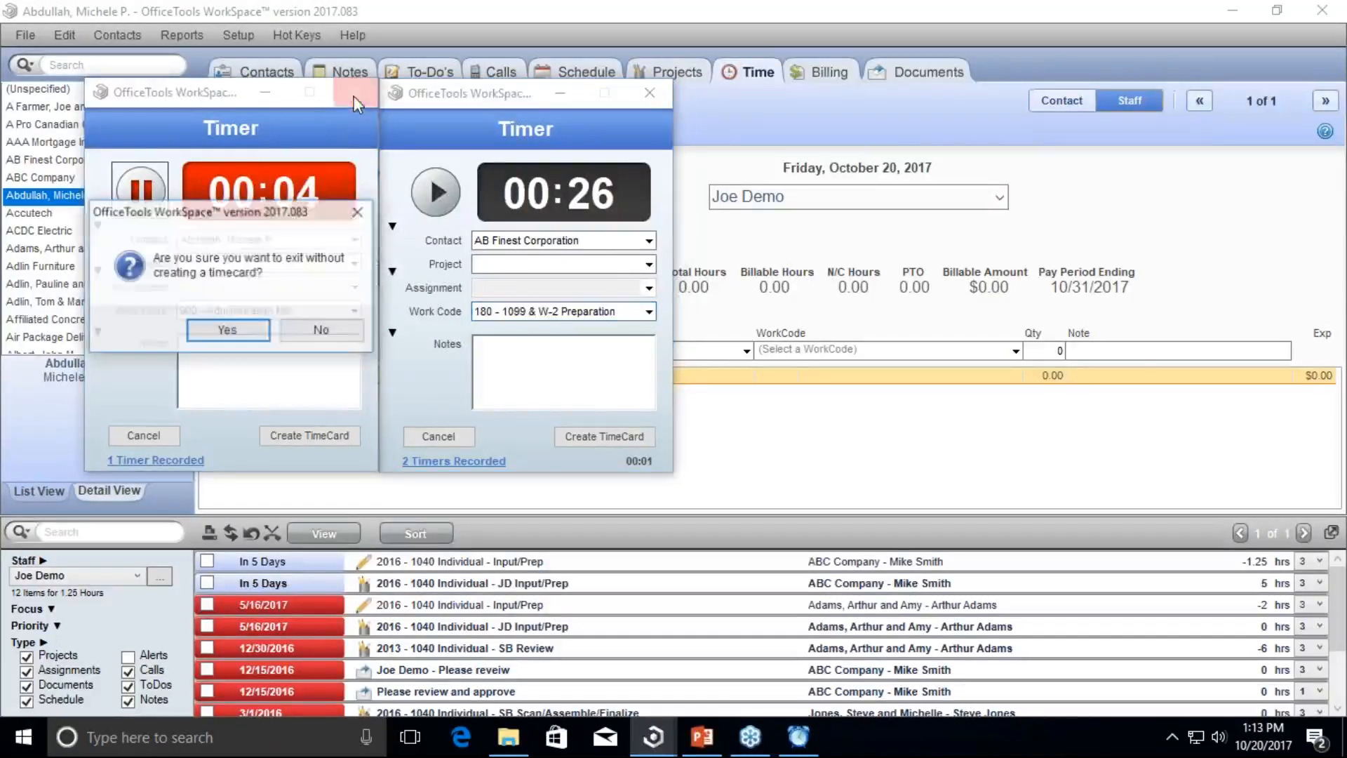
left_click(242, 330)
left_click(648, 92)
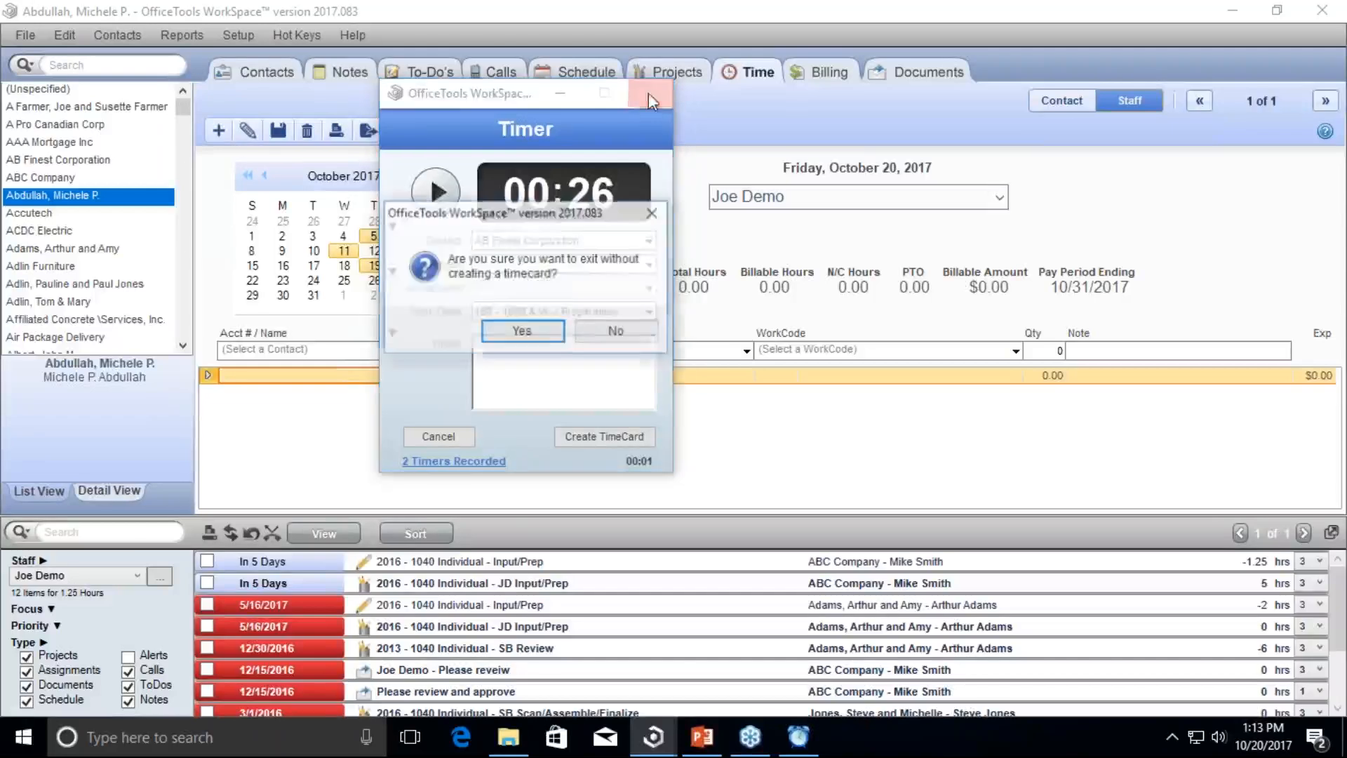
left_click(540, 333)
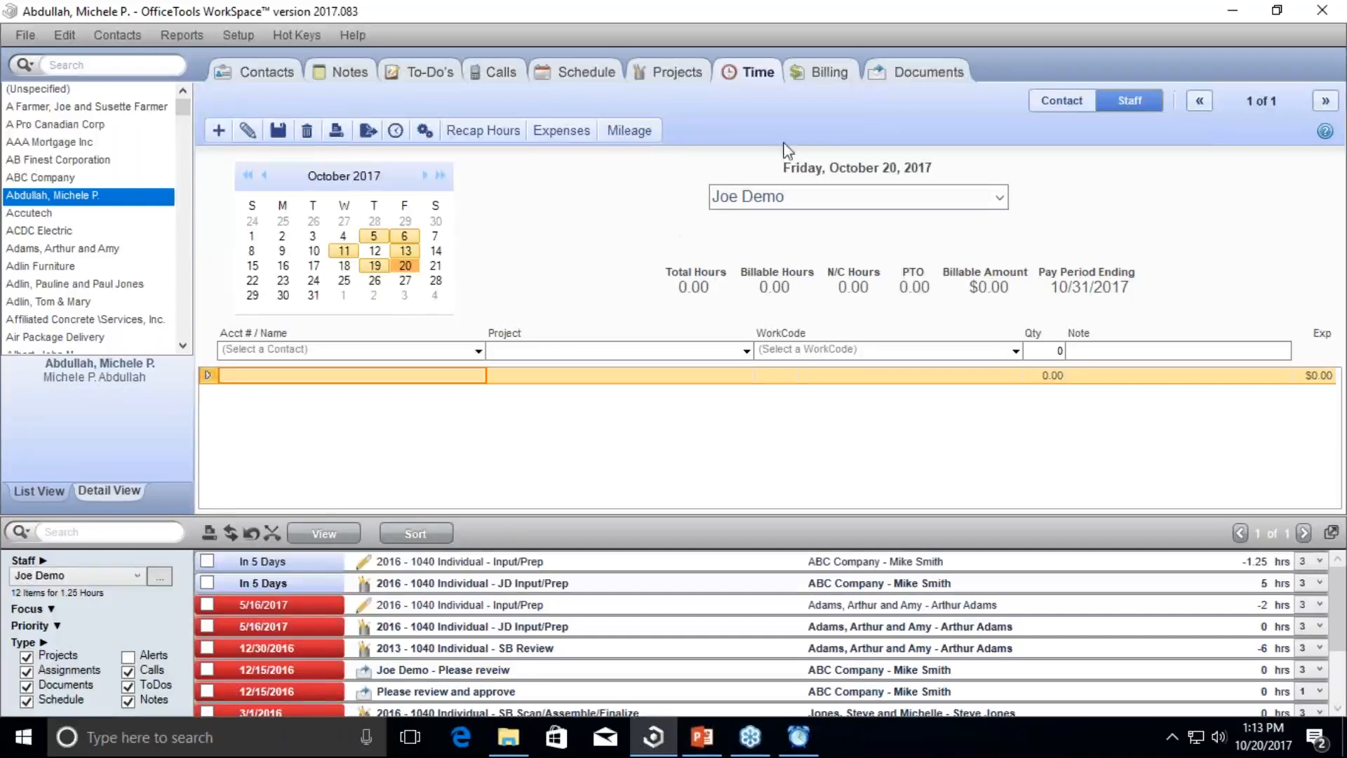
Step: Show ABC Company's Documents list and open the Install dropdown of add-ins and drivers
left_click(898, 76)
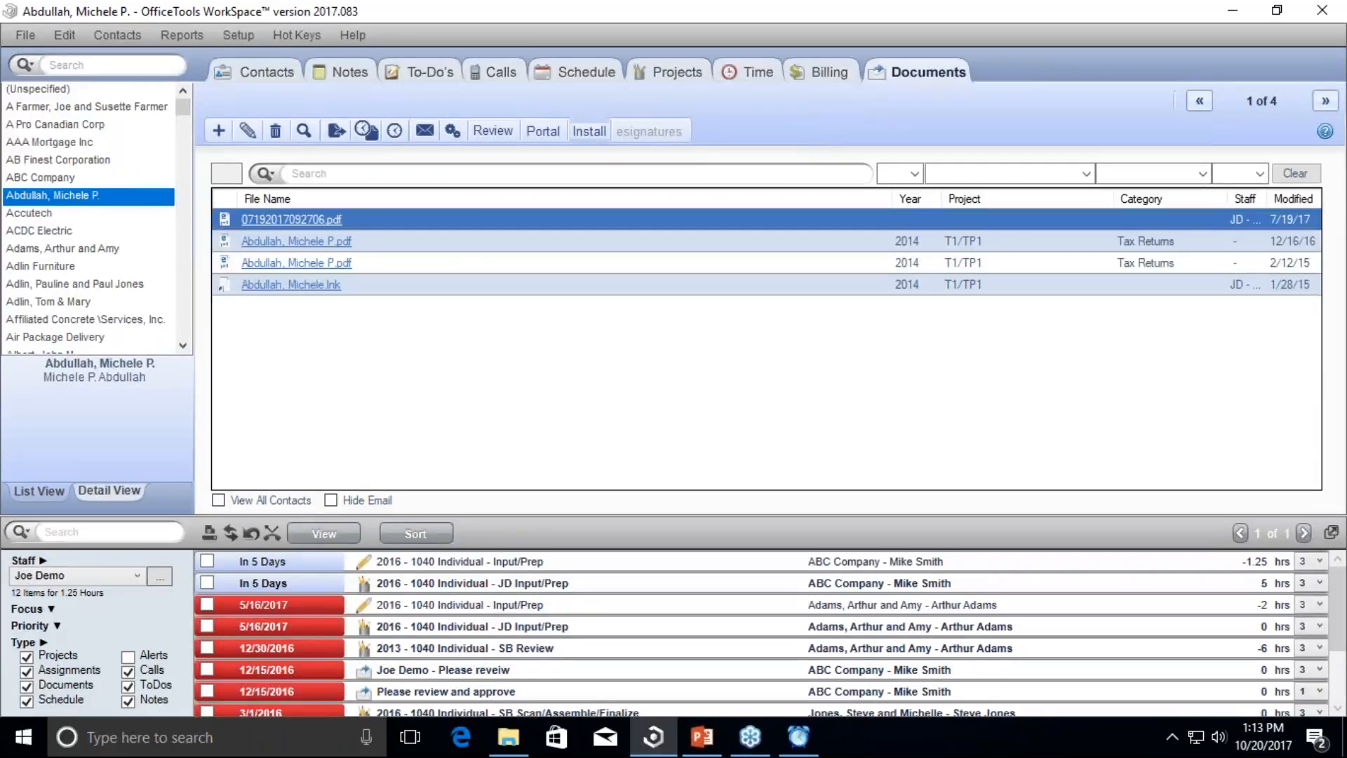
left_click(60, 182)
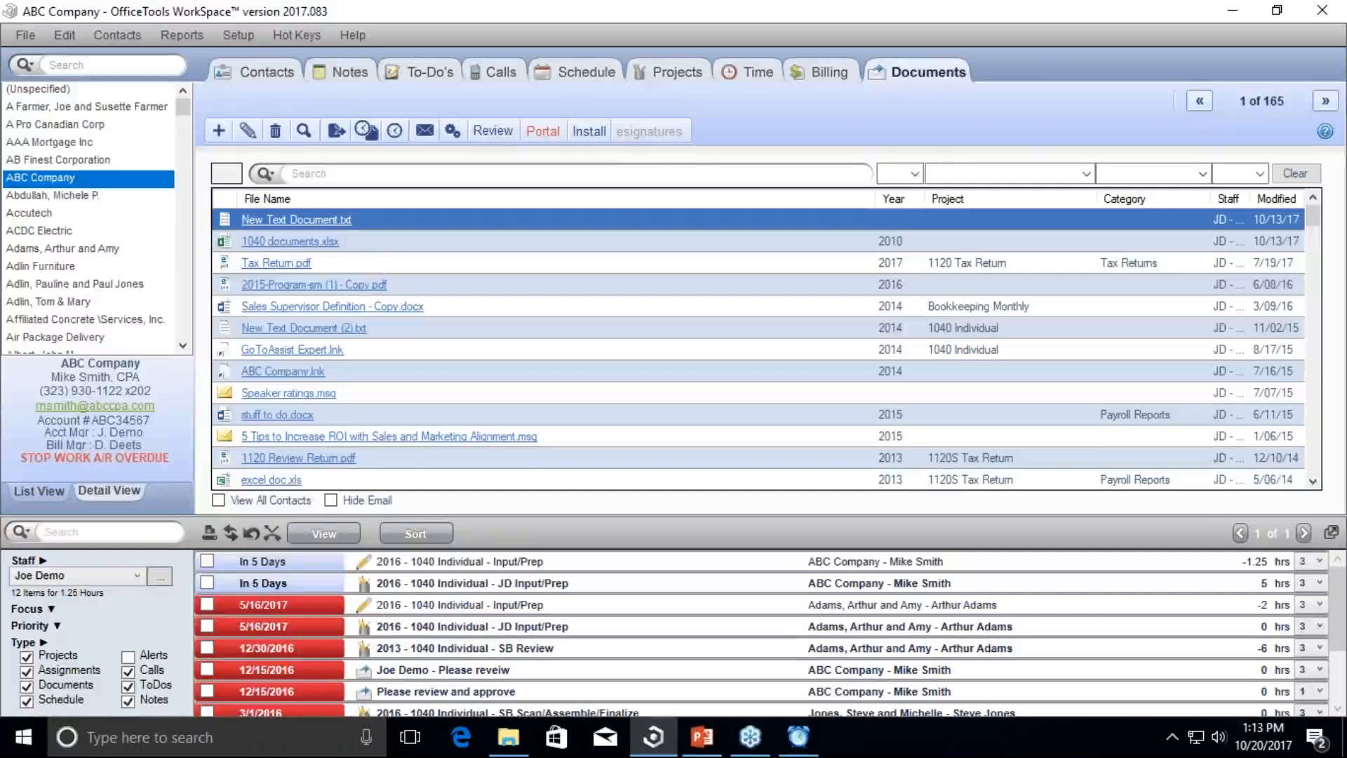
left_click(587, 139)
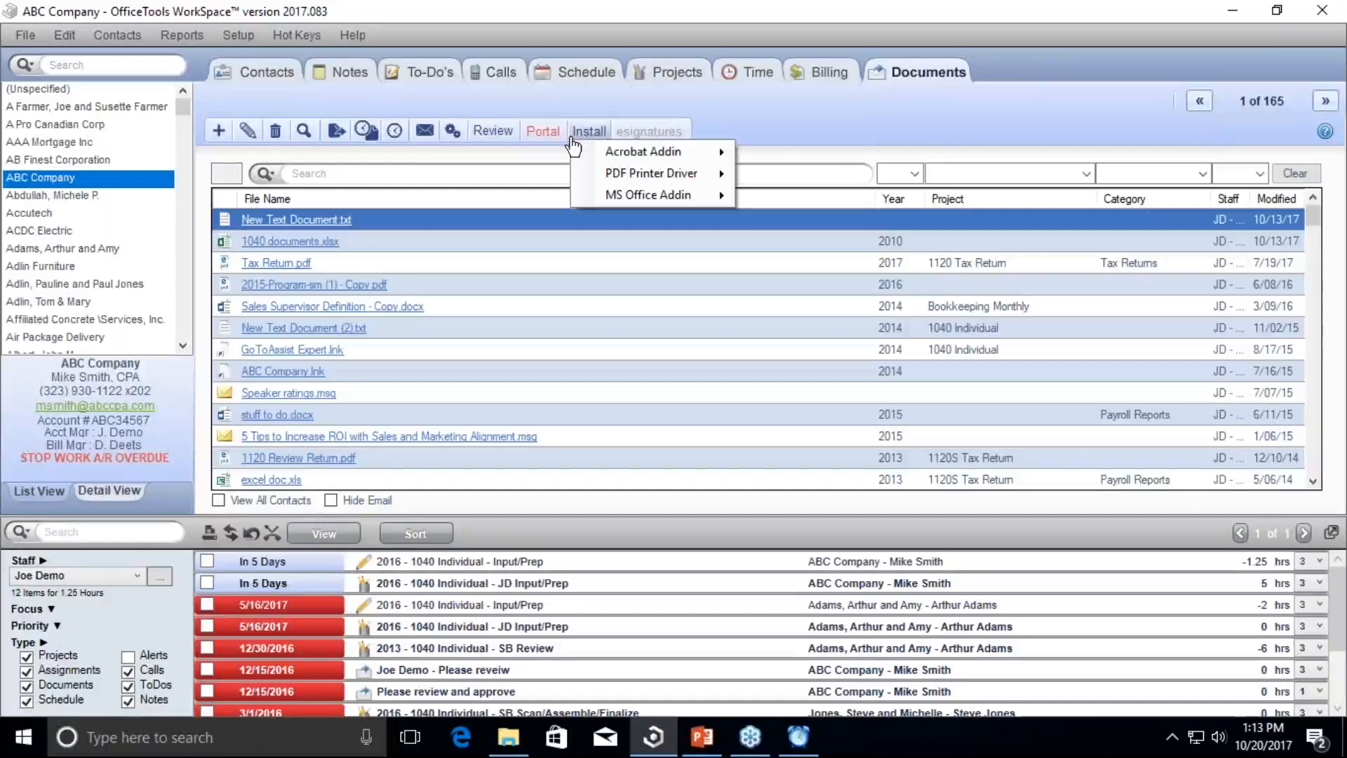
Step: Review the Acrobat Addin, PDF Printer Driver and MS Office Addin install submenus, then close the menu
mouse_move(589, 151)
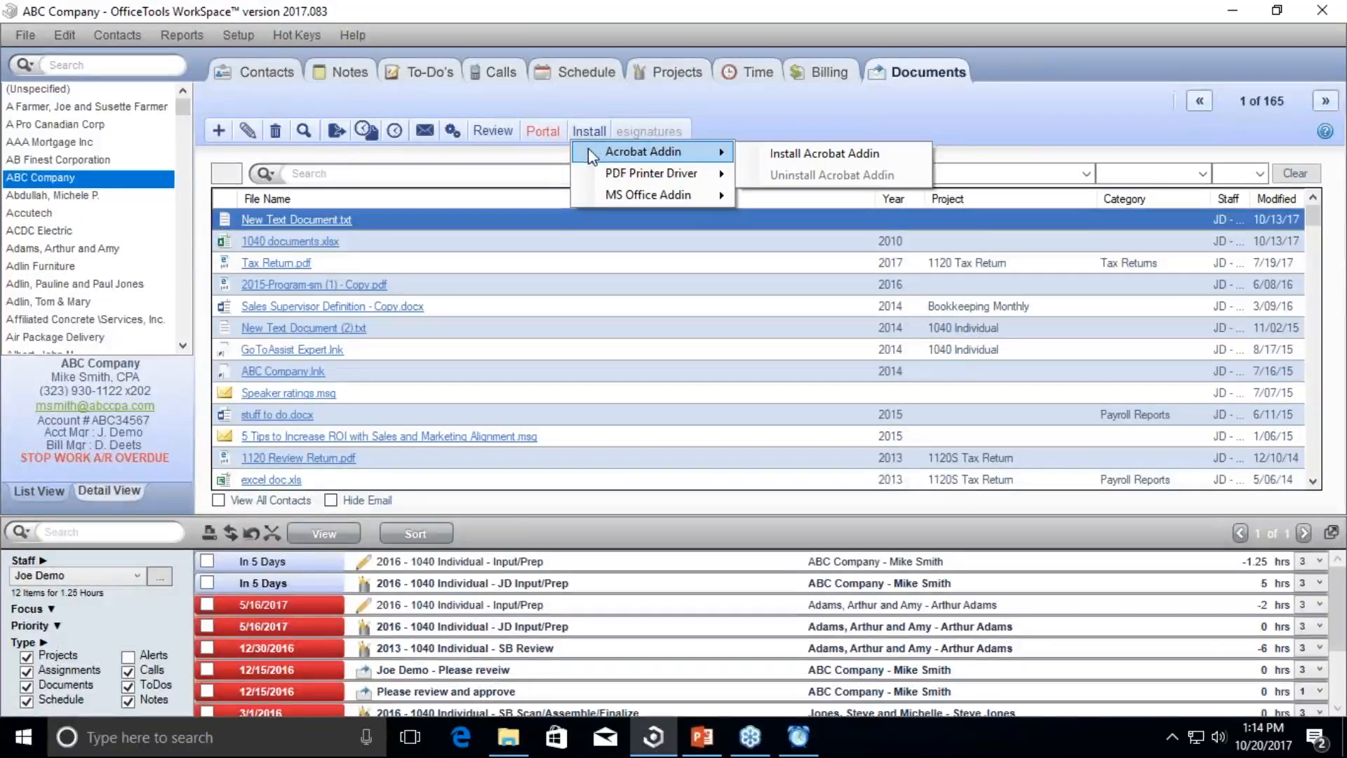
mouse_move(601, 177)
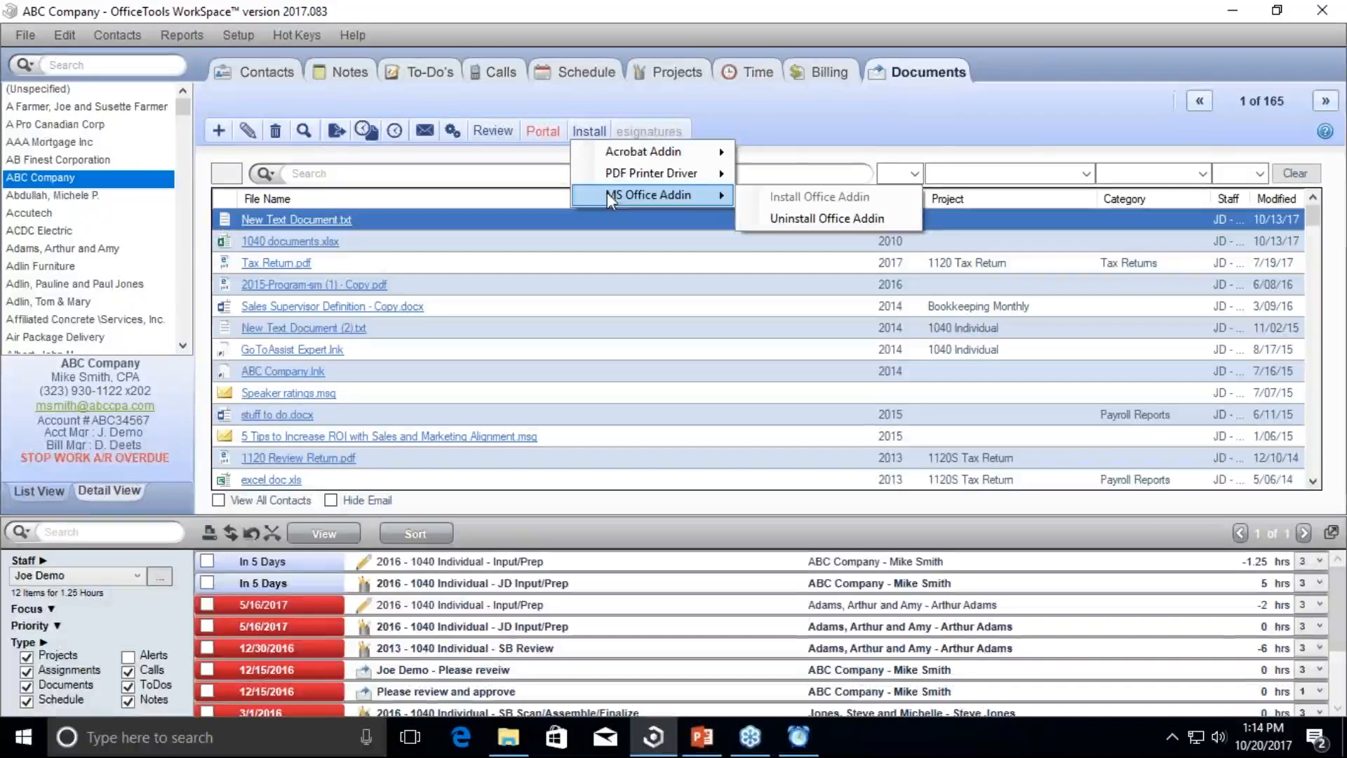
mouse_move(653, 152)
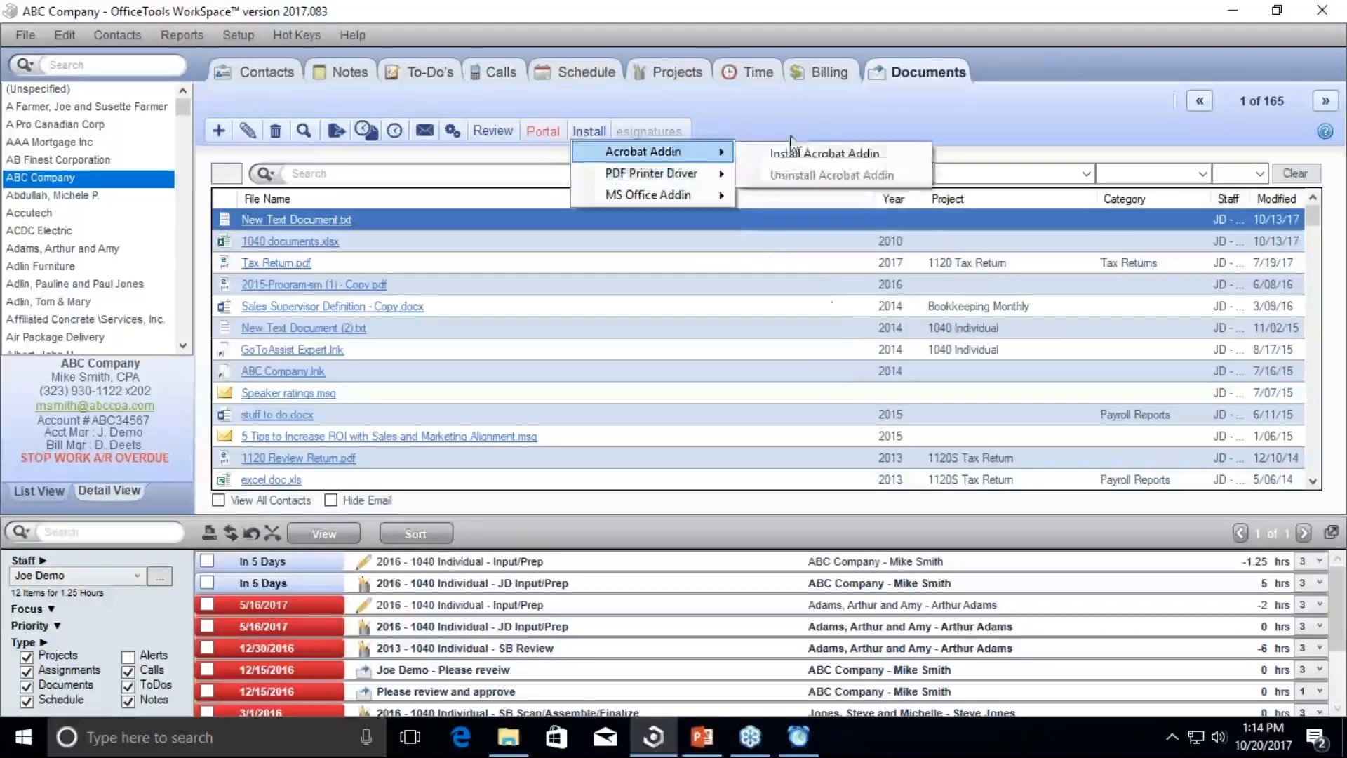
left_click(975, 116)
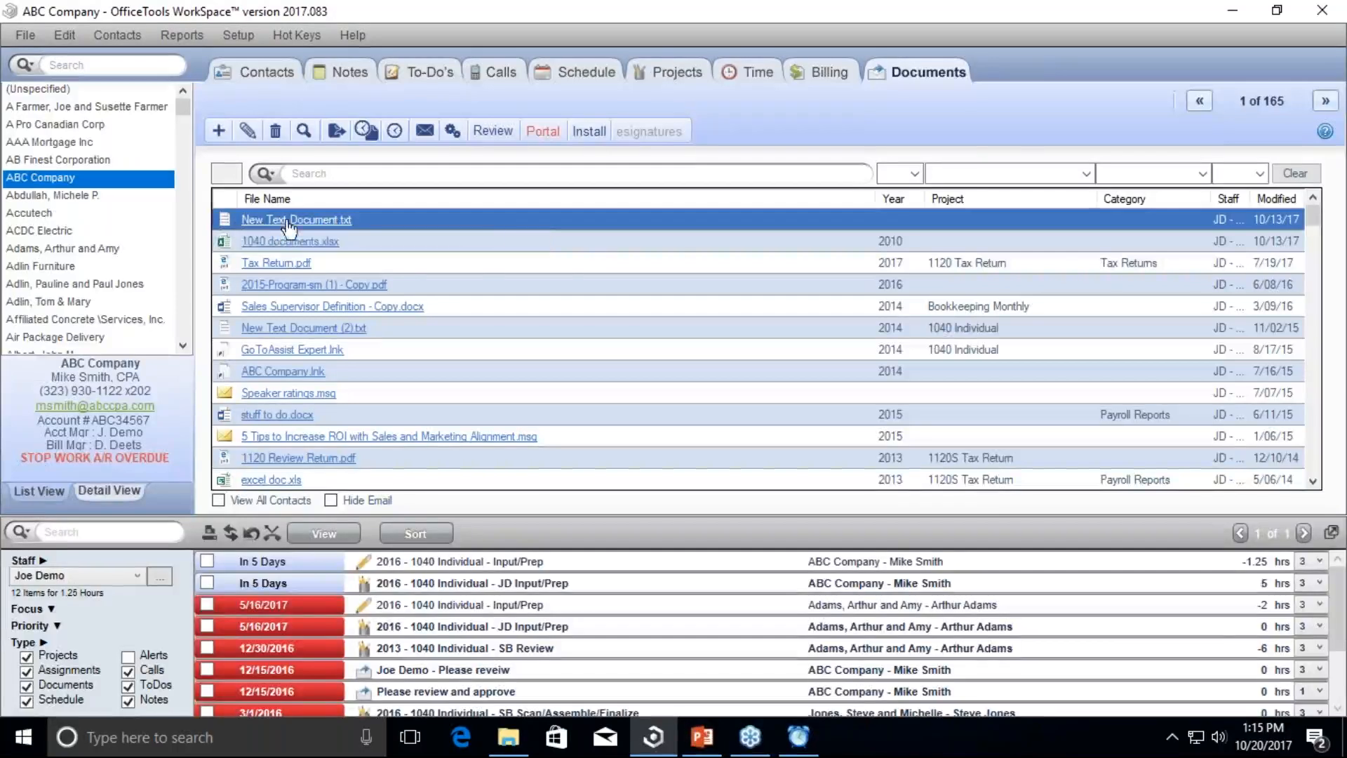
Step: Open Document Details for New Text Document.txt from its context menu
right_click(478, 222)
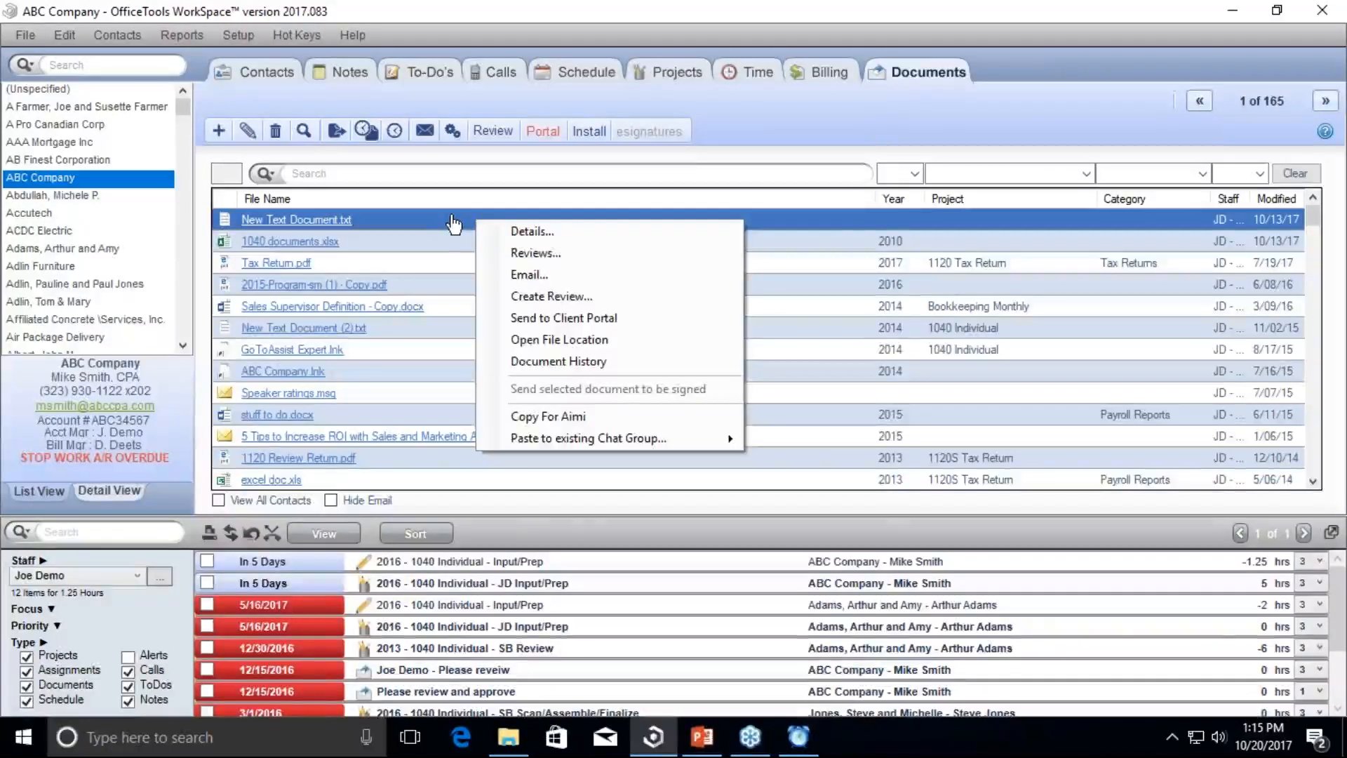
left_click(527, 231)
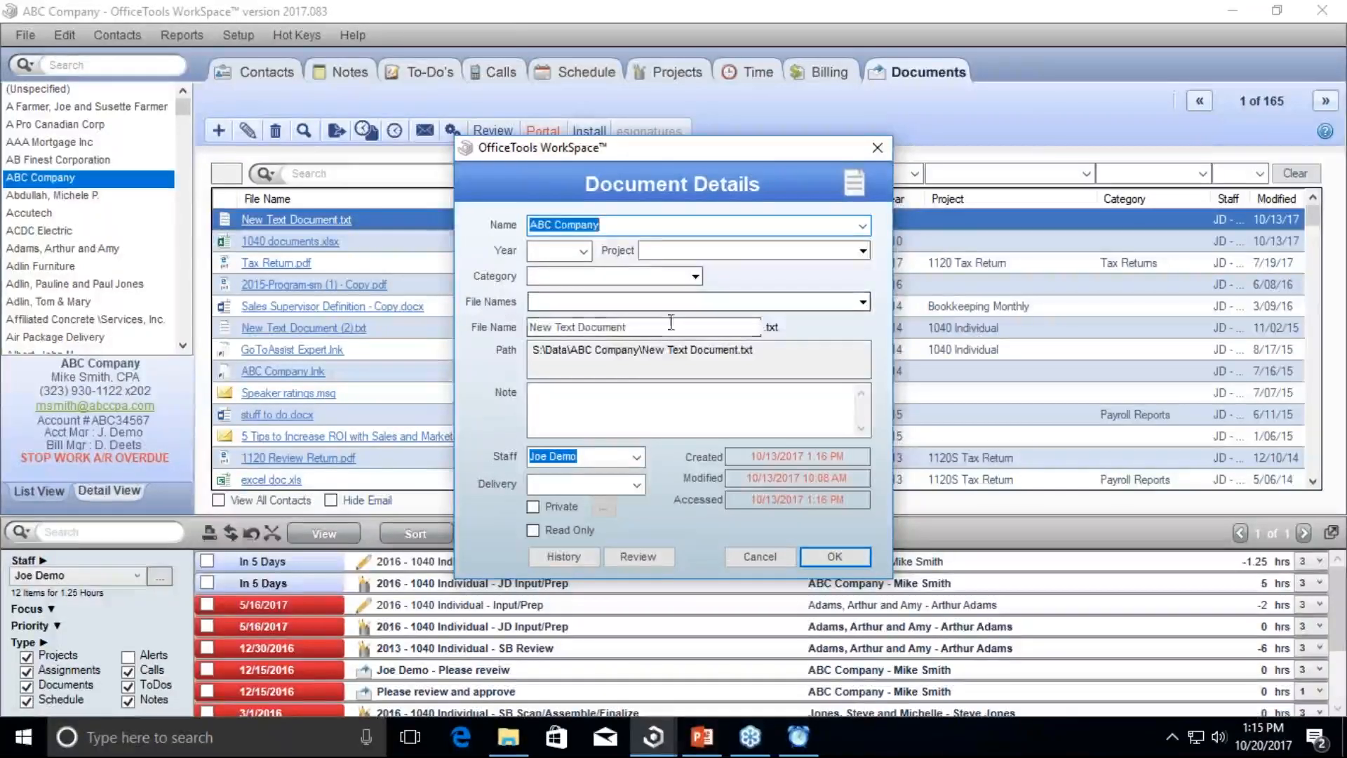
Step: Apply the Payroll Processing file name template, producing 'Payroll Processing - ABC Company.txt', and save
left_click(862, 301)
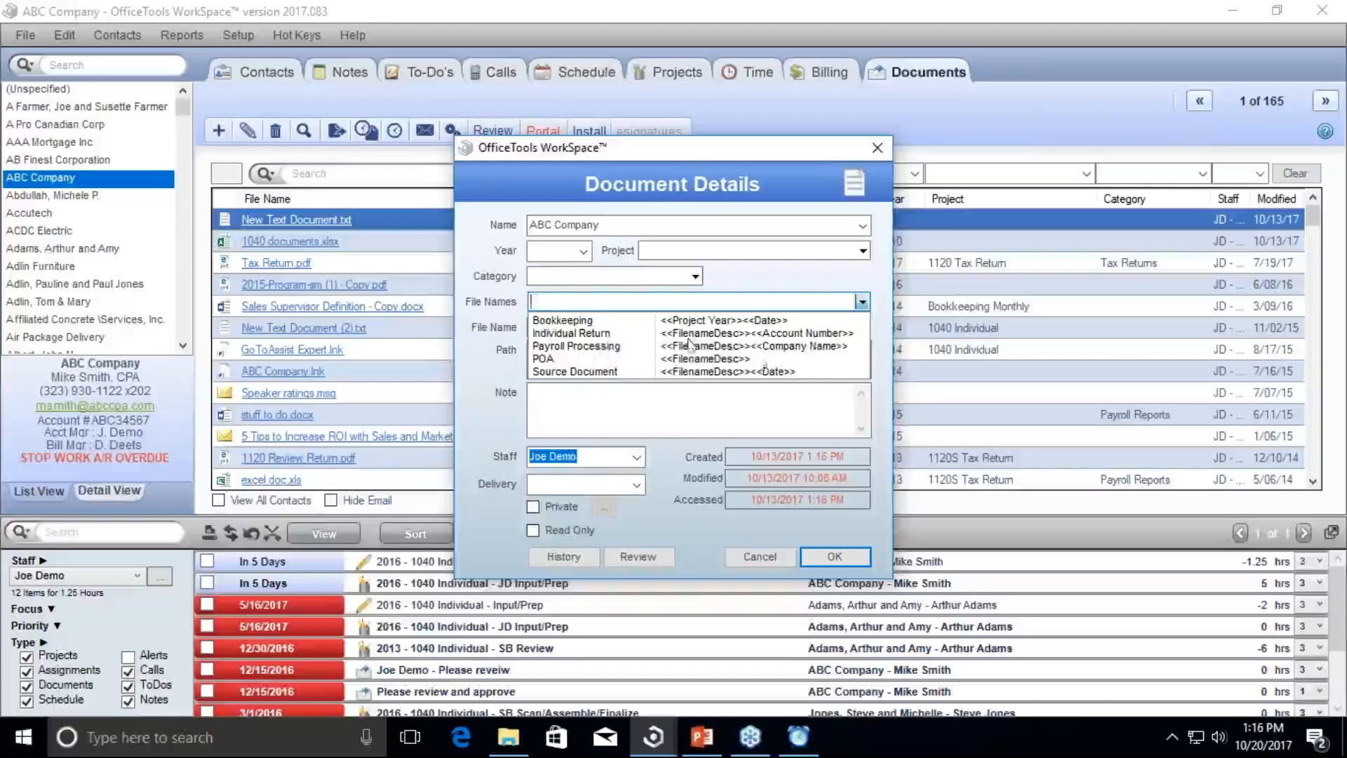
left_click(588, 346)
left_click_drag(754, 327, 522, 332)
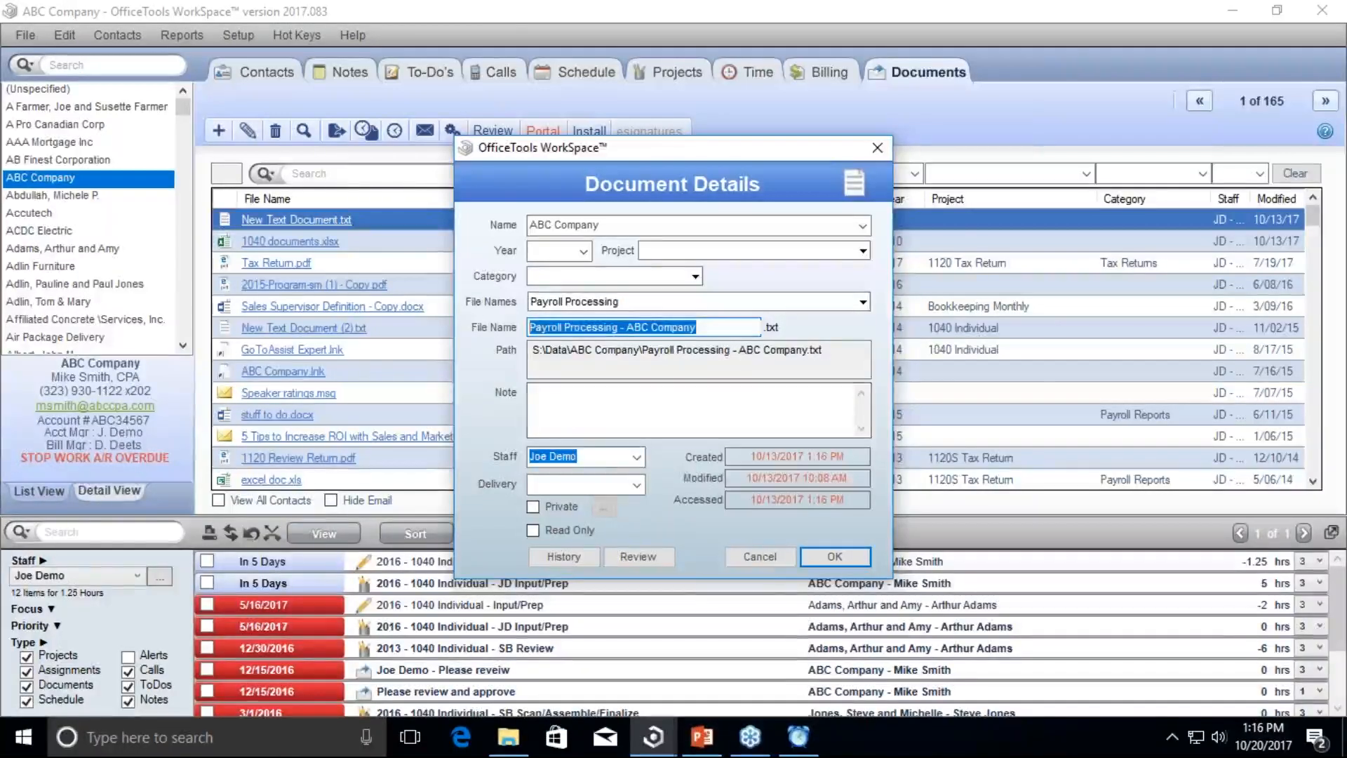
left_click(831, 558)
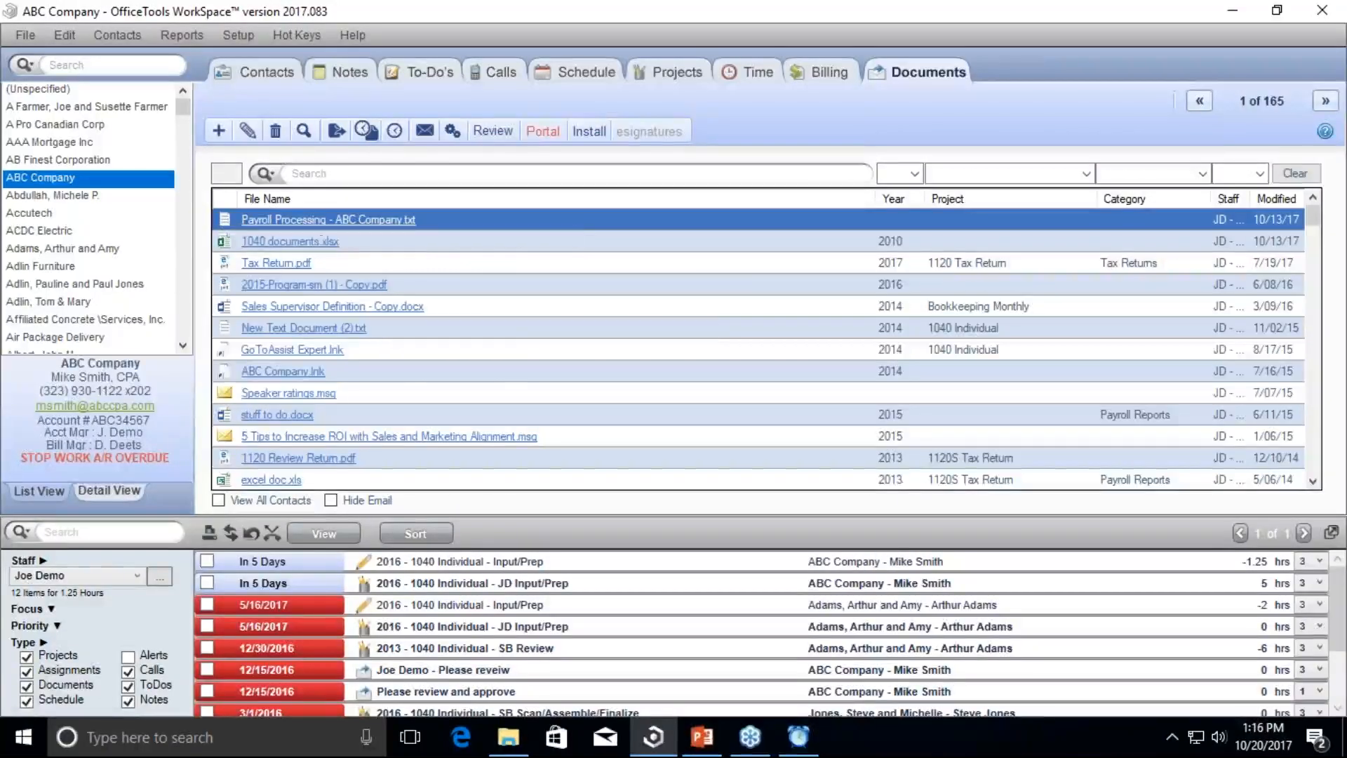
left_click(241, 37)
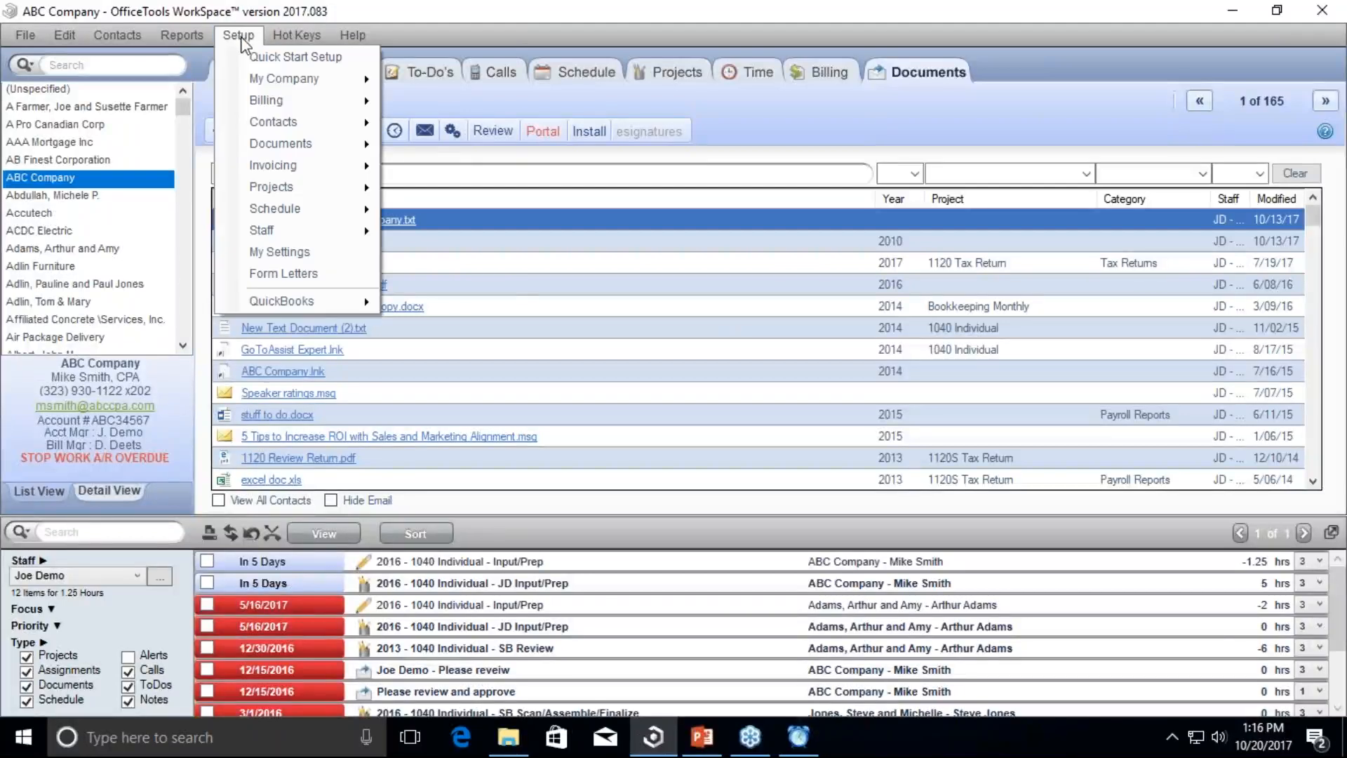
mouse_move(279, 143)
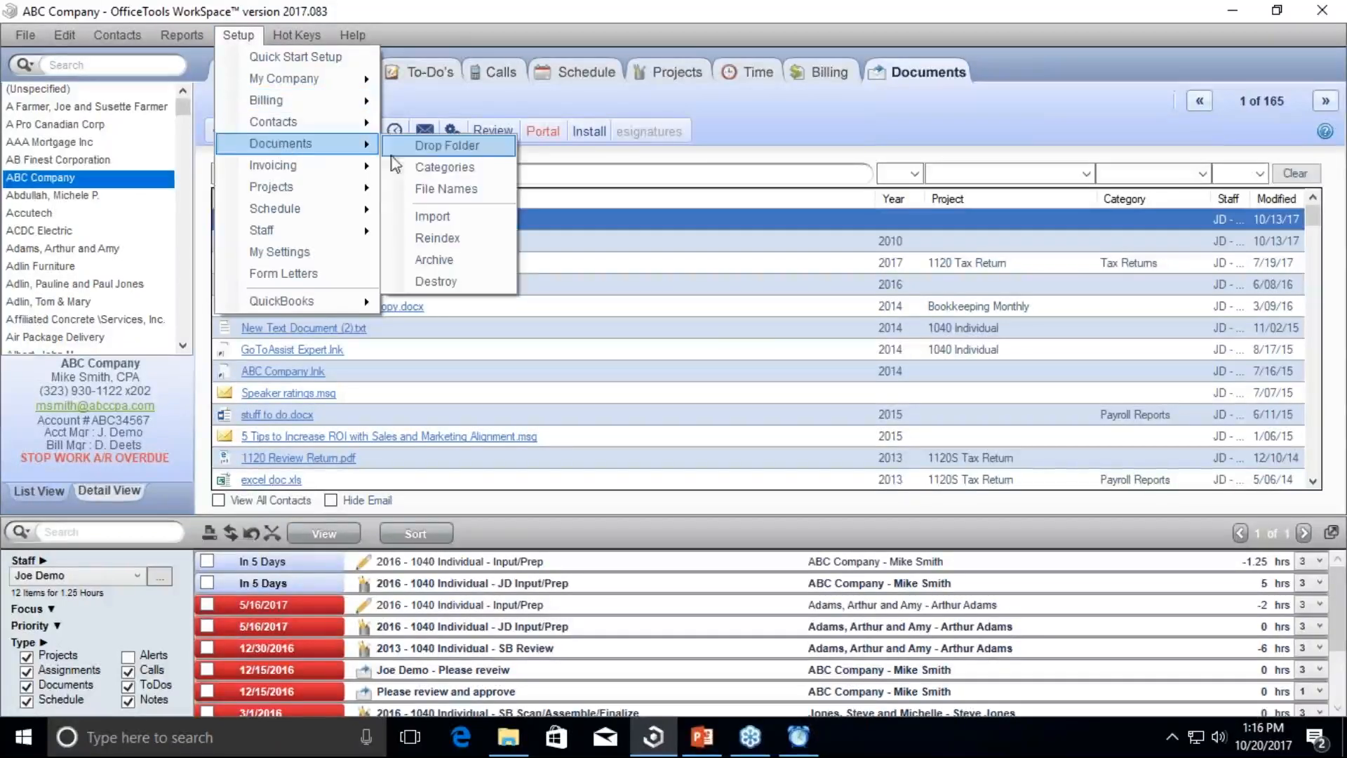
left_click(484, 191)
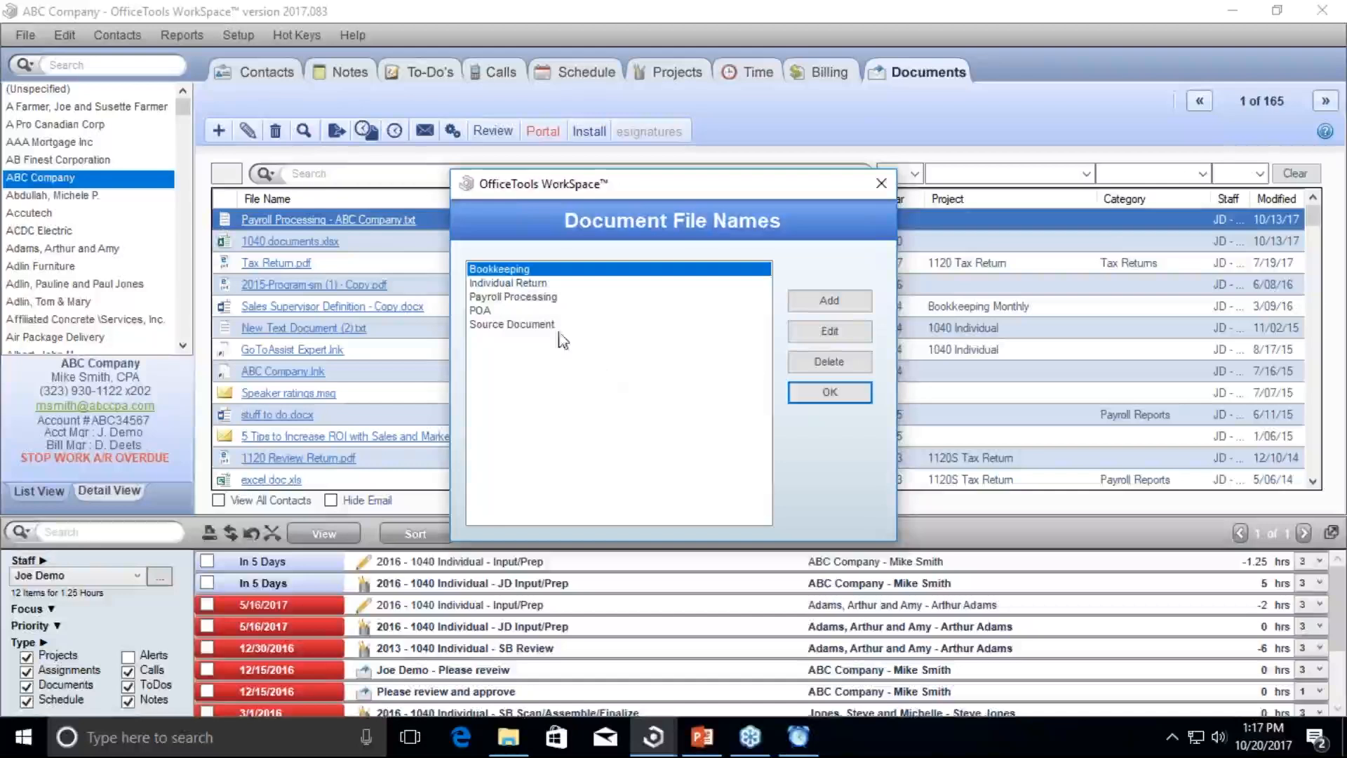
left_click(828, 300)
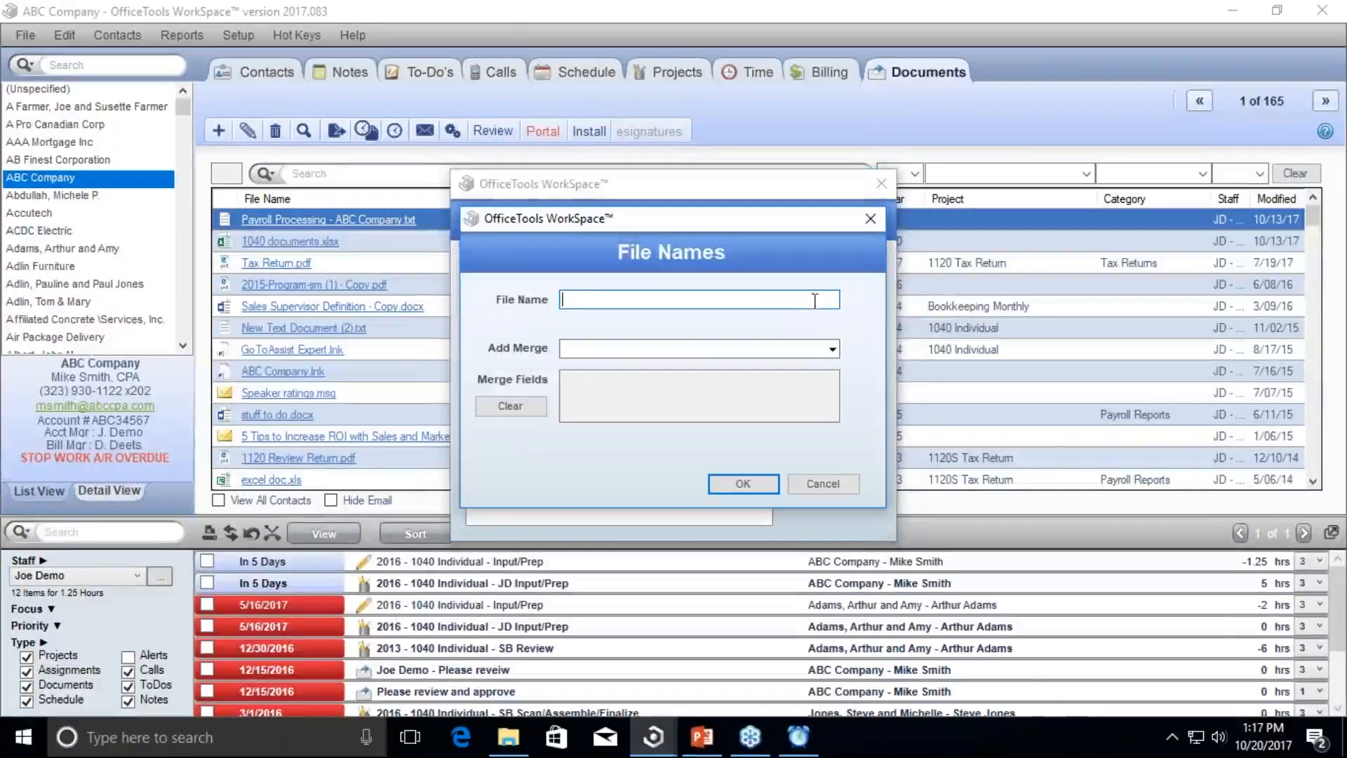
left_click(825, 349)
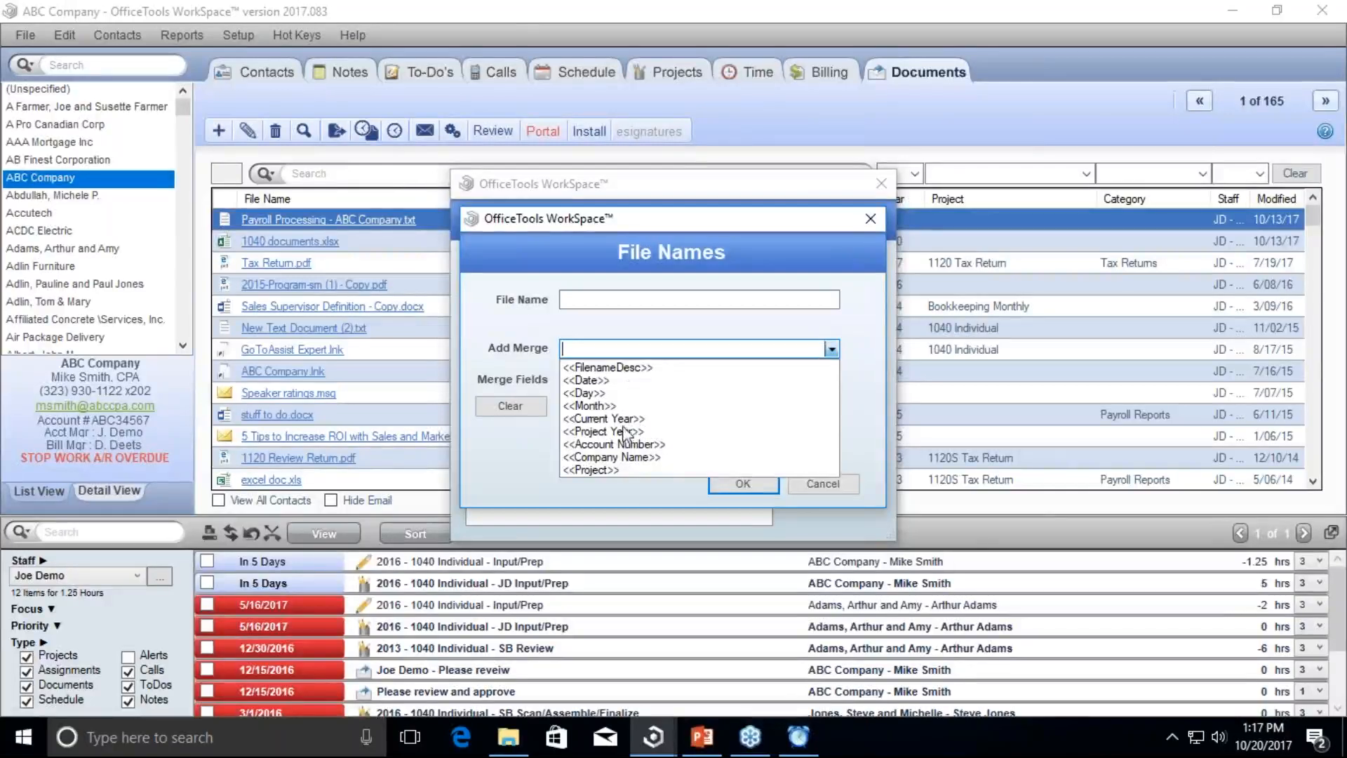
left_click(595, 469)
left_click(832, 349)
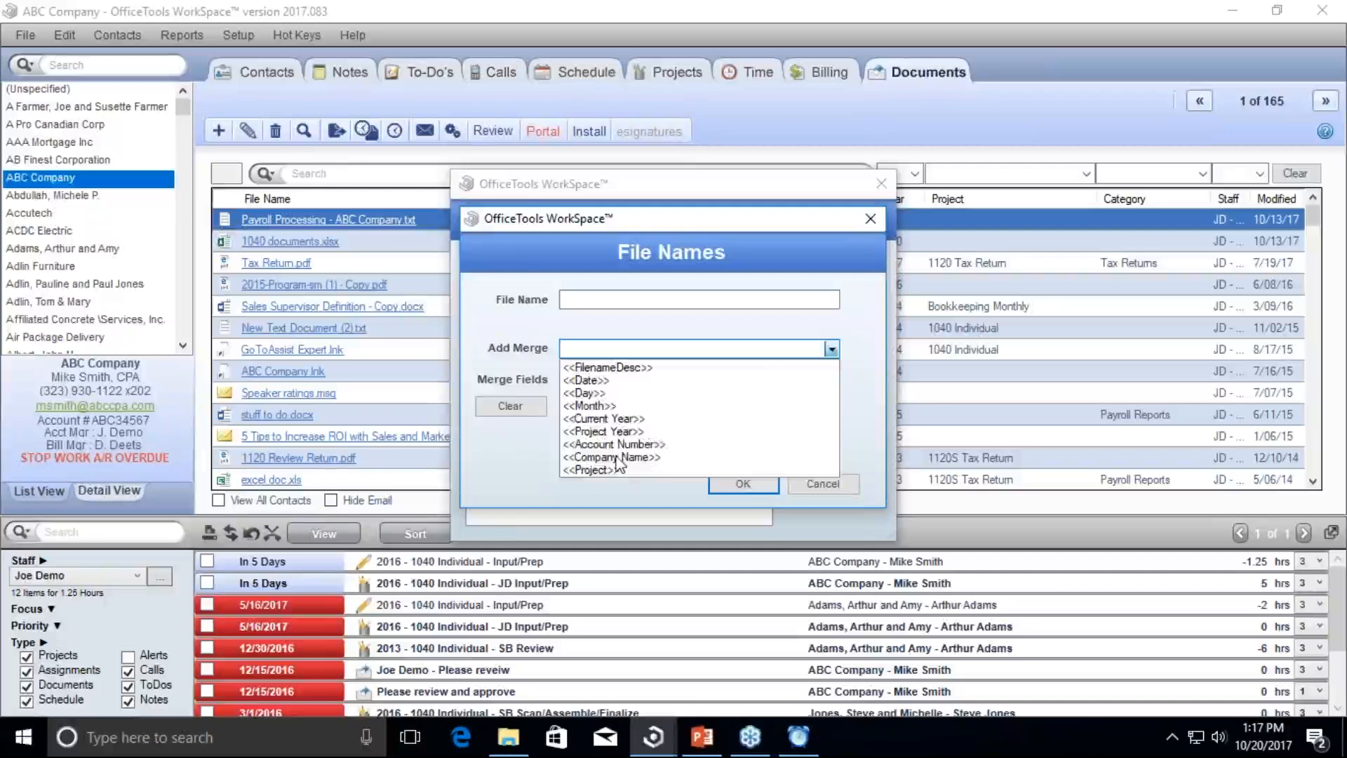
left_click(617, 457)
left_click(832, 349)
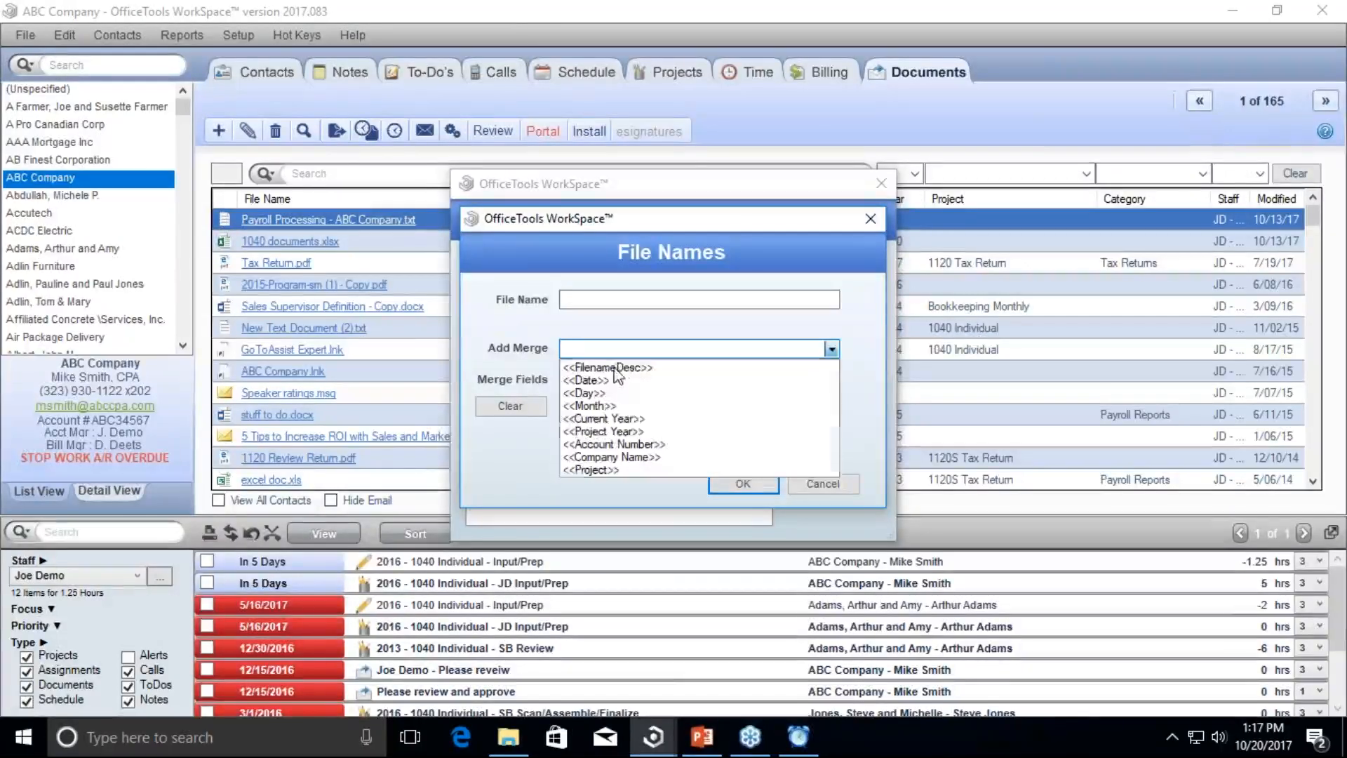
left_click(607, 367)
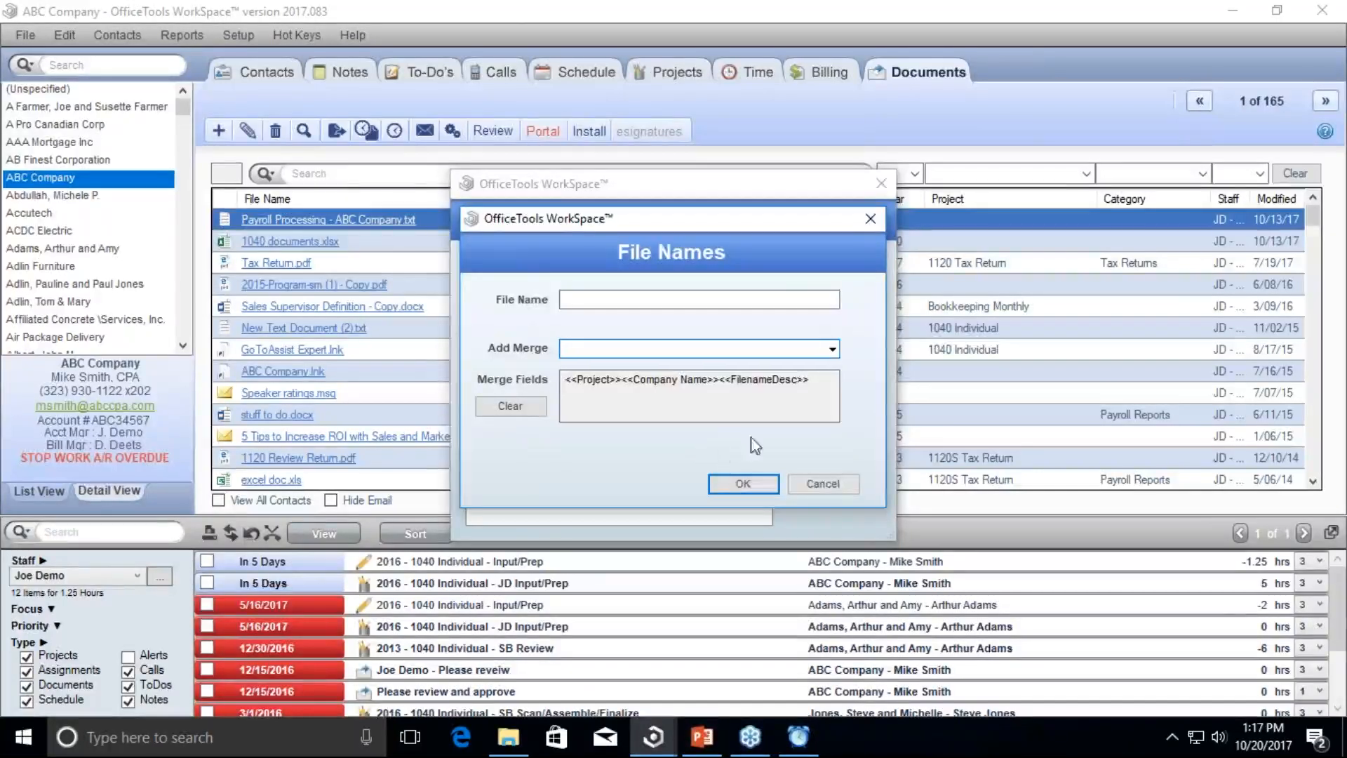
left_click(839, 489)
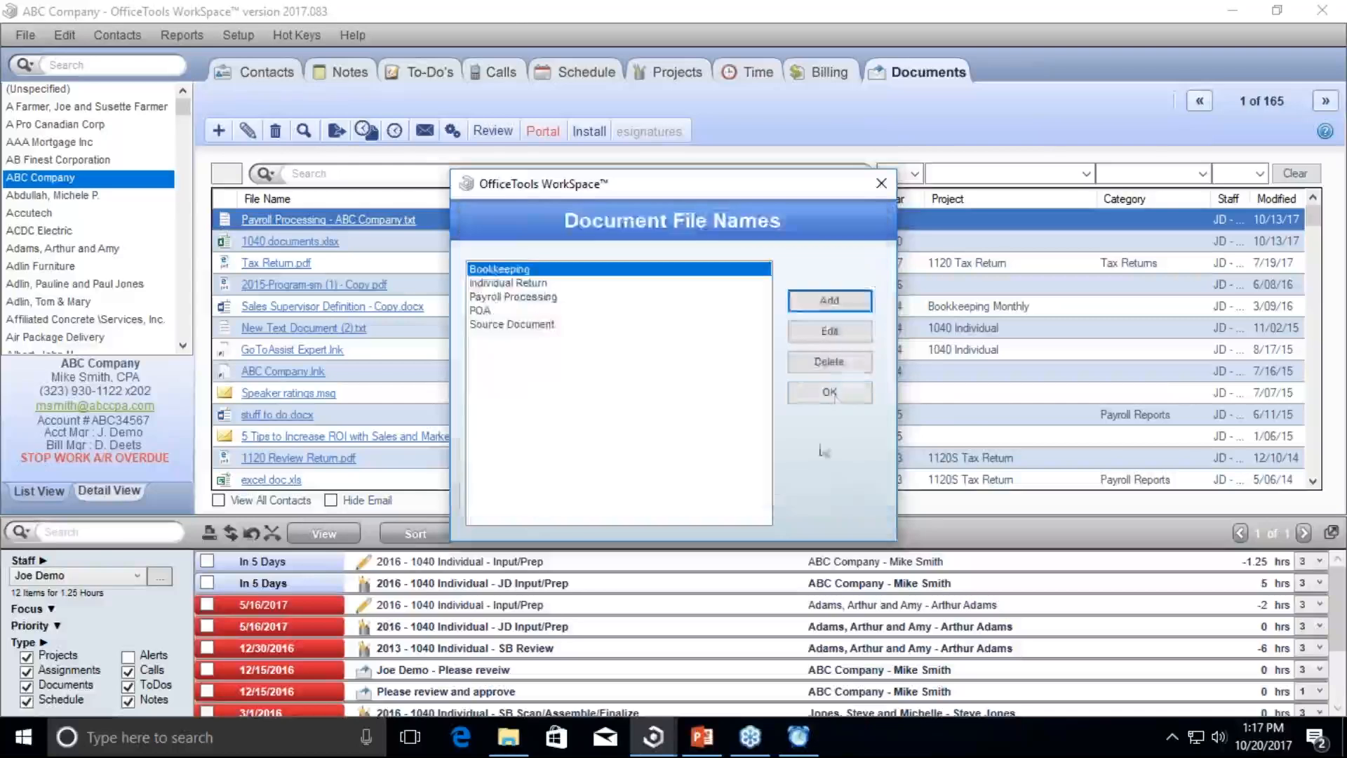
left_click(836, 401)
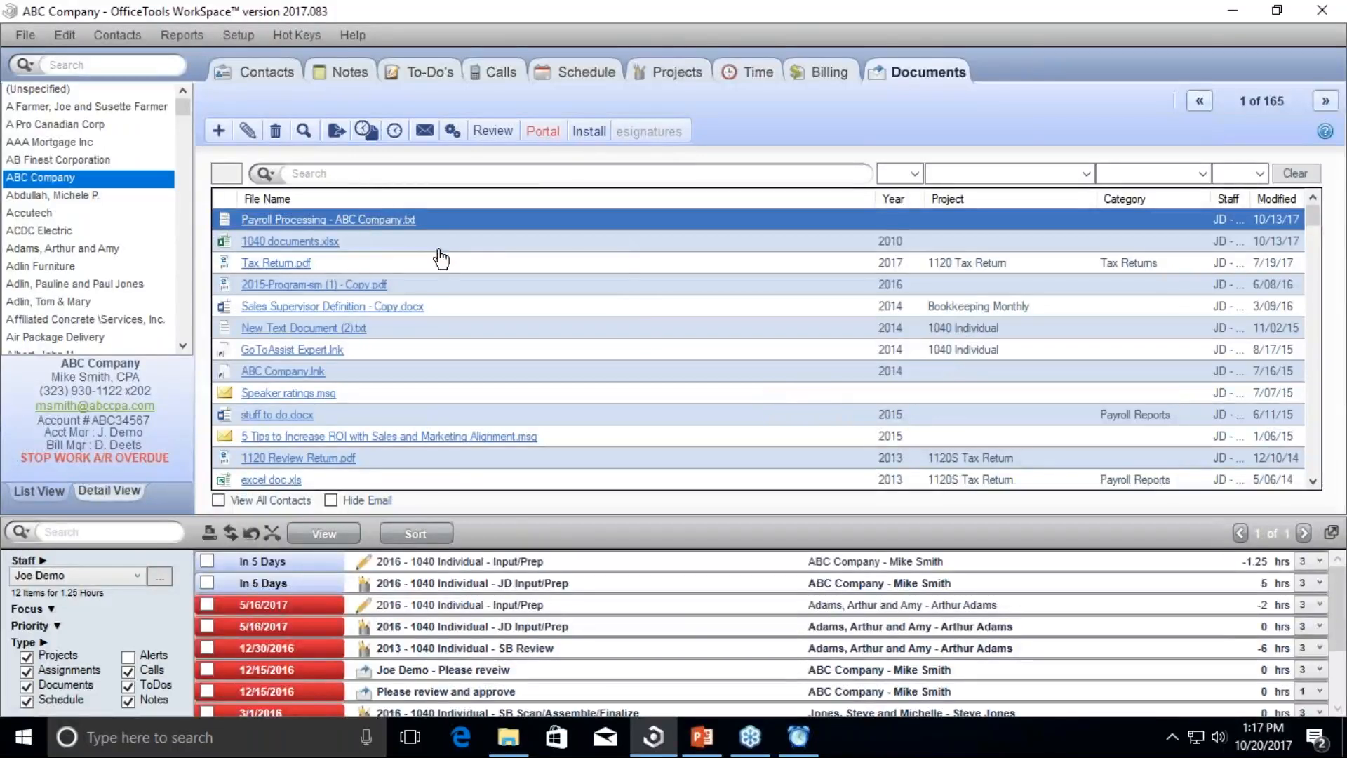
Step: Select the 1040 documents.xlsx row in the Documents list
left_click(508, 245)
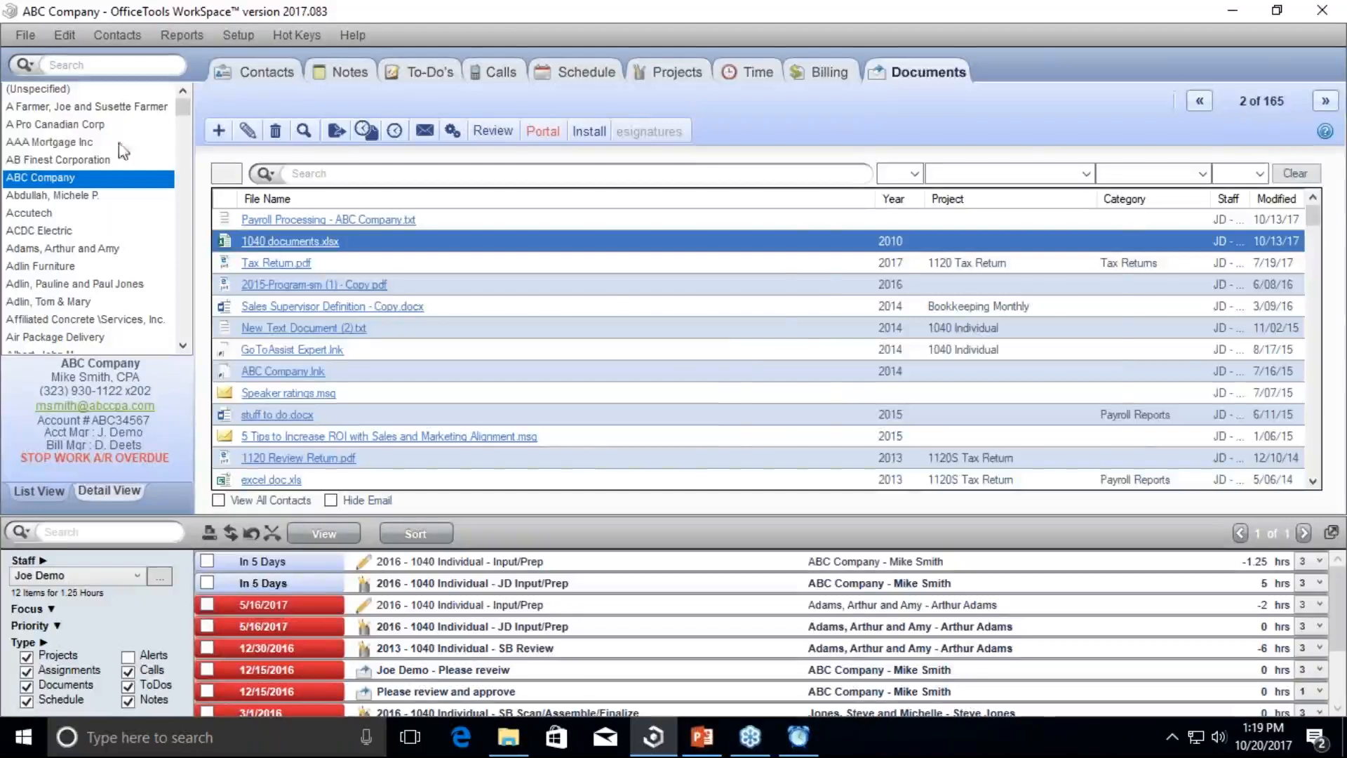
Step: Switch to Contacts, view ACDC Electric briefly, then return to ABC Company's record
left_click(266, 73)
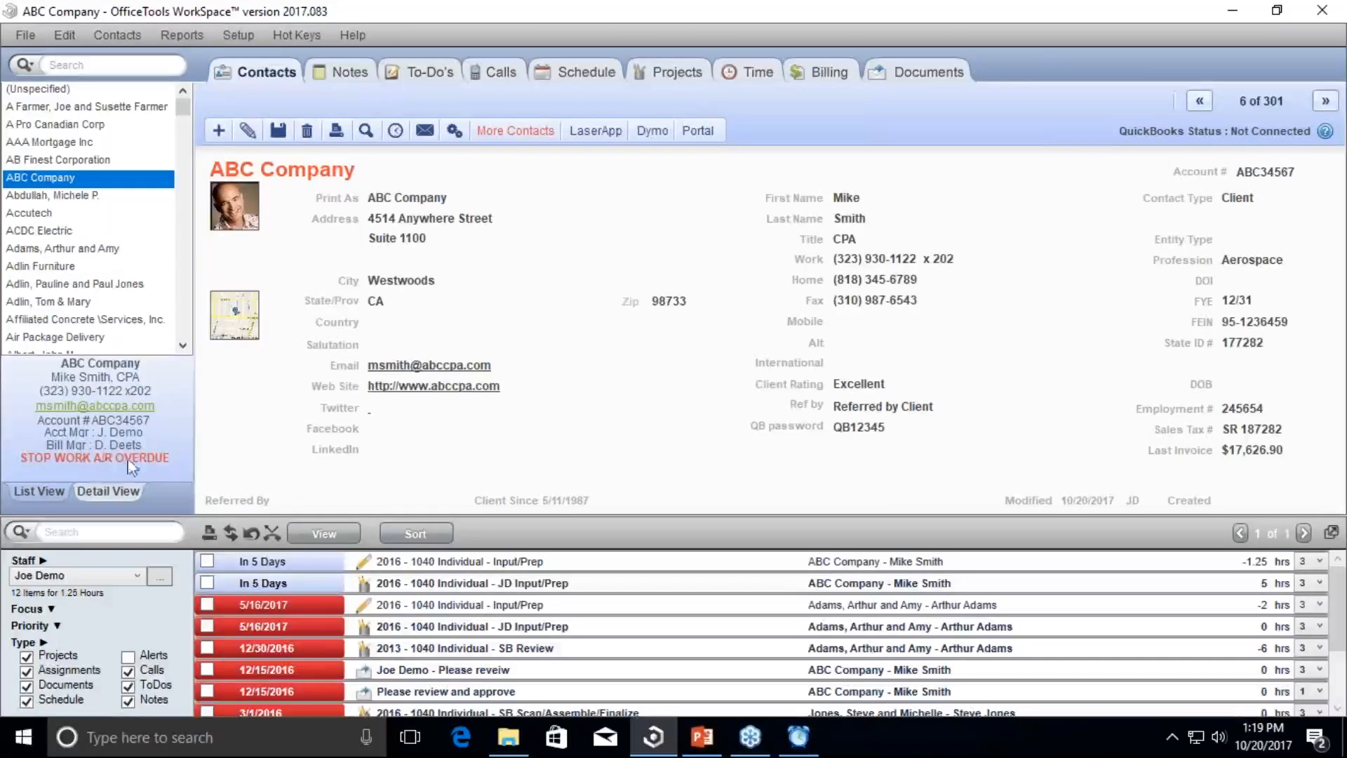
left_click(73, 232)
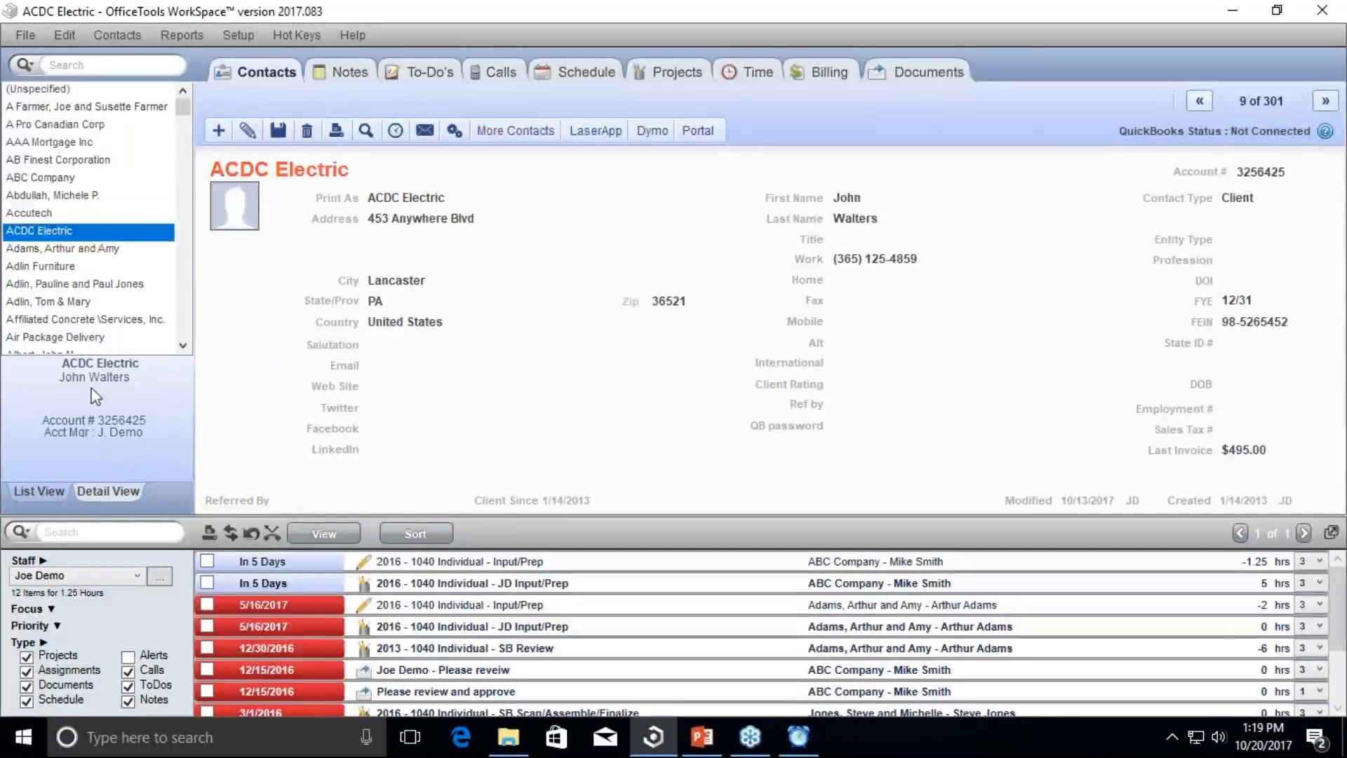
left_click(63, 177)
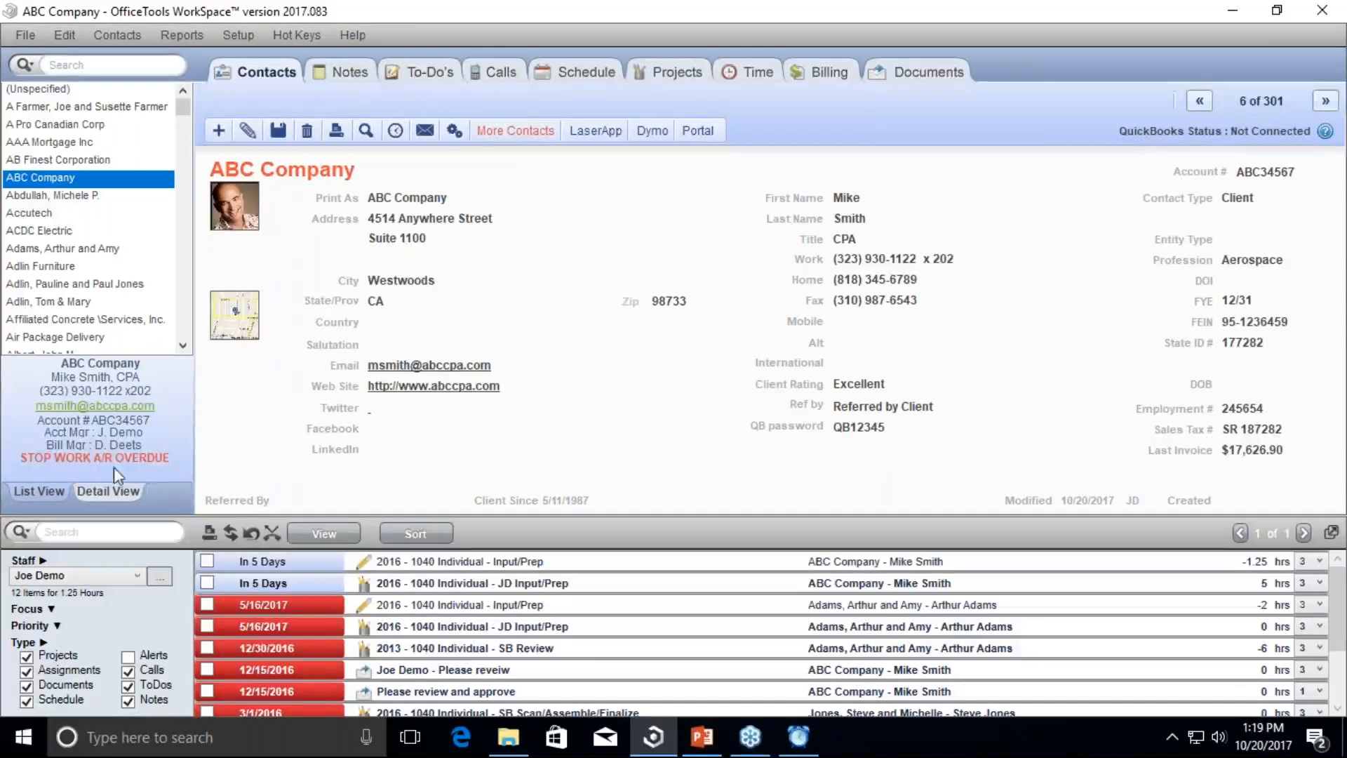
Step: Open ABC Company's contact message and overwrite STOP WORK A/R OVERDUE with 'Logins & Password'
right_click(70, 459)
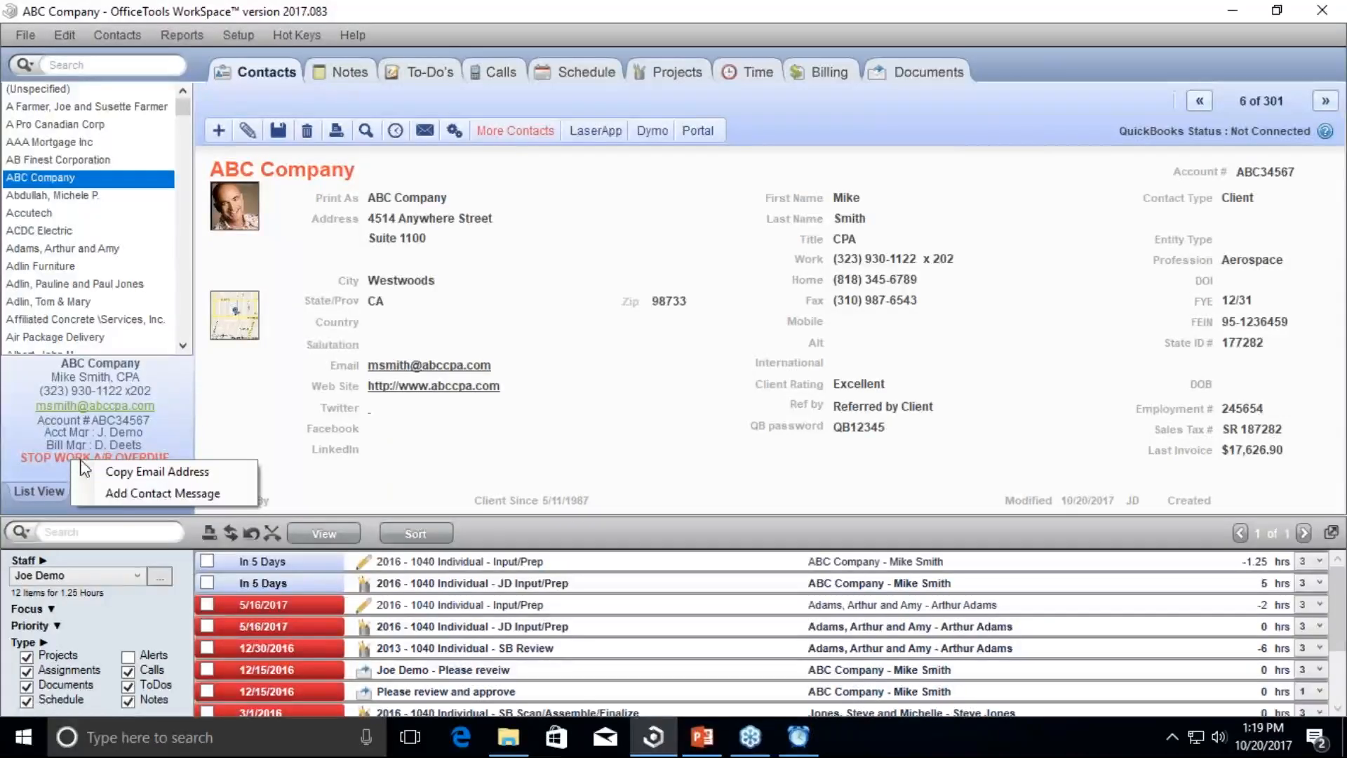
left_click(112, 491)
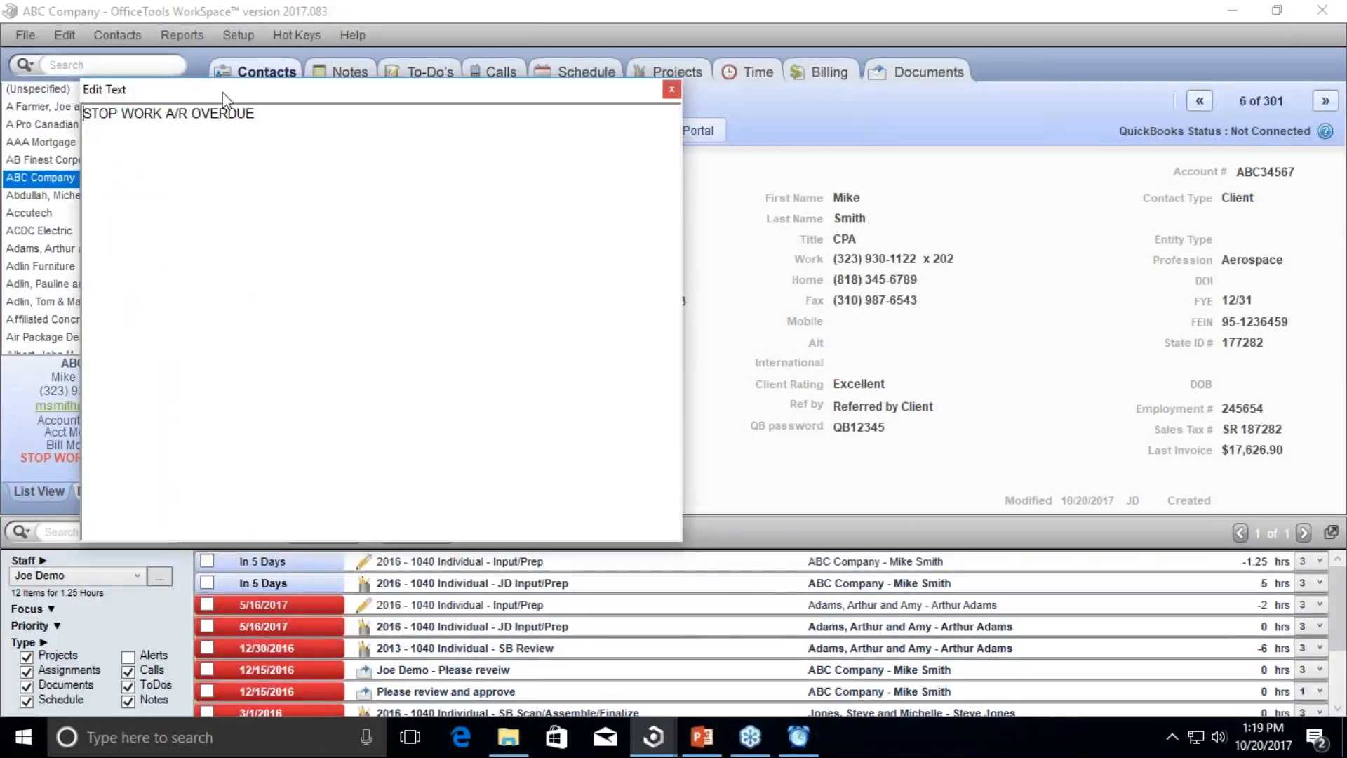
left_click_drag(227, 93, 512, 194)
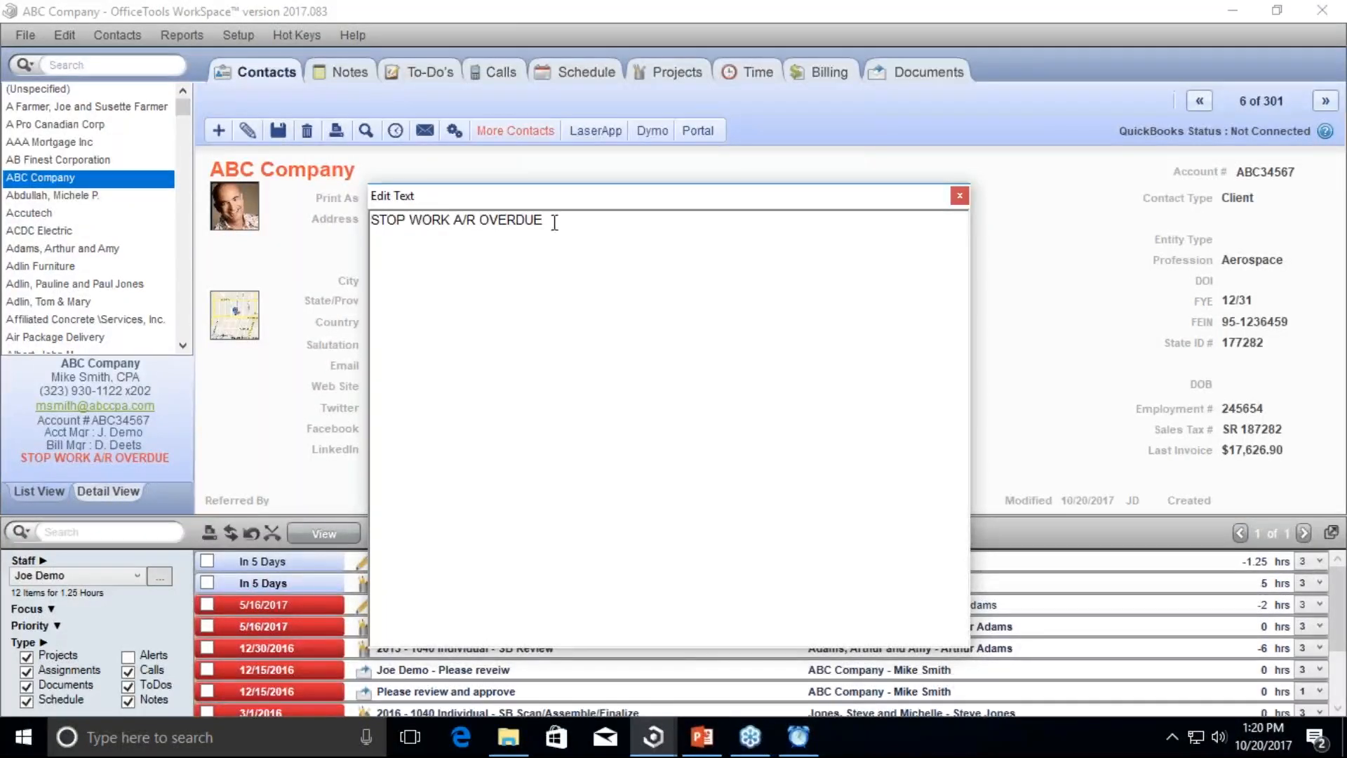
left_click_drag(554, 222, 442, 209)
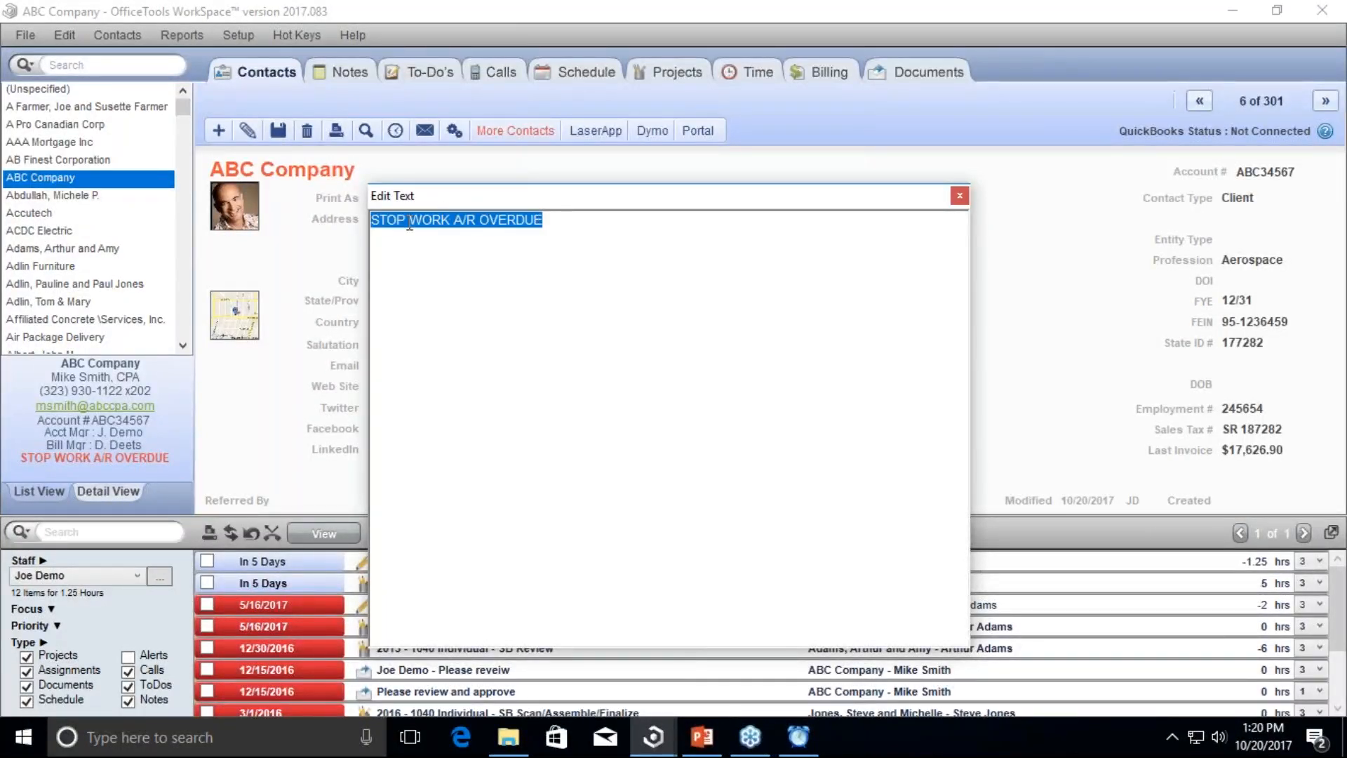
left_click(572, 224)
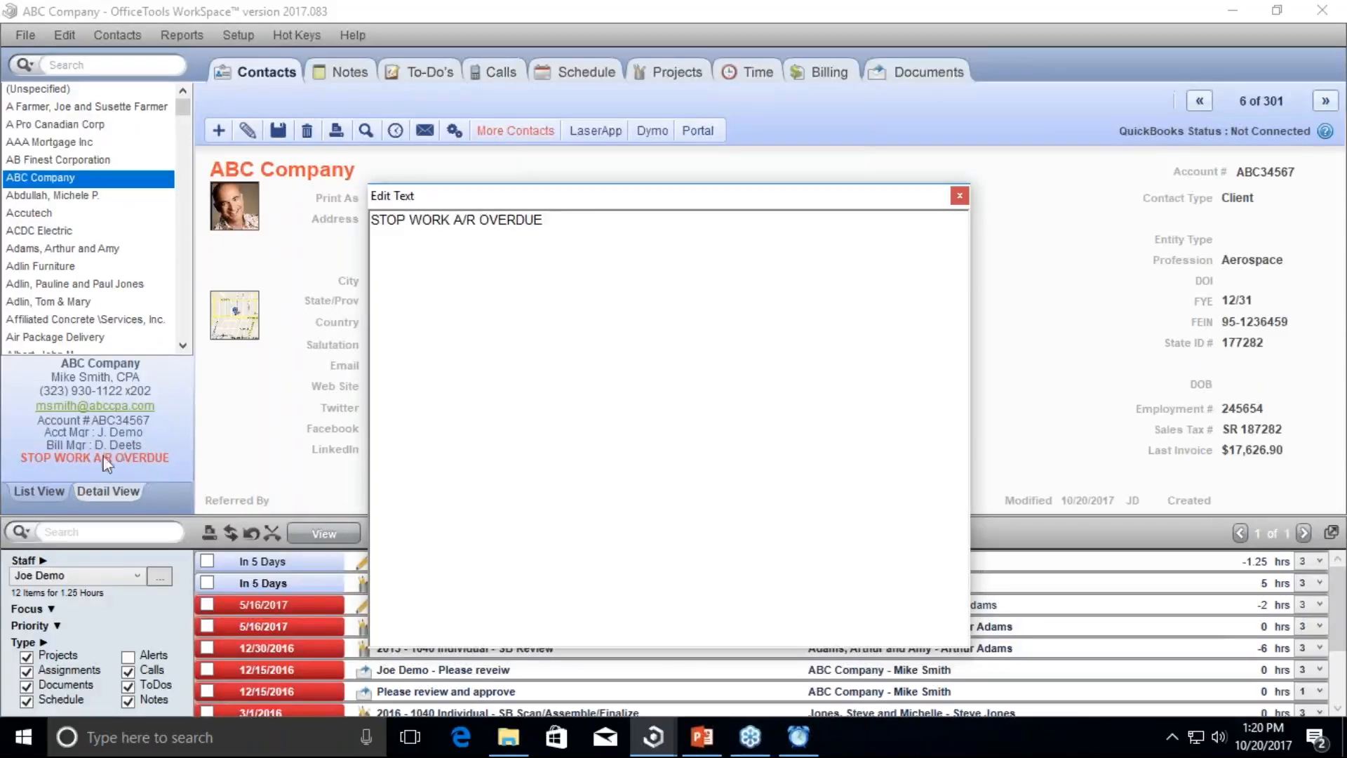
left_click_drag(558, 219, 371, 220)
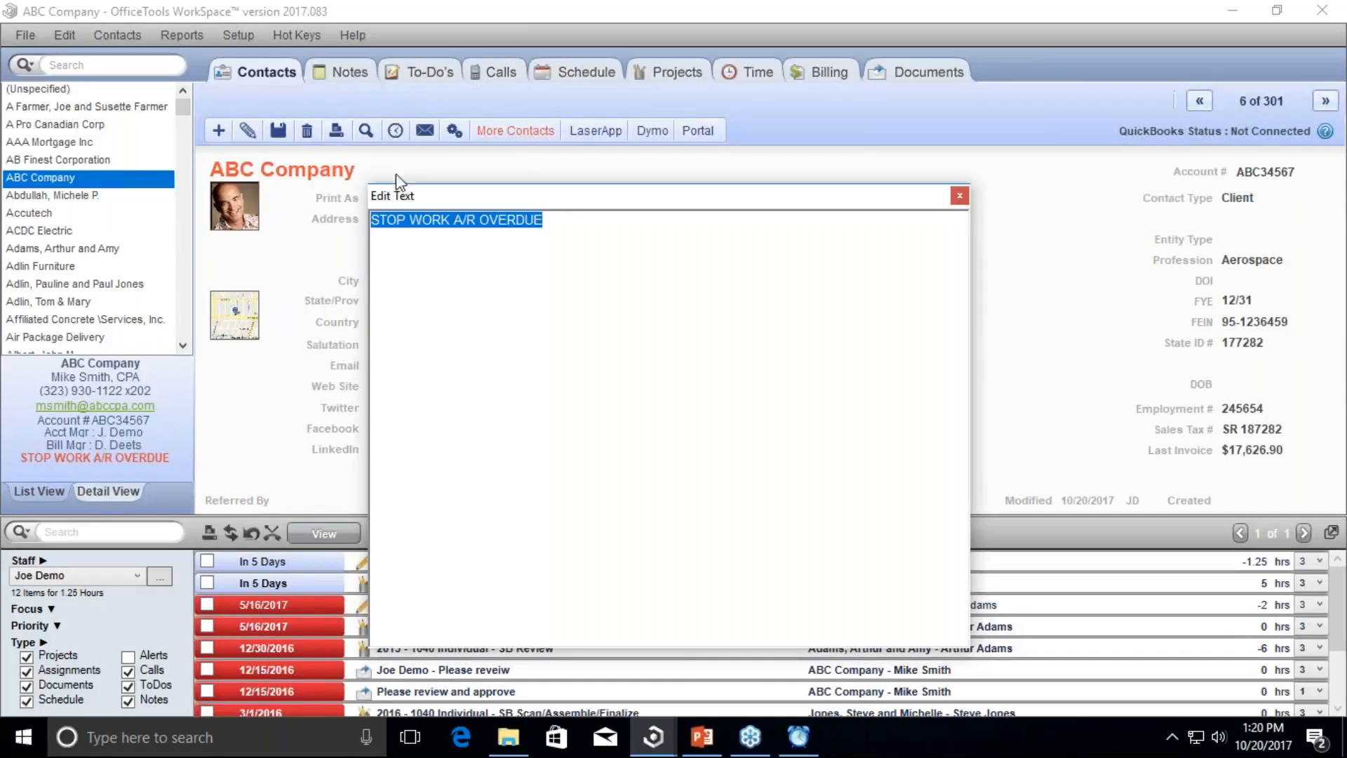
left_click(560, 223)
left_click_drag(561, 226, 368, 221)
type("Logins & Password")
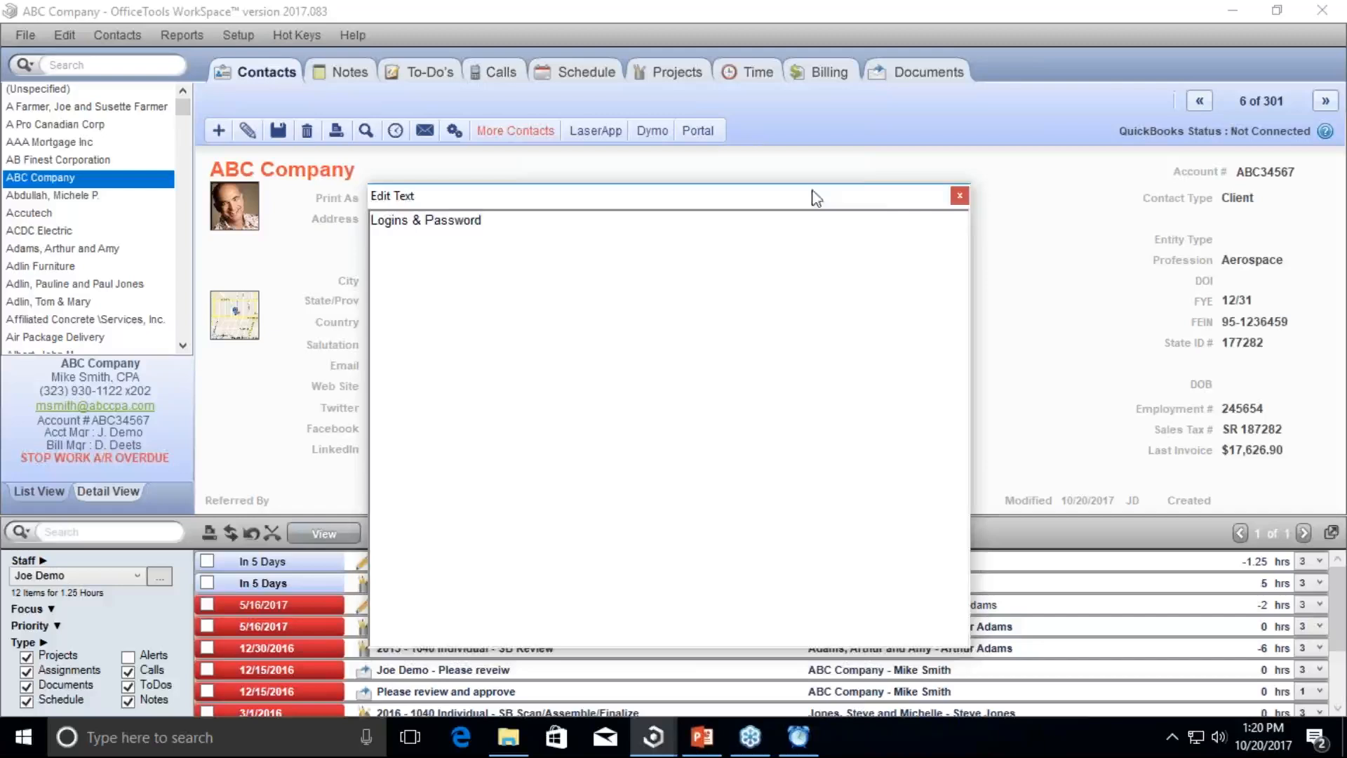
left_click(959, 195)
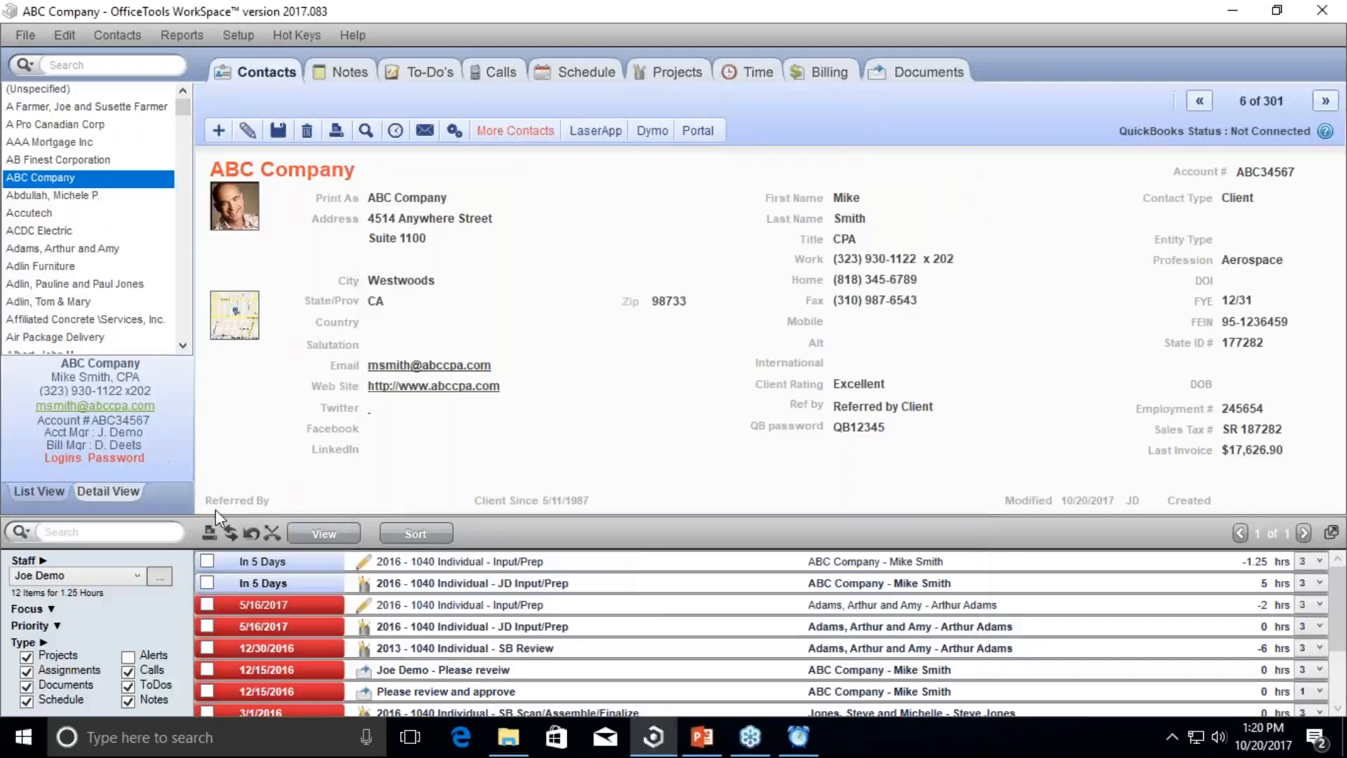
Step: Add a QuickBooks login line and a password line under the Logins & Password heading
right_click(116, 469)
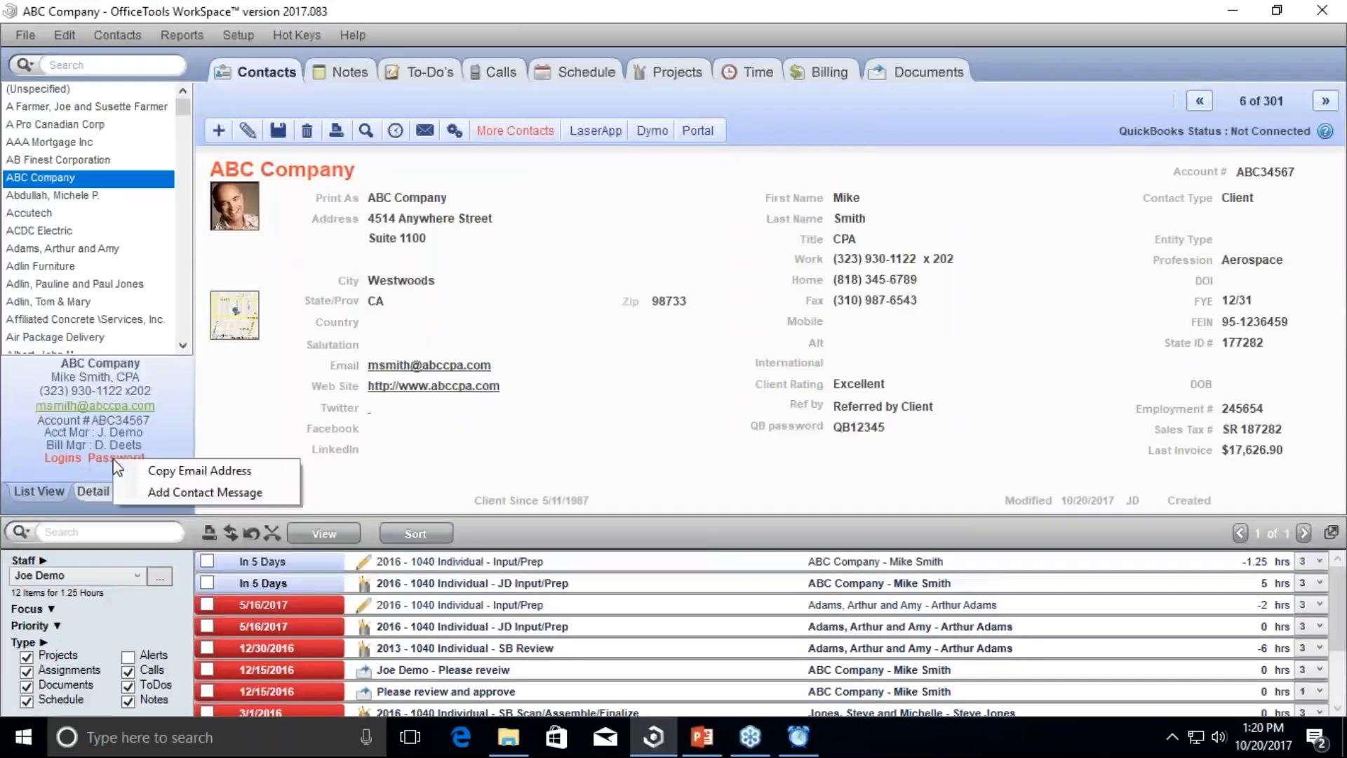
left_click(157, 497)
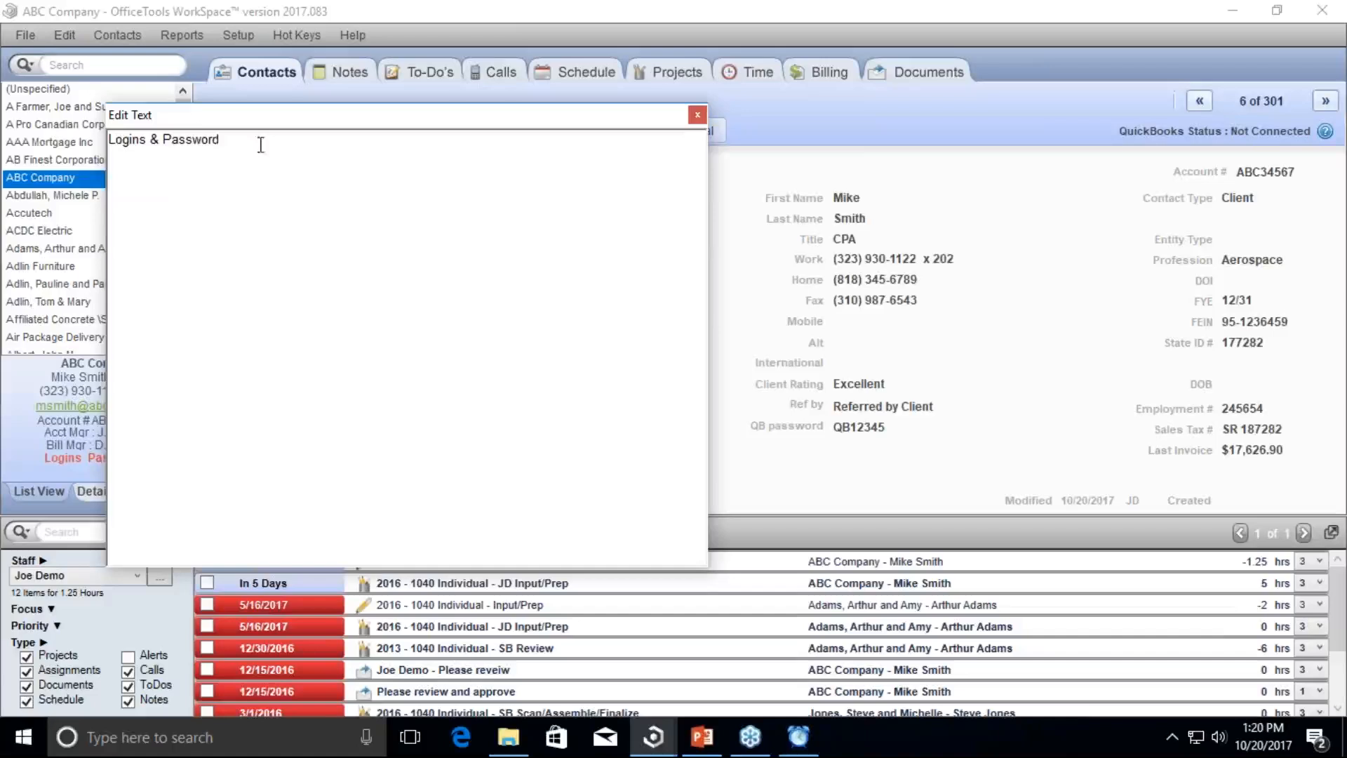
key("Return")
type("QB login: admin")
key("Return")
type("Pass: 123456")
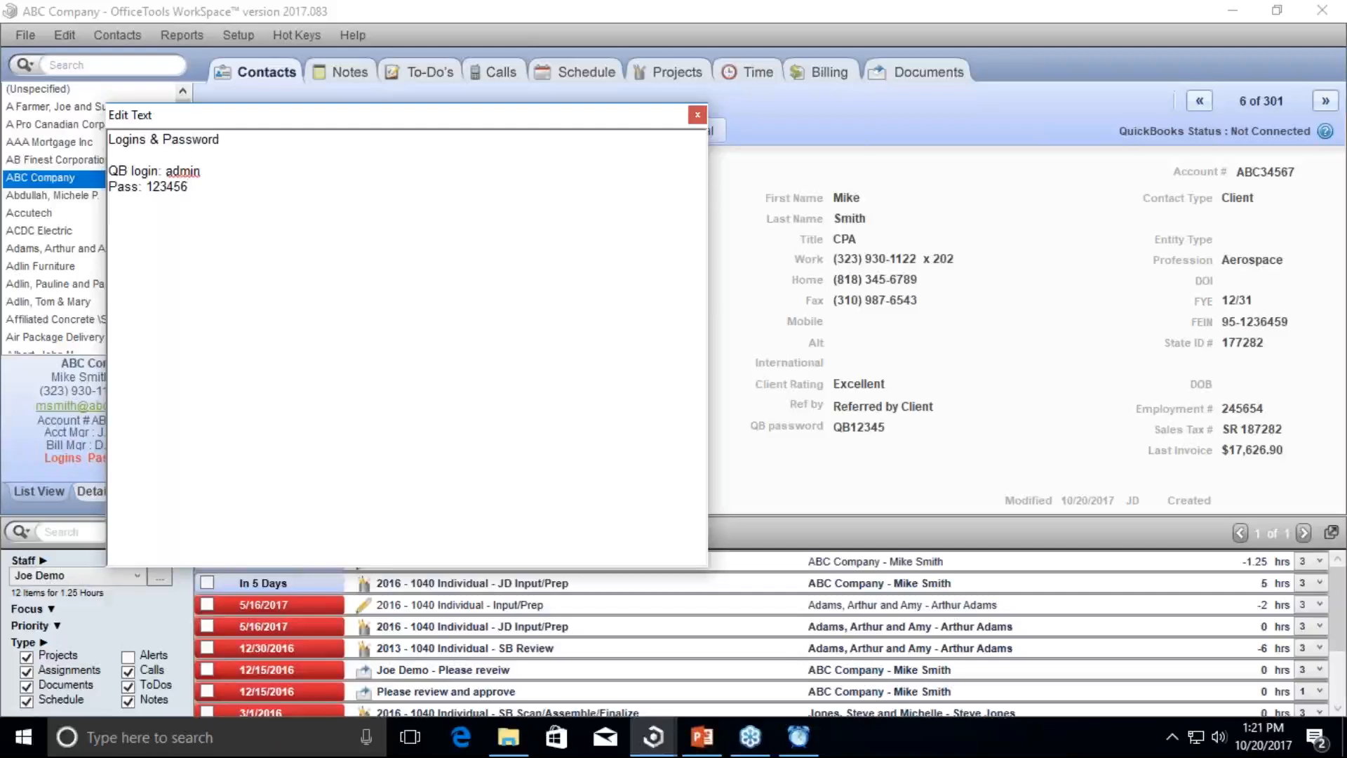
key("Return")
key("Return")
type("pass:")
left_click(697, 115)
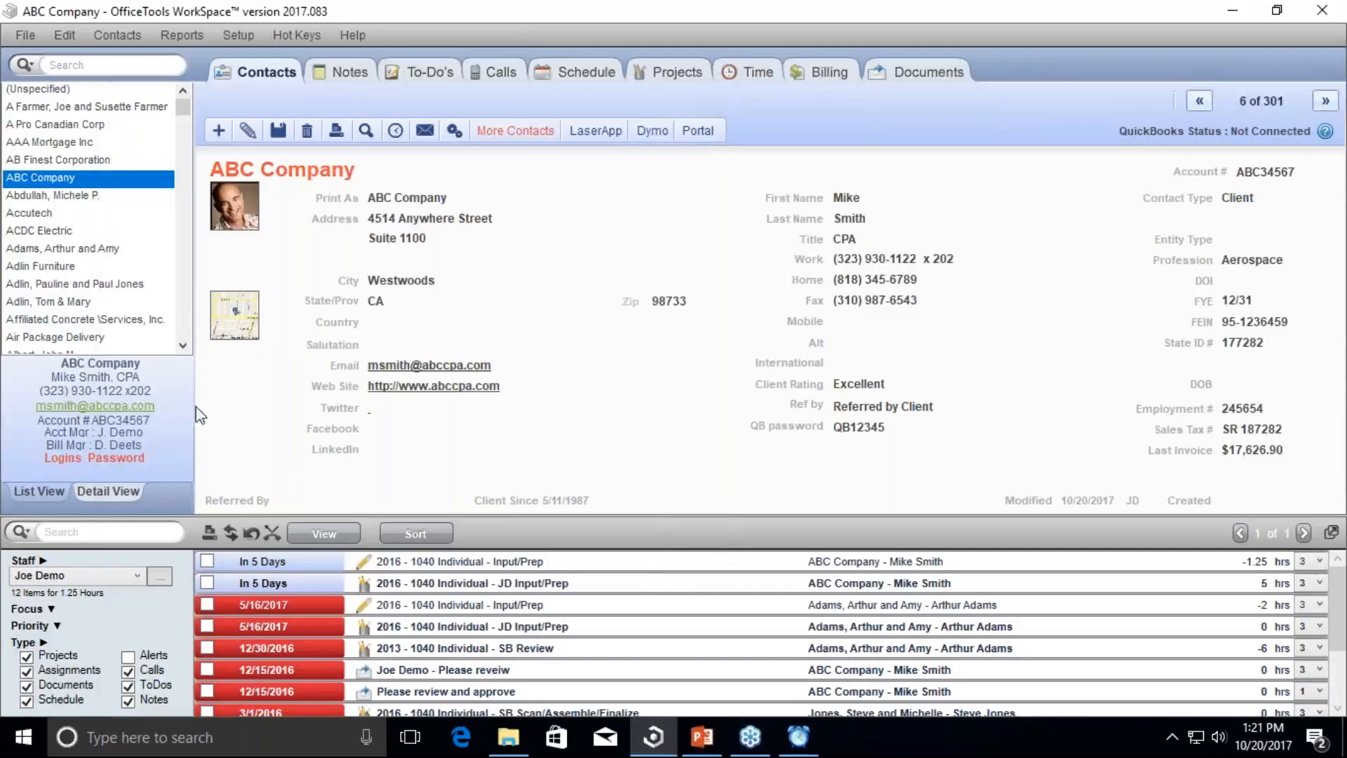
Step: Reopen the contact message to review the login and password lines, then close it
right_click(99, 459)
left_click(140, 492)
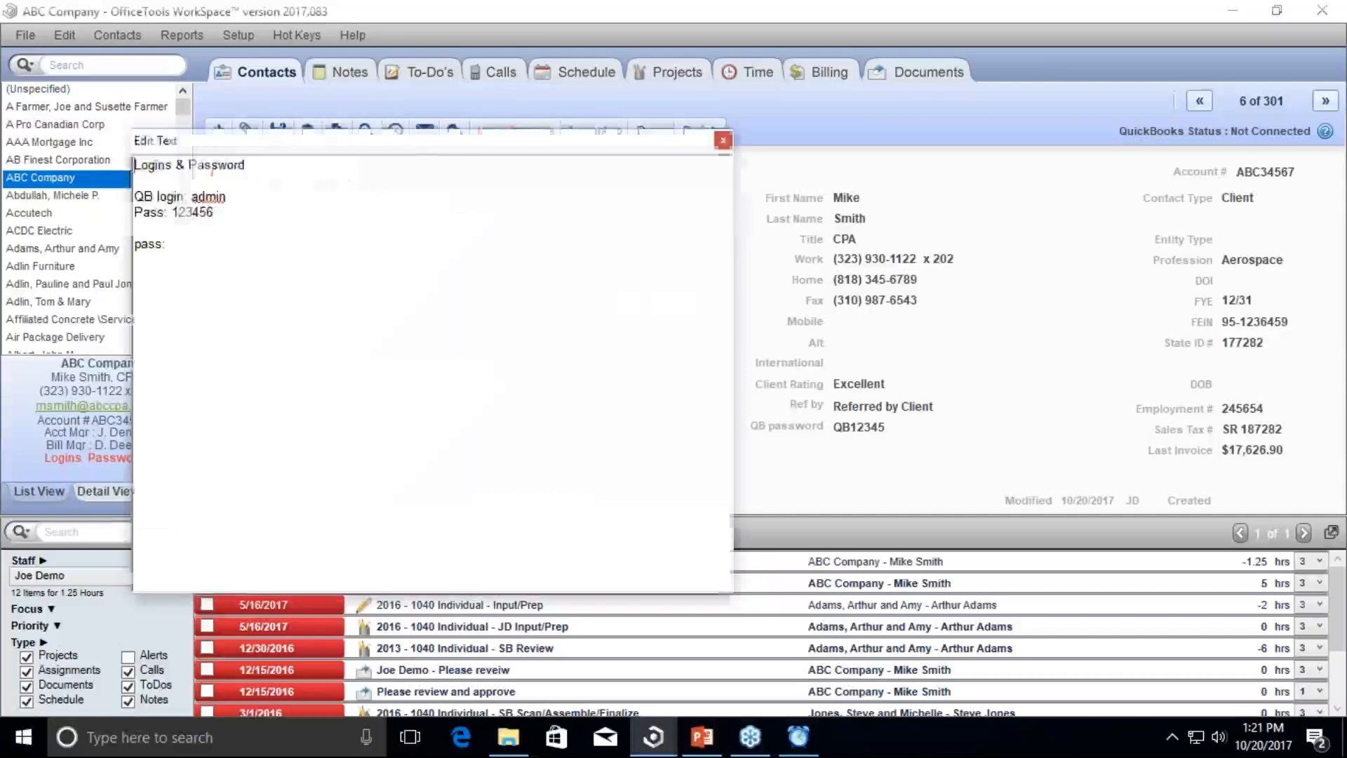
left_click_drag(191, 266, 120, 193)
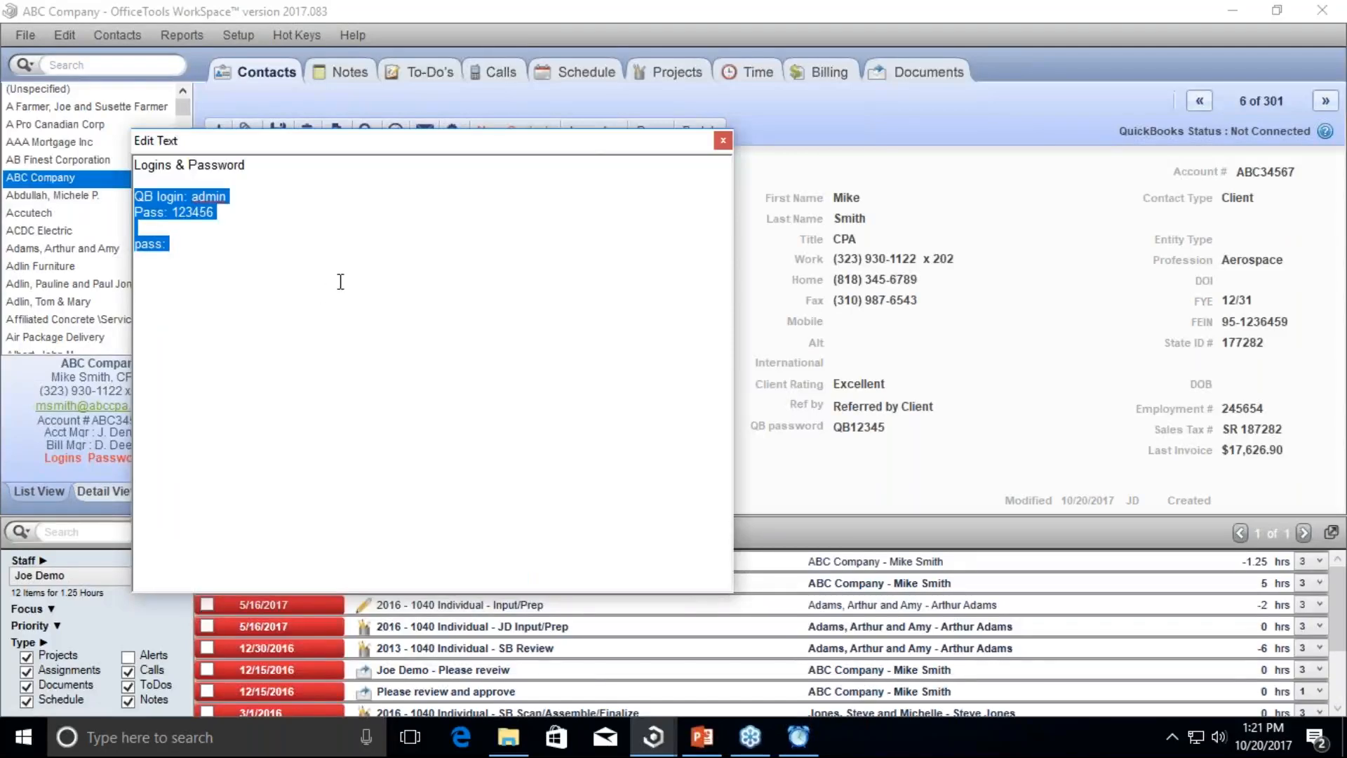
left_click(723, 141)
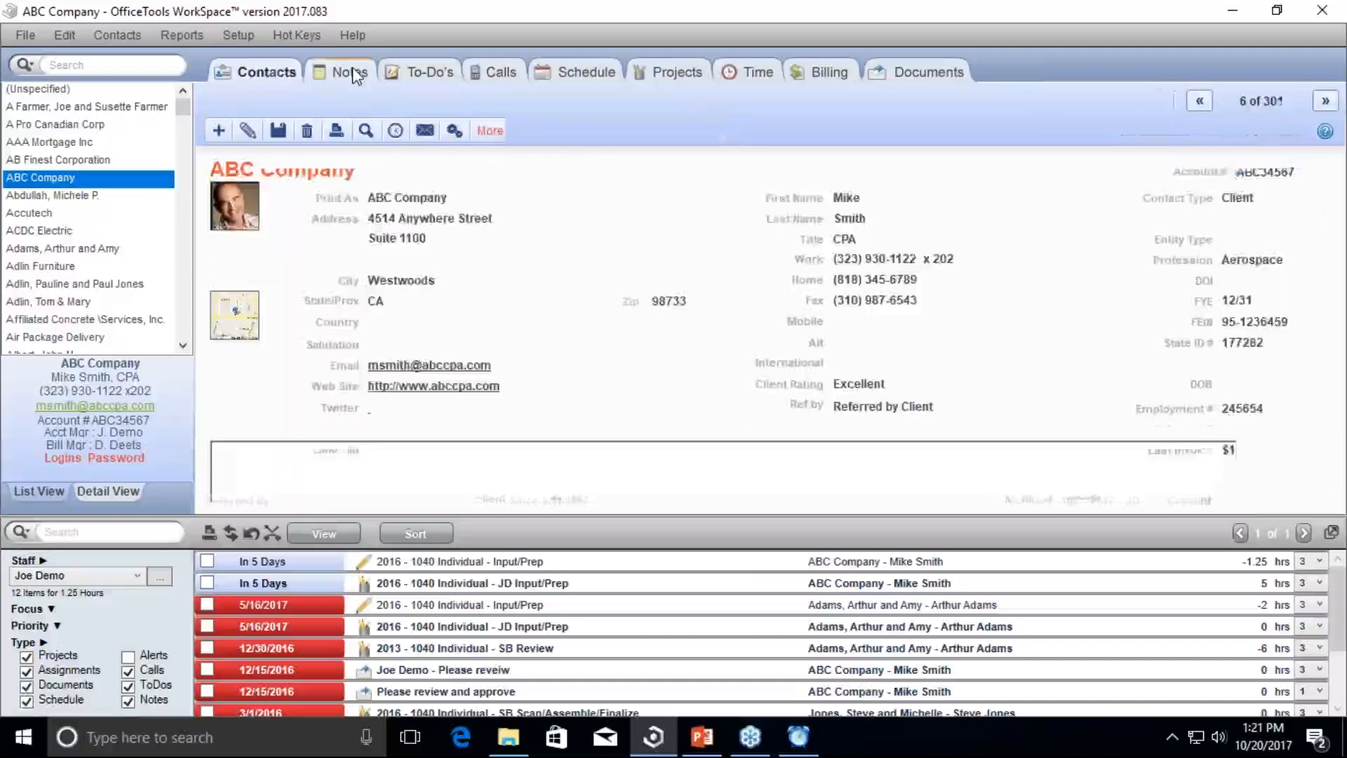
Step: Glance at ABC Company's Notes, then select the 7/11/2017 Client Telephone Chargeable entry under Billing
left_click(353, 68)
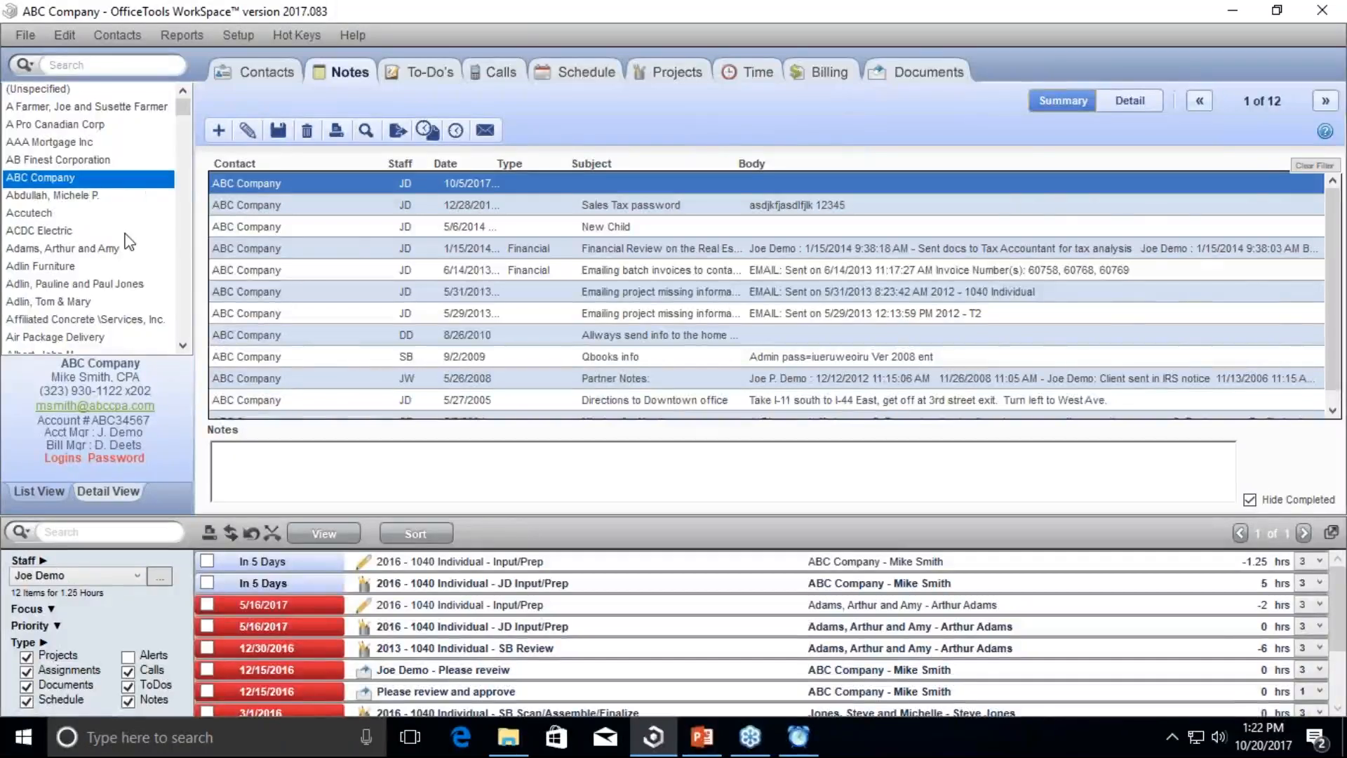
left_click(821, 71)
left_click(684, 282)
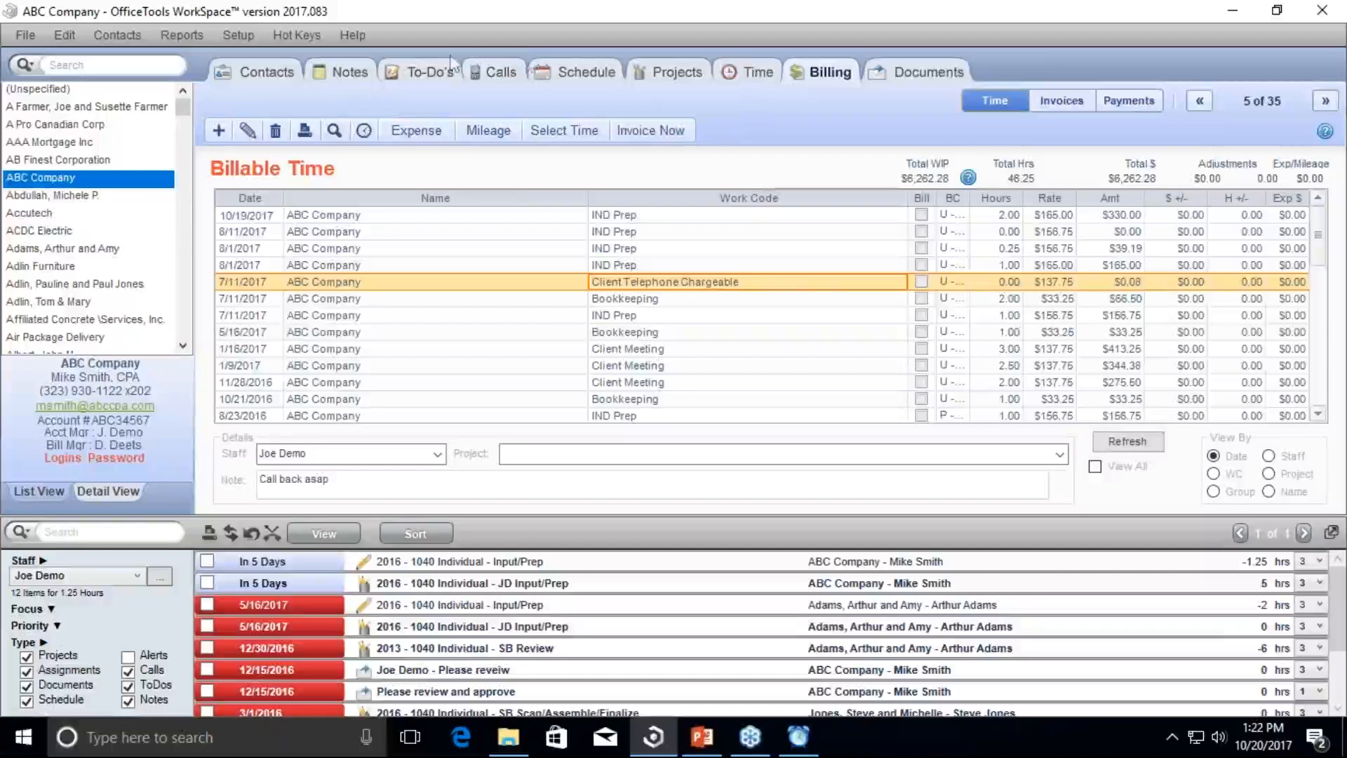
right_click(118, 460)
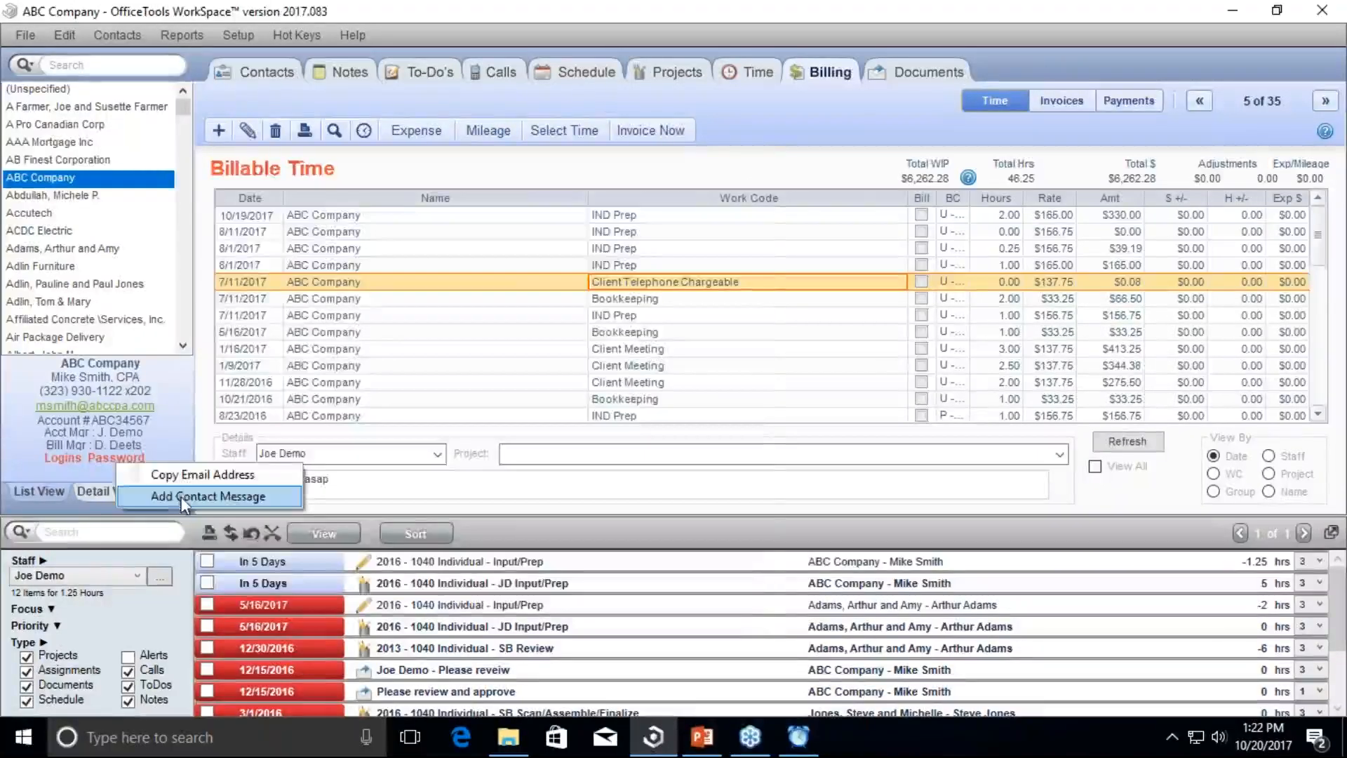
left_click(123, 460)
left_click_drag(250, 239, 161, 221)
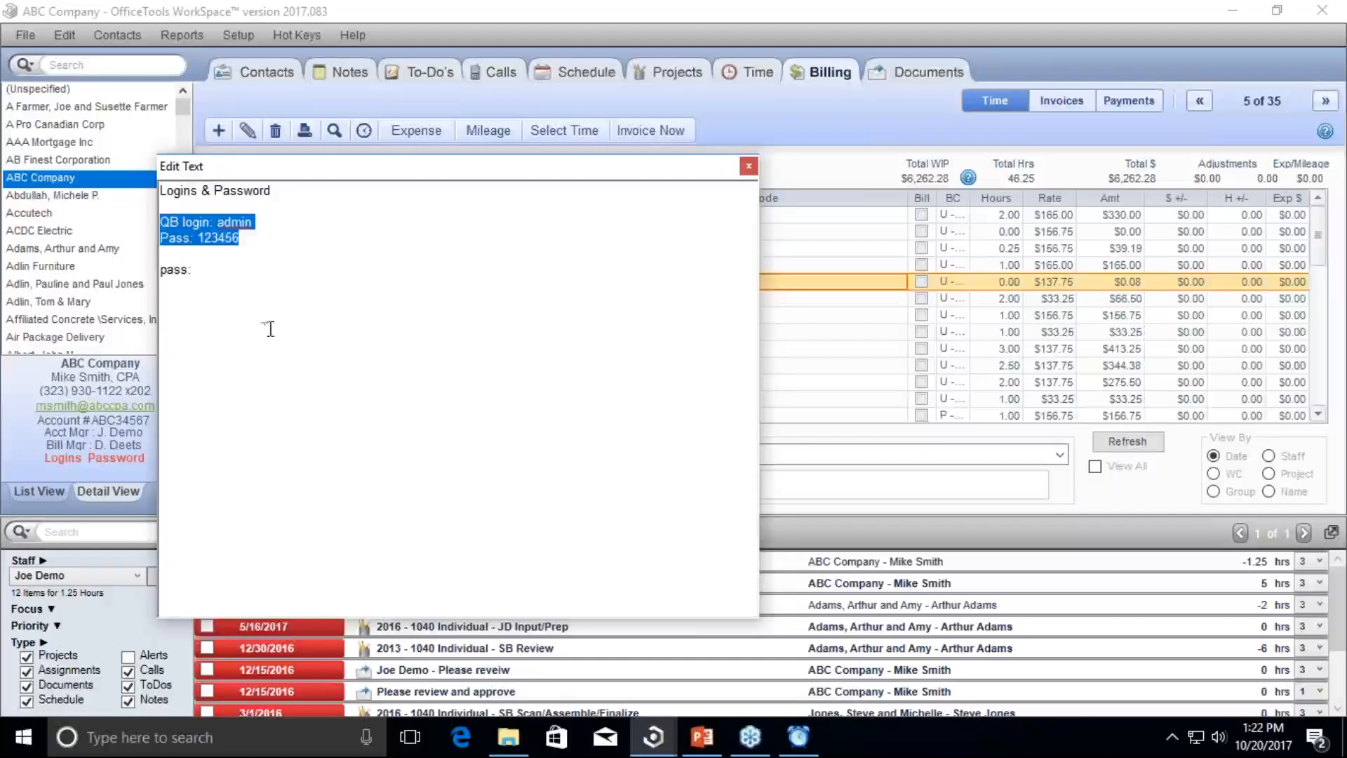
left_click(748, 166)
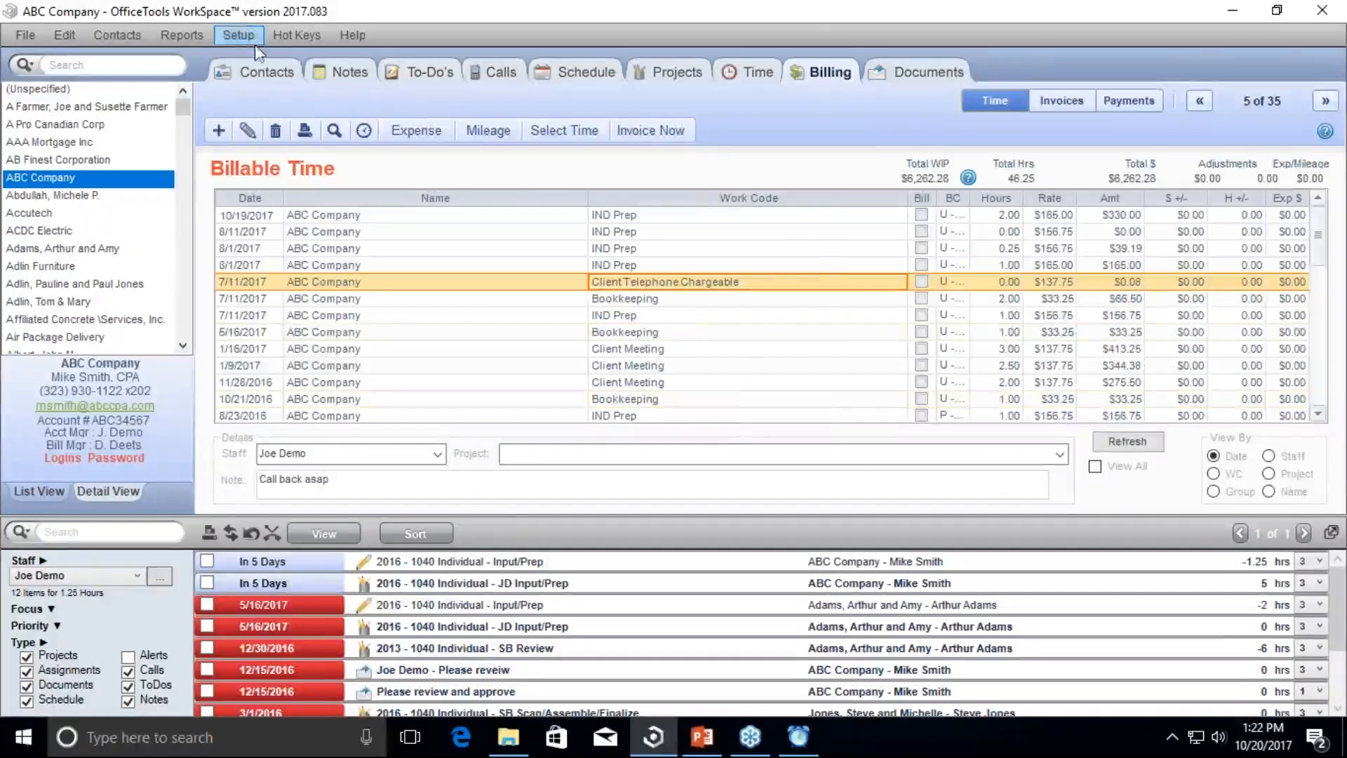
Step: Switch back to ABC Company's Contacts tab
left_click(266, 73)
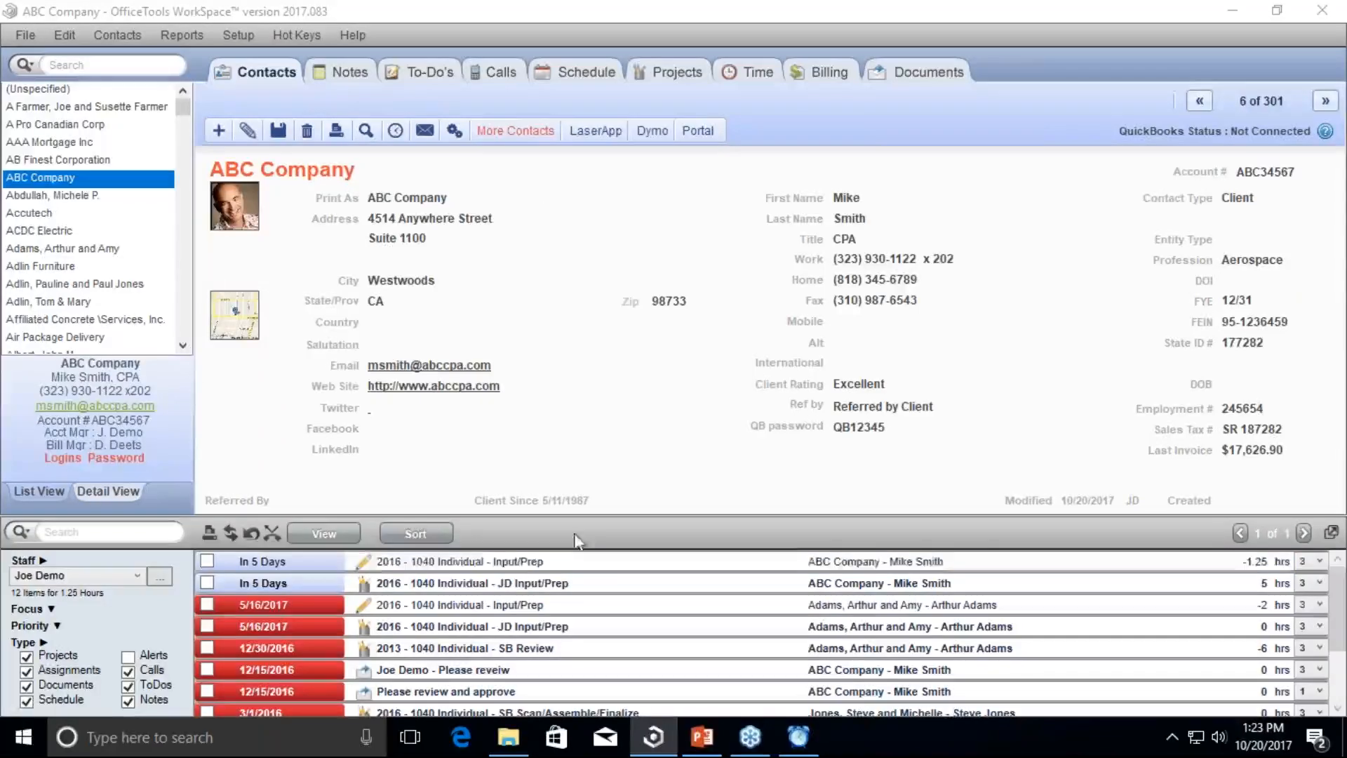
Step: Start a timer on the 2016 - 1040 Individual Input/Prep task from its context menu
right_click(445, 567)
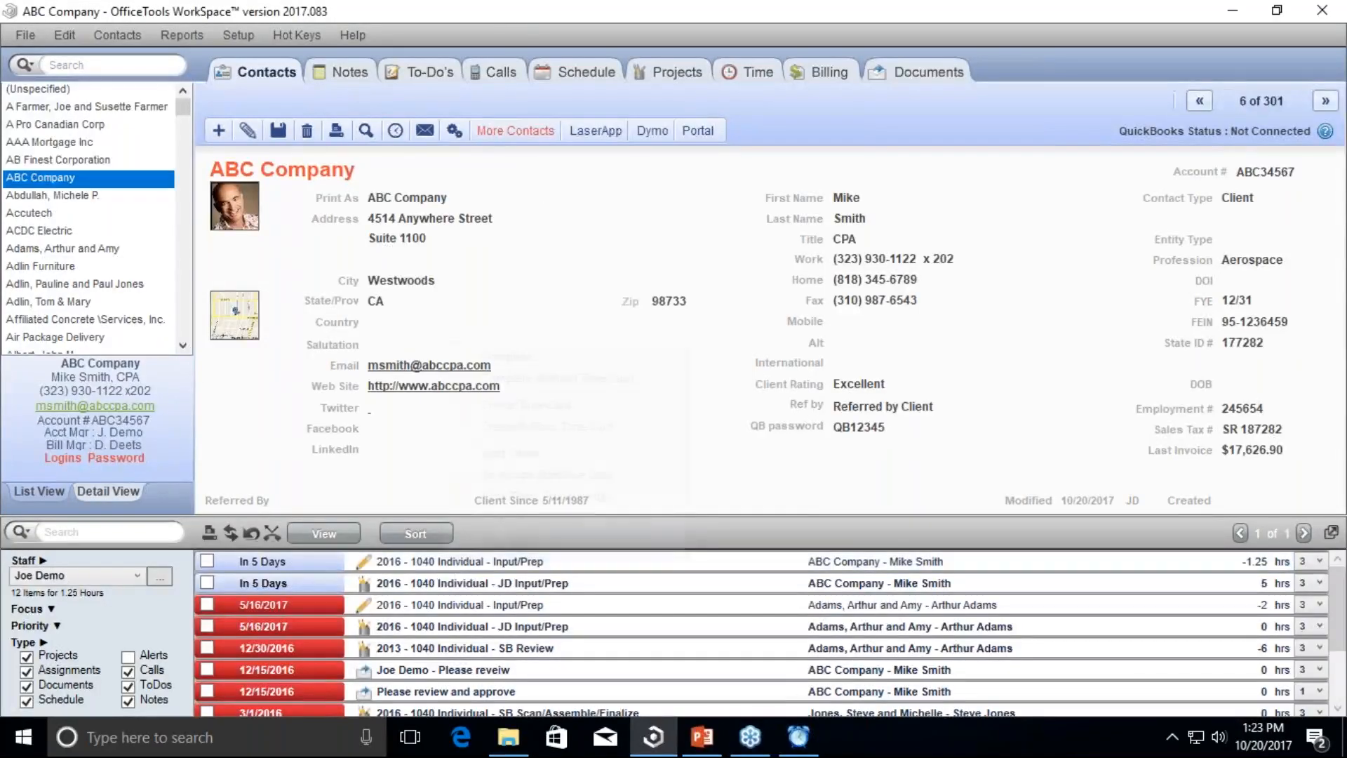
left_click(512, 453)
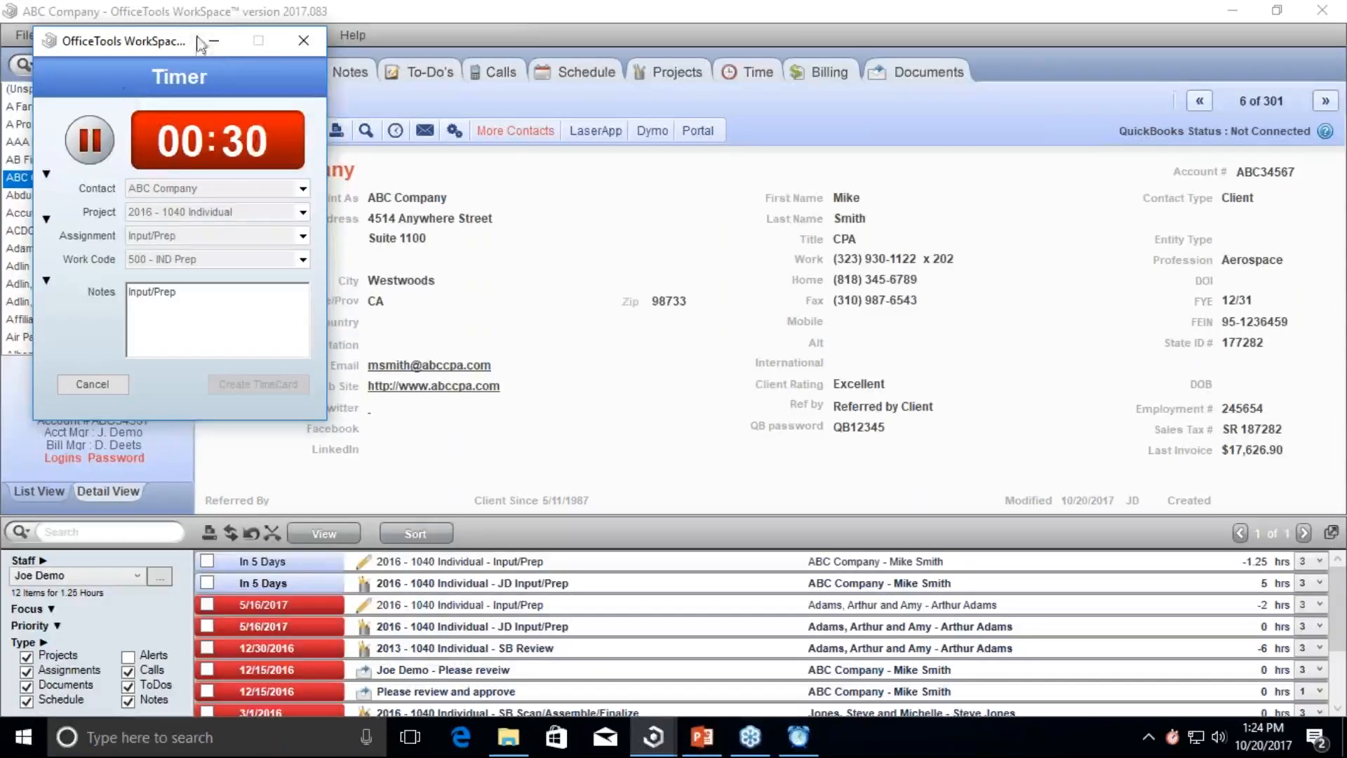
left_click(482, 335)
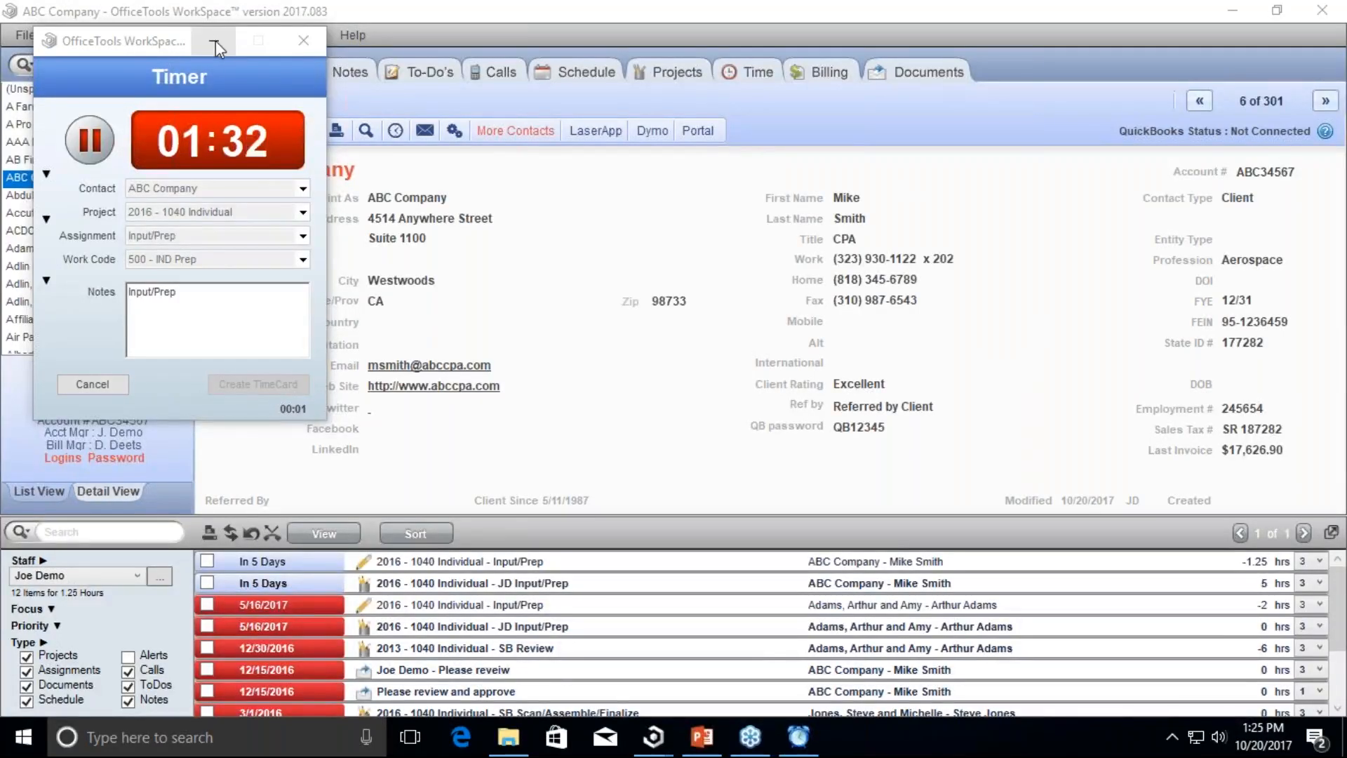
Step: Discard the timer without a timecard, show ABC Company's Documents, then restore and shift the window right
left_click(302, 40)
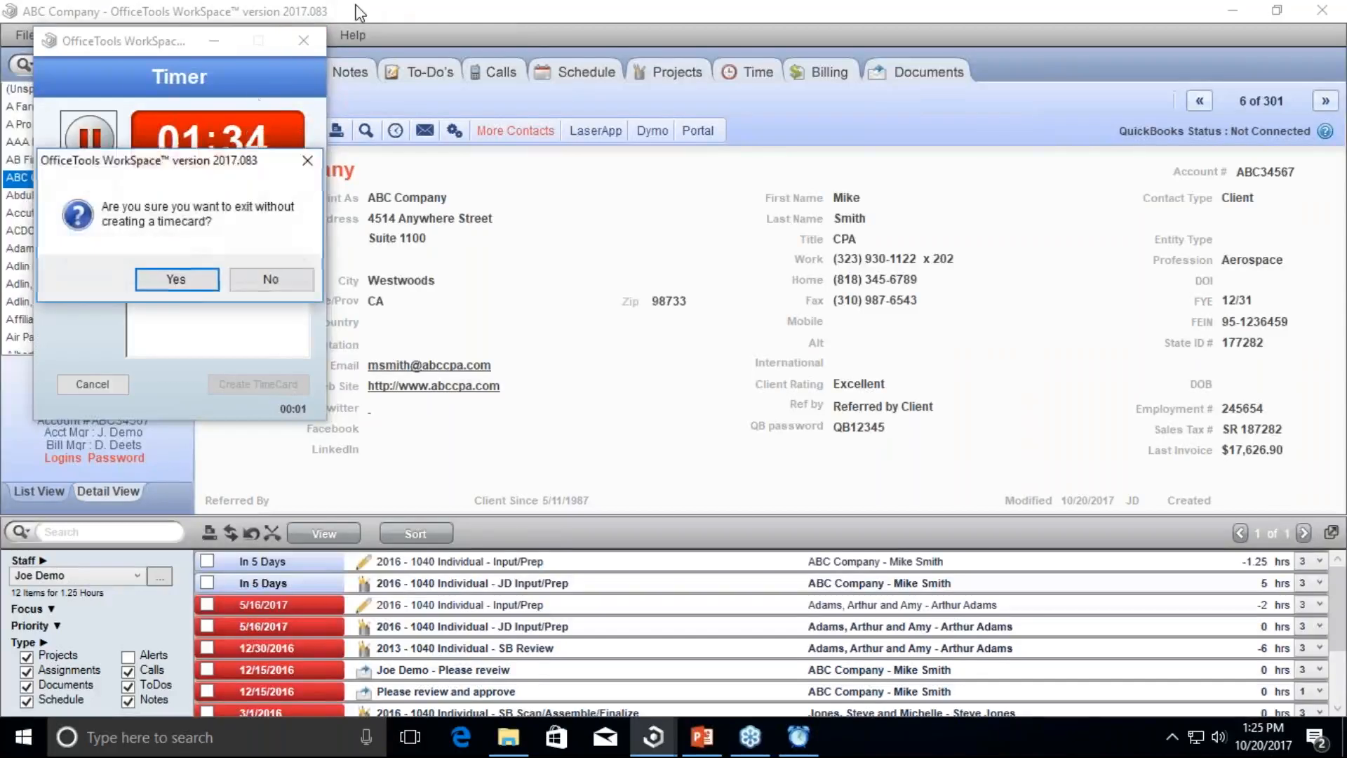
left_click(179, 277)
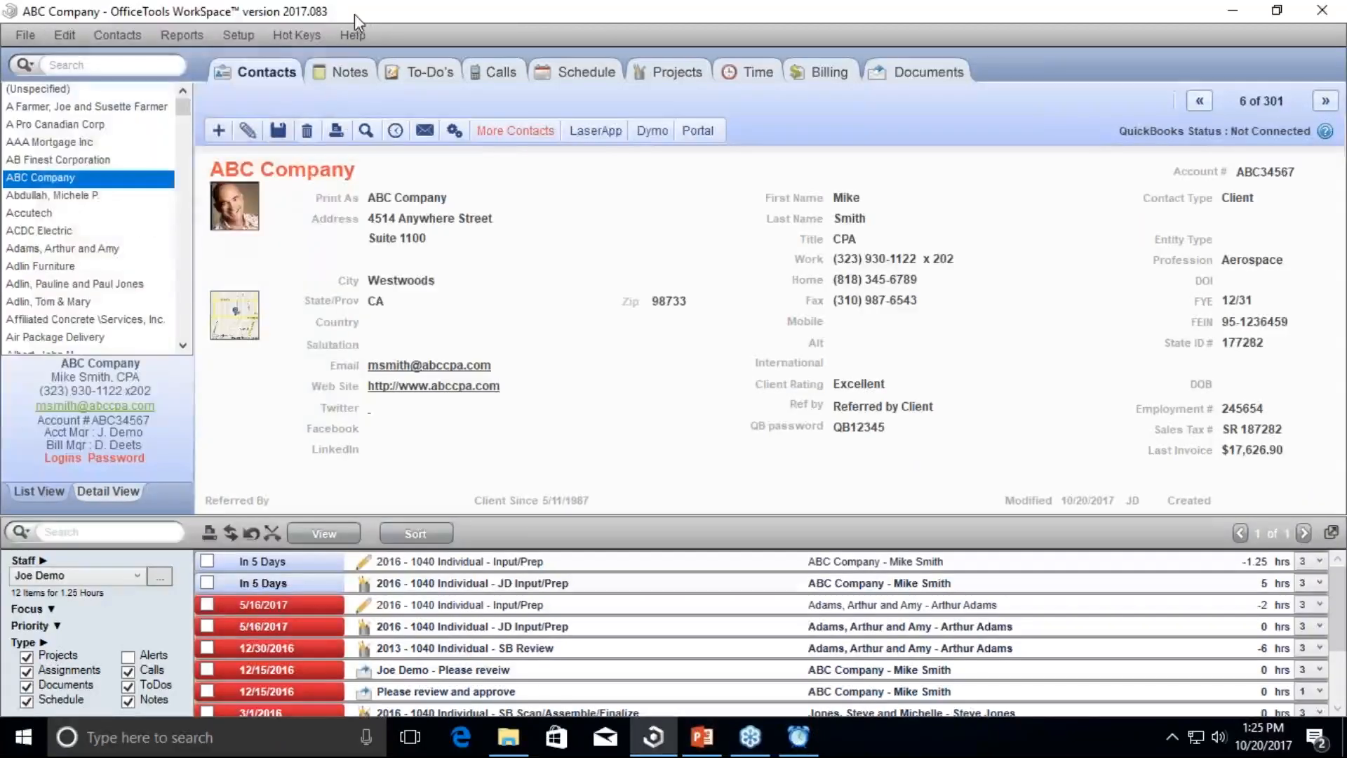
left_click(919, 73)
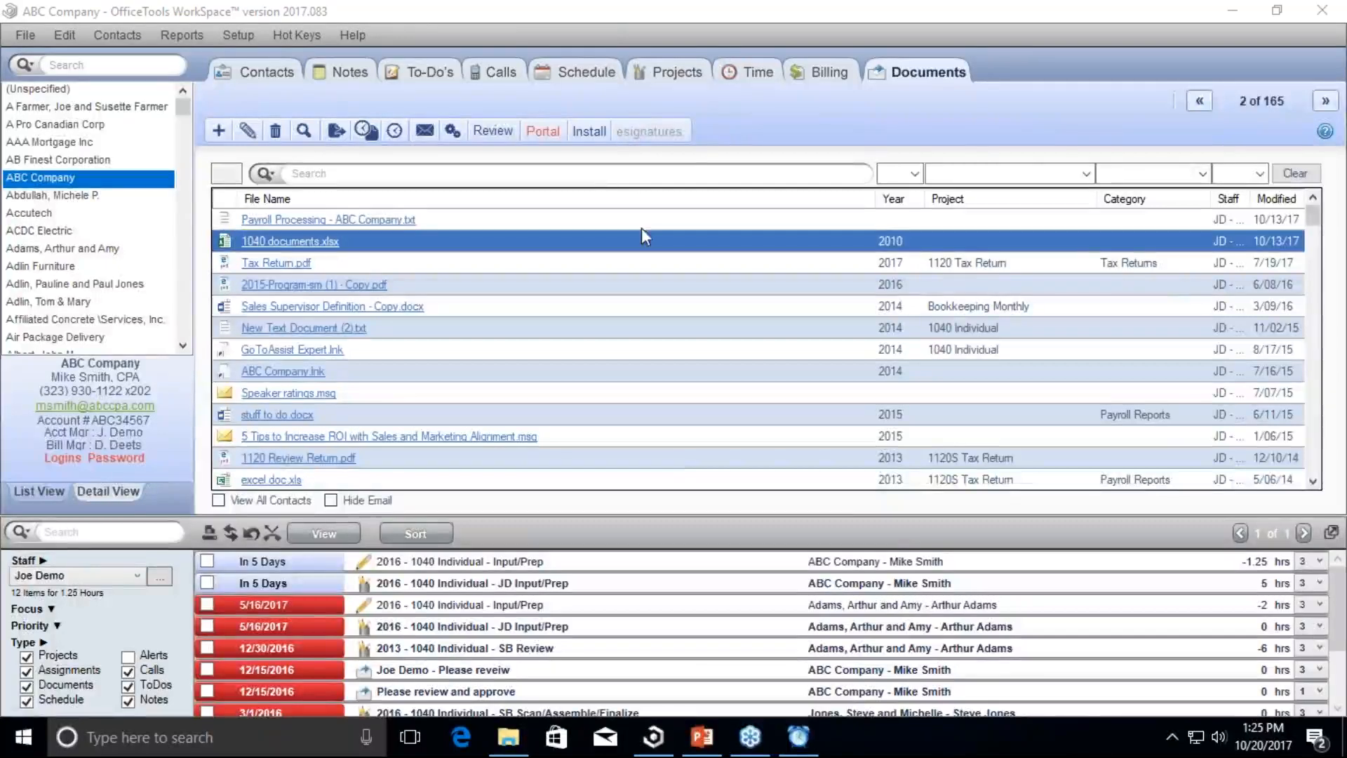
double_click(435, 21)
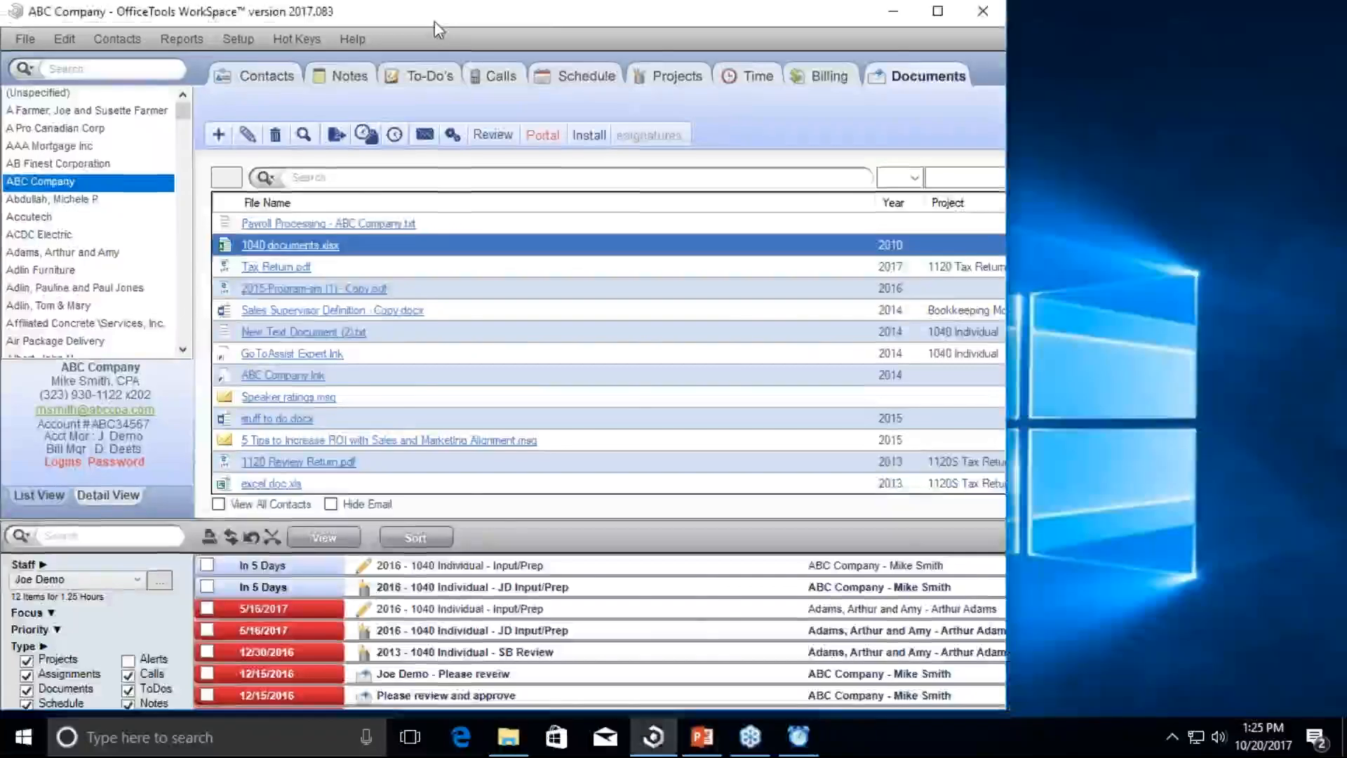
left_click_drag(435, 21, 709, 40)
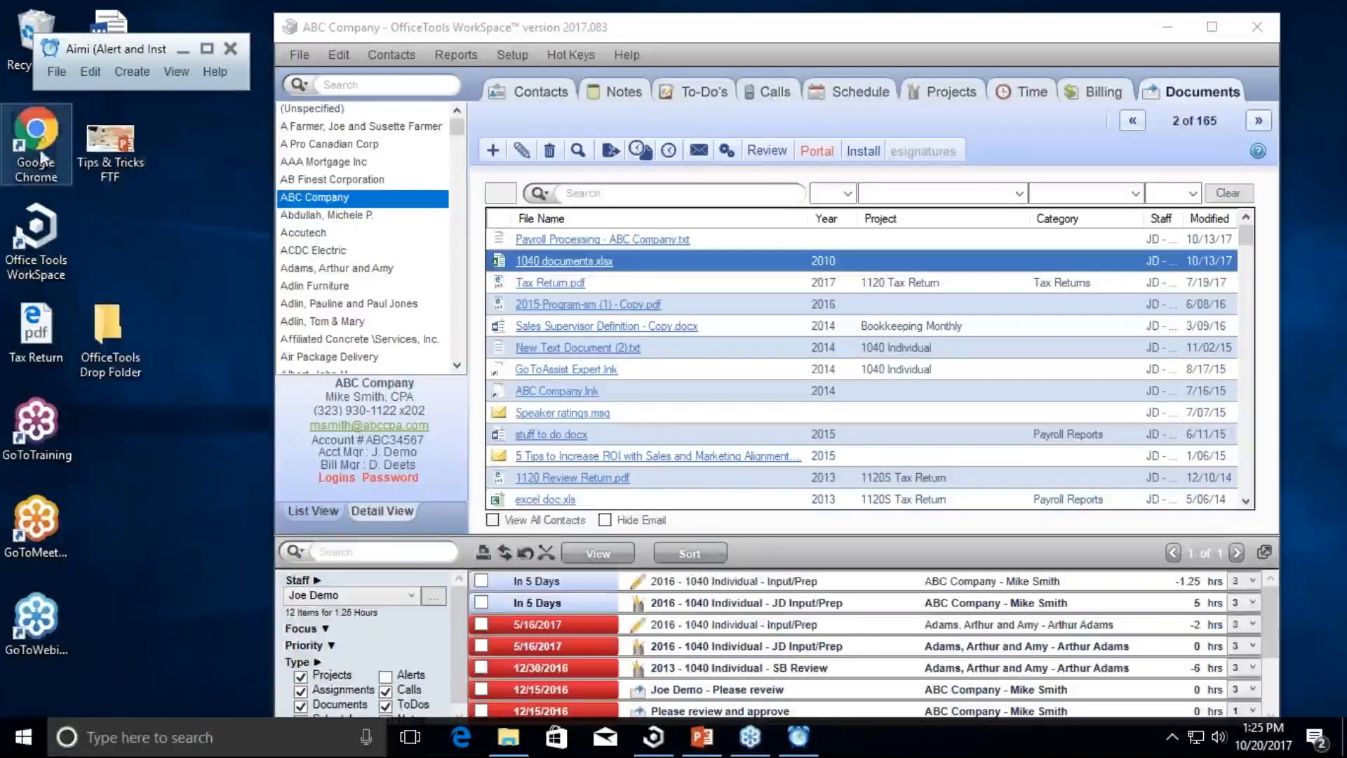
Step: Create a second Google Chrome desktop shortcut and drag it onto ABC Company's document list
right_click(35, 133)
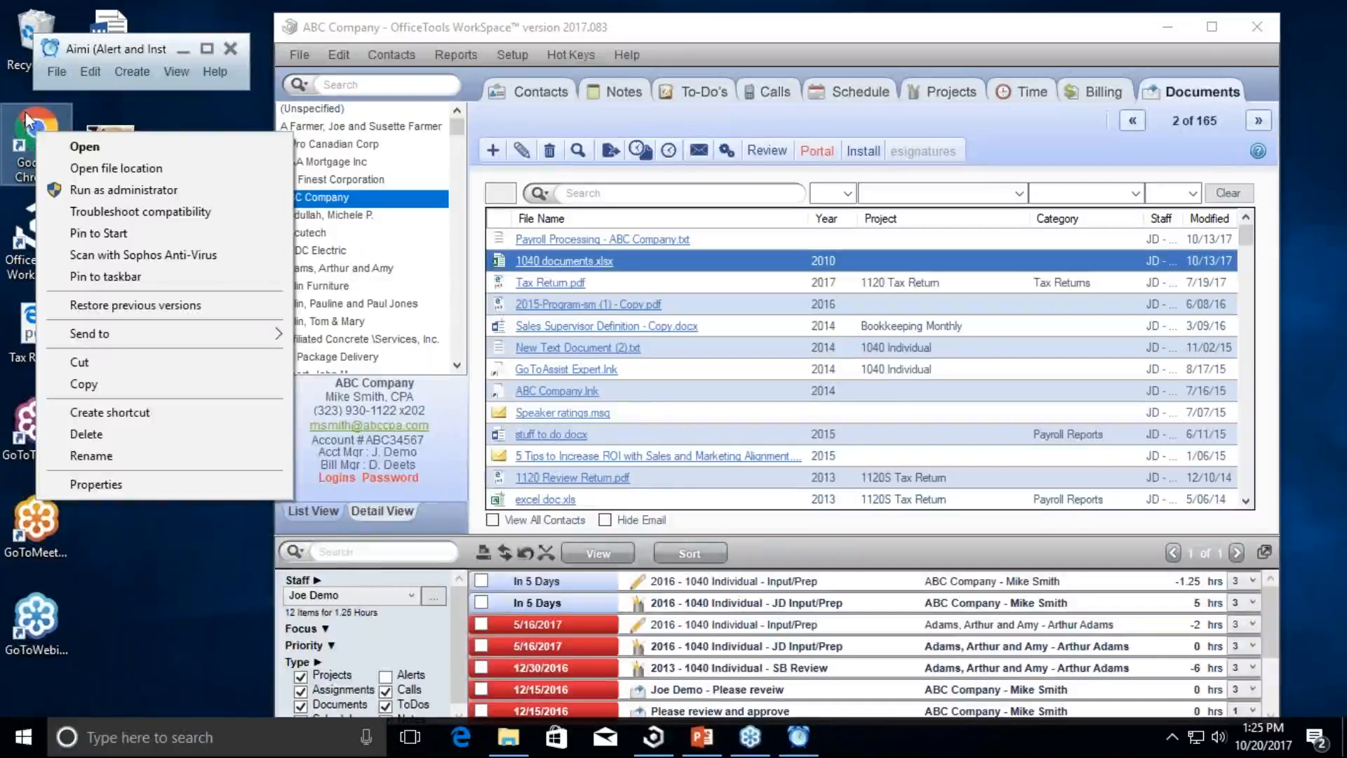
left_click(109, 411)
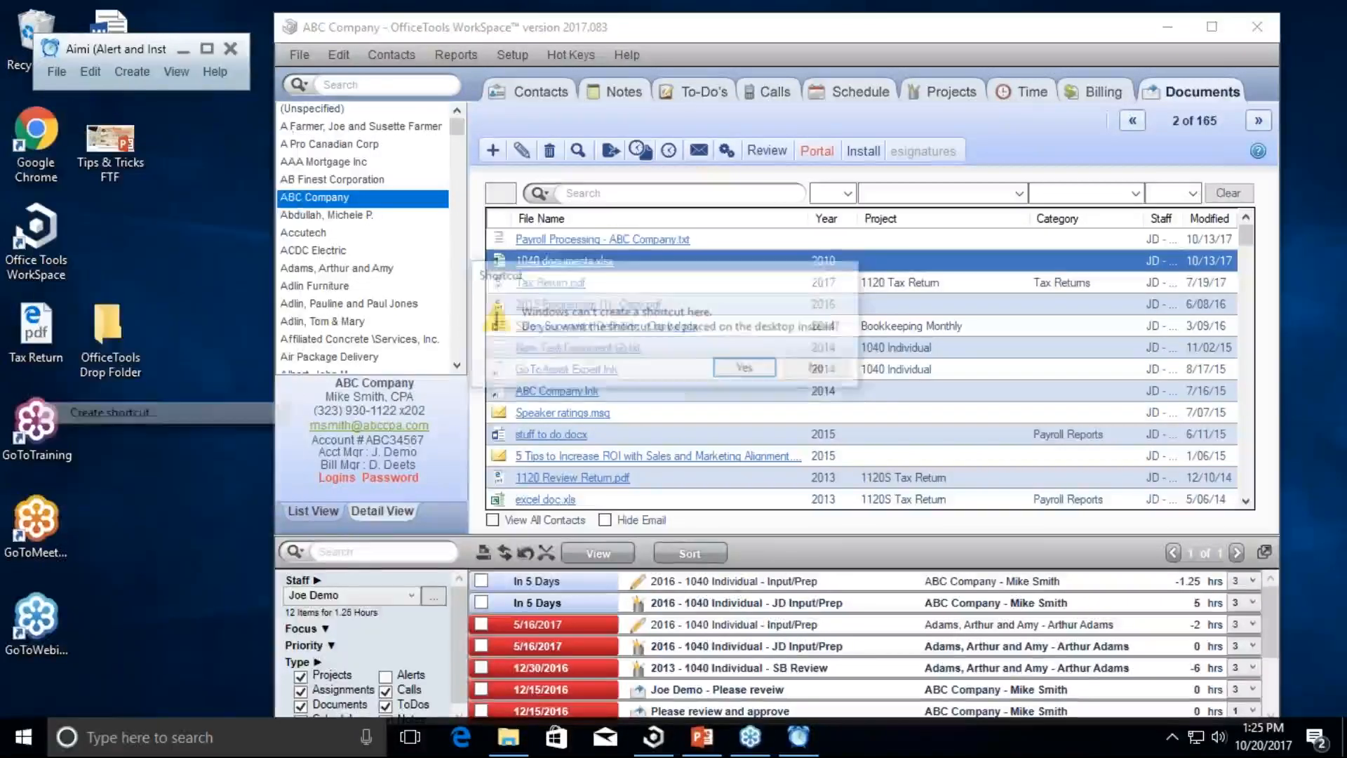
left_click_drag(657, 275, 671, 188)
left_click(752, 292)
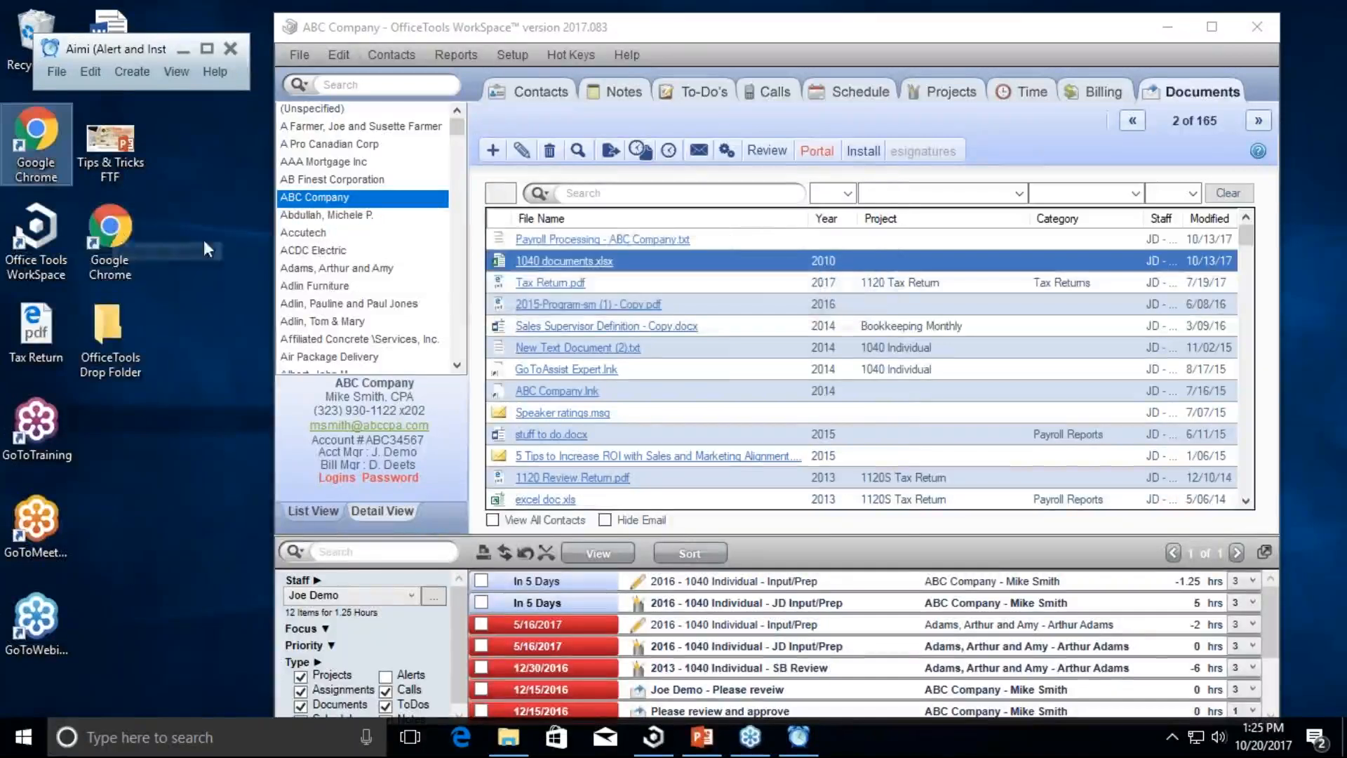
left_click(111, 238)
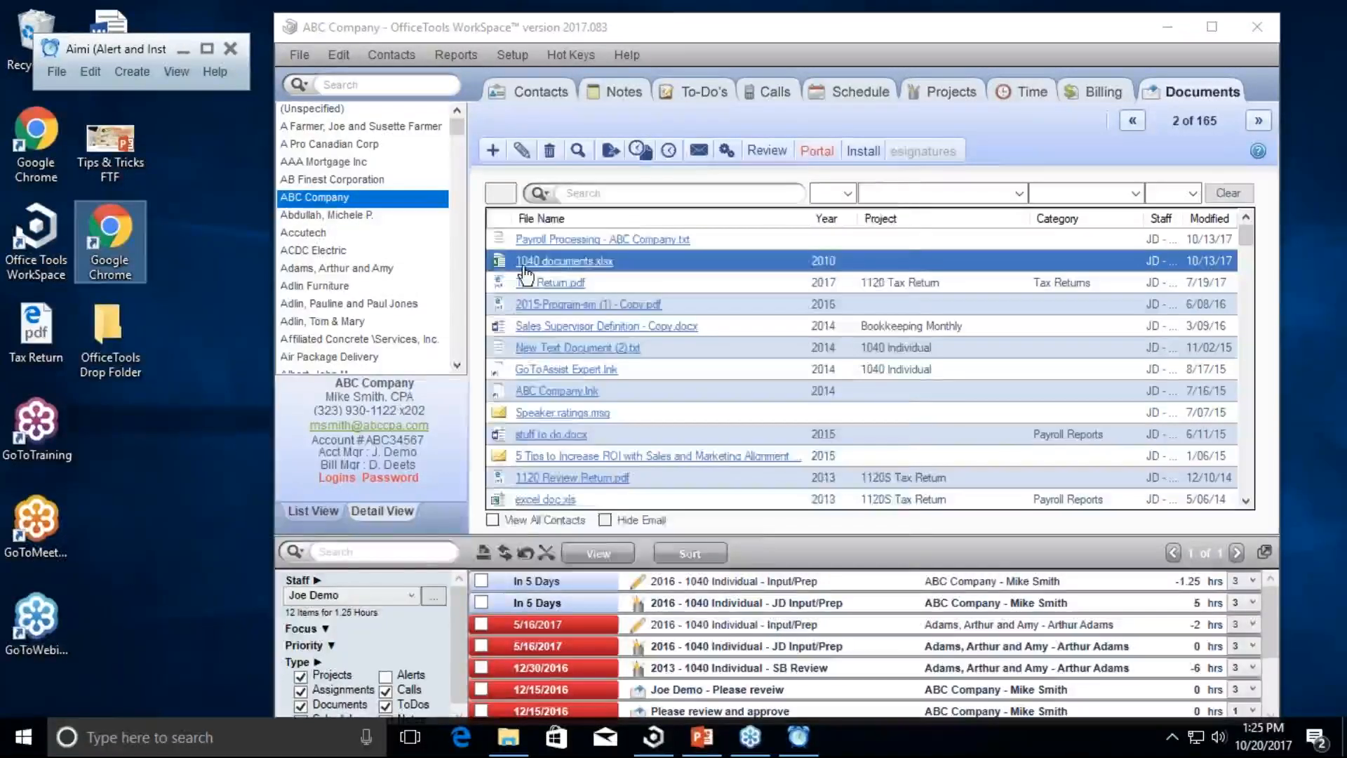
left_click_drag(524, 274, 526, 275)
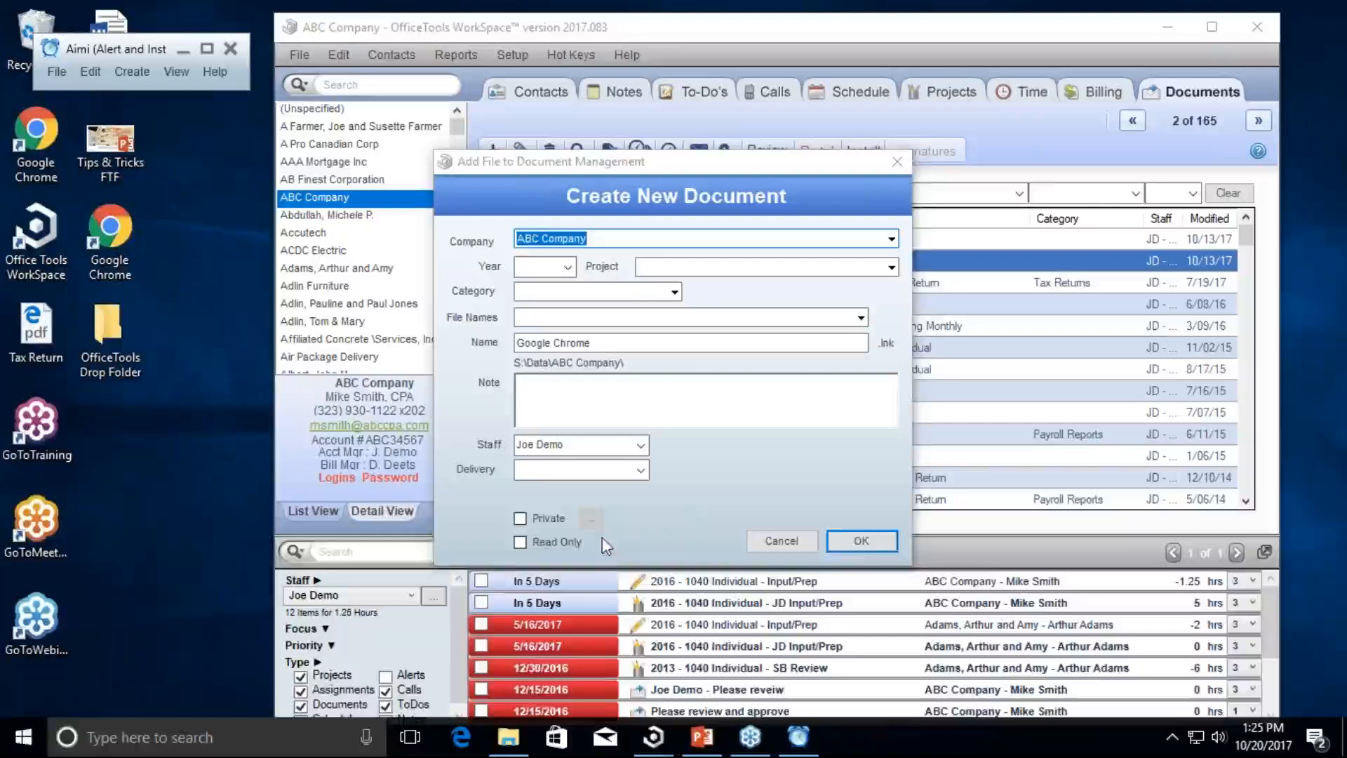
Step: Confirm the Create New Document dialog so Google Chrome.lnk joins the documents
left_click(862, 540)
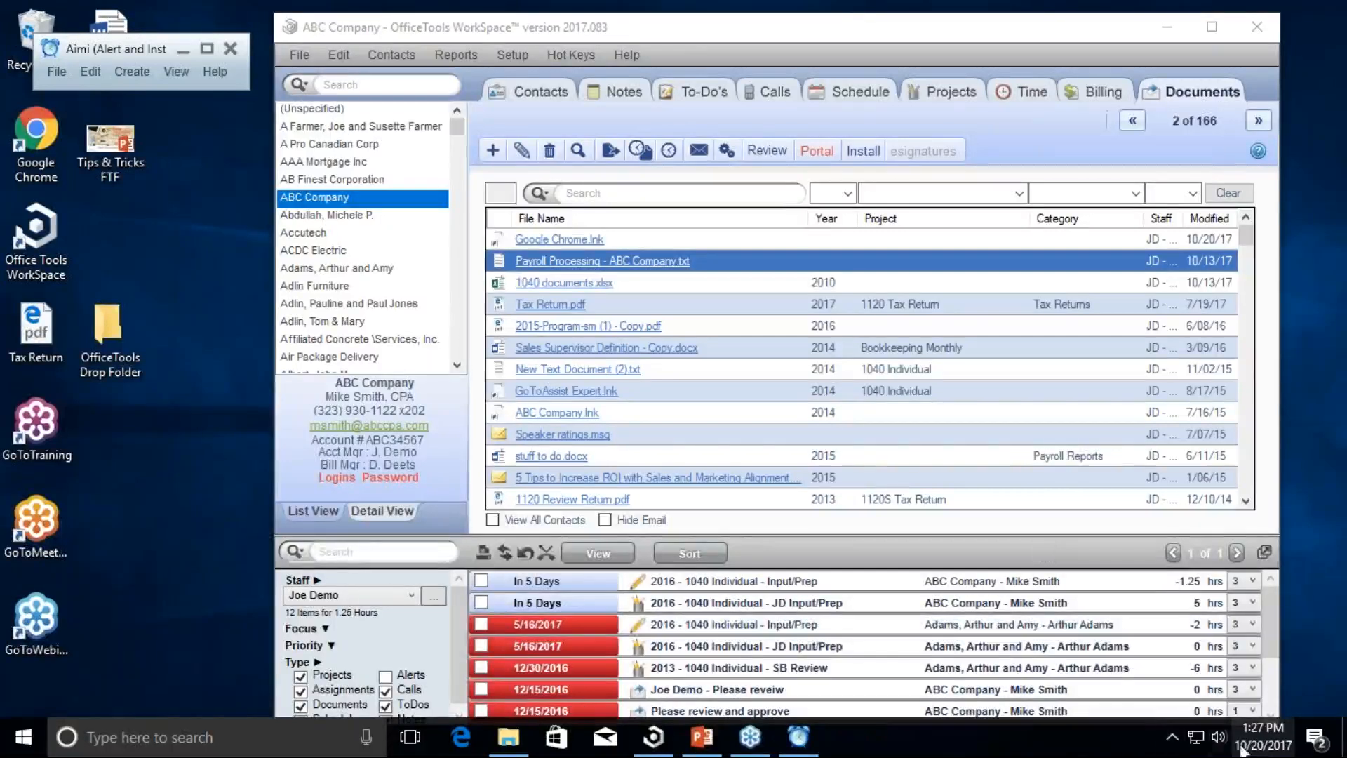
Step: Peek at the system-tray overflow, then move the main window back left and maximize it
left_click(1171, 736)
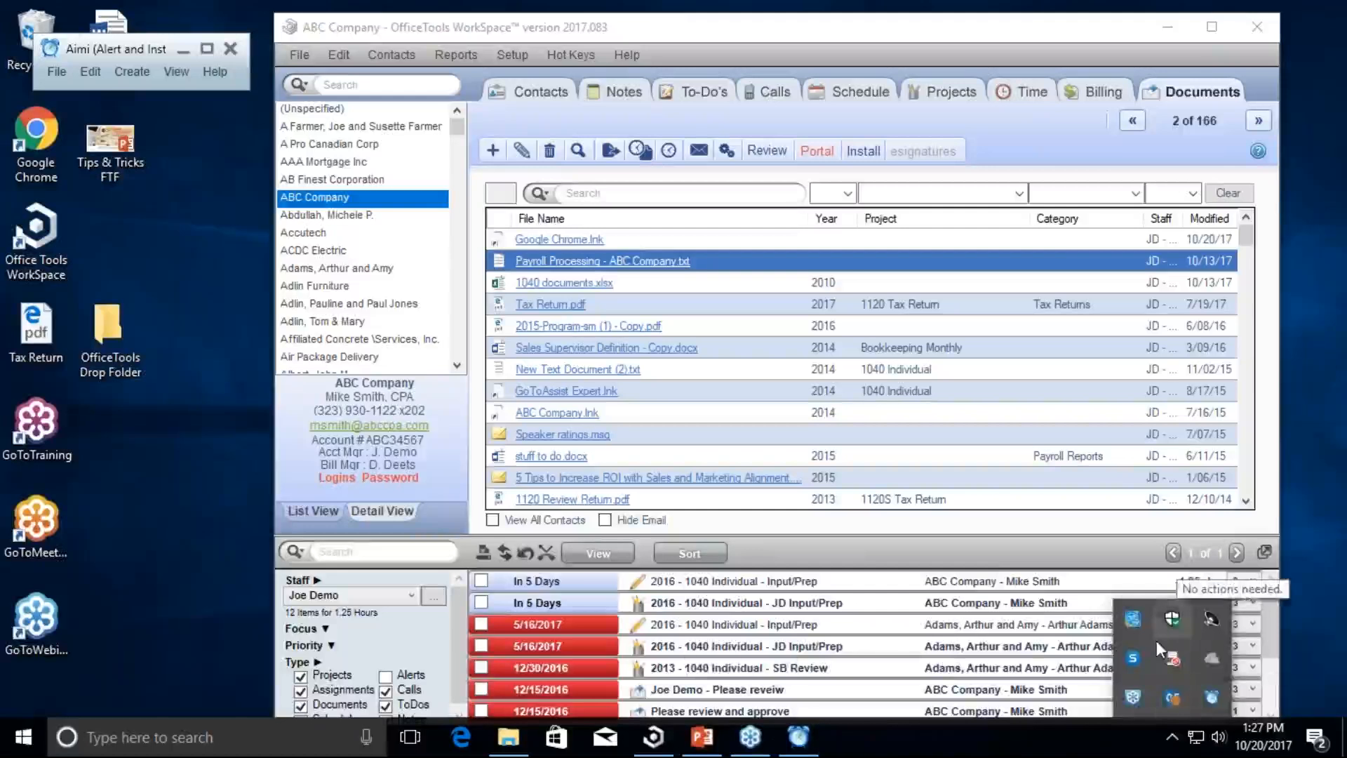
left_click(1061, 739)
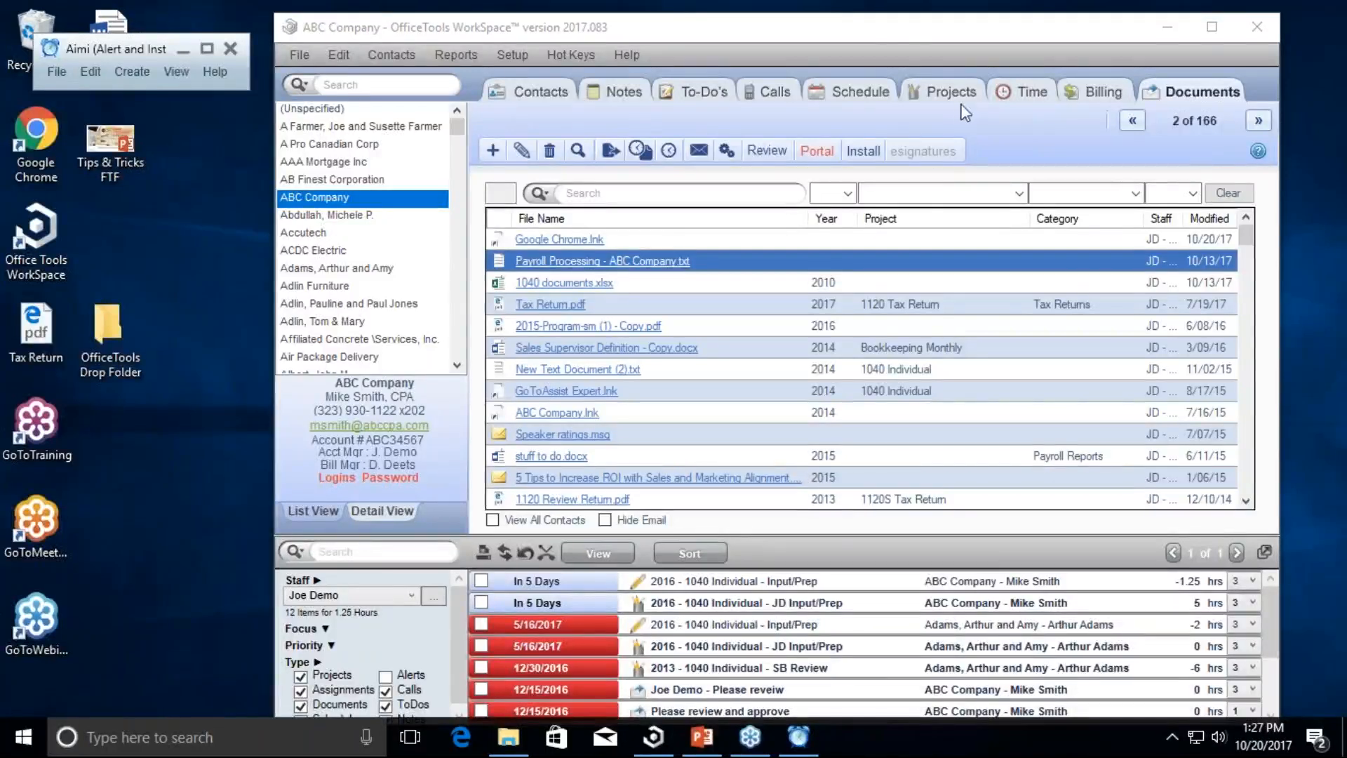
left_click_drag(902, 35, 721, 33)
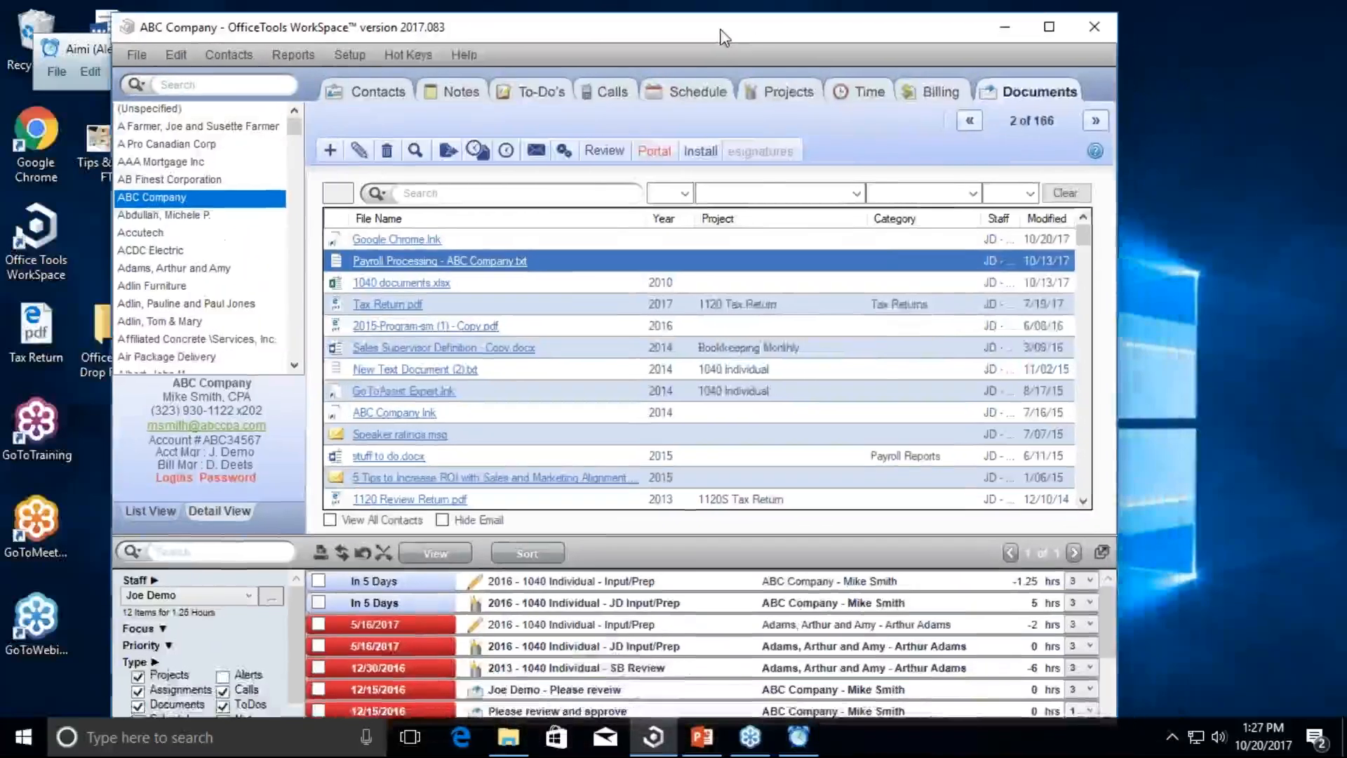
double_click(721, 31)
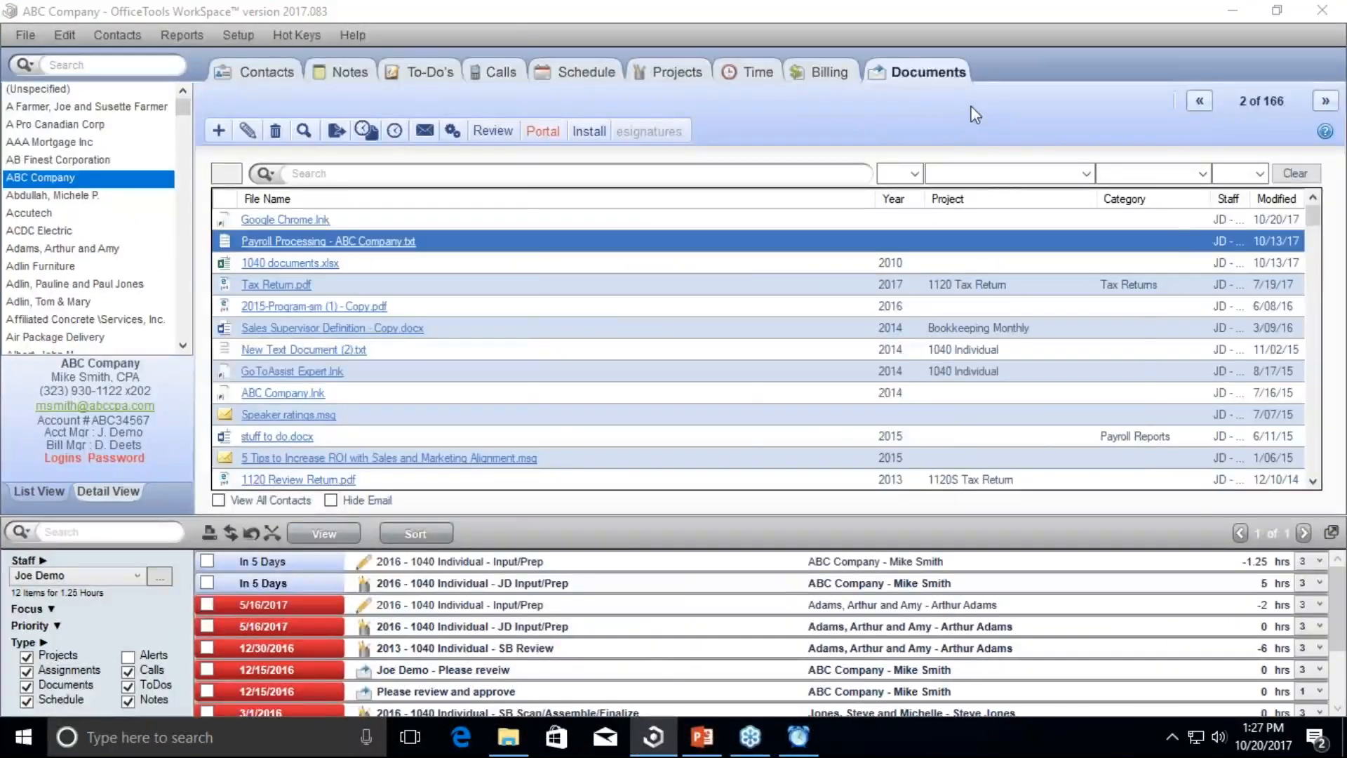
Step: Go to the Projects tab and open Manage to list all 104 active projects
left_click(692, 81)
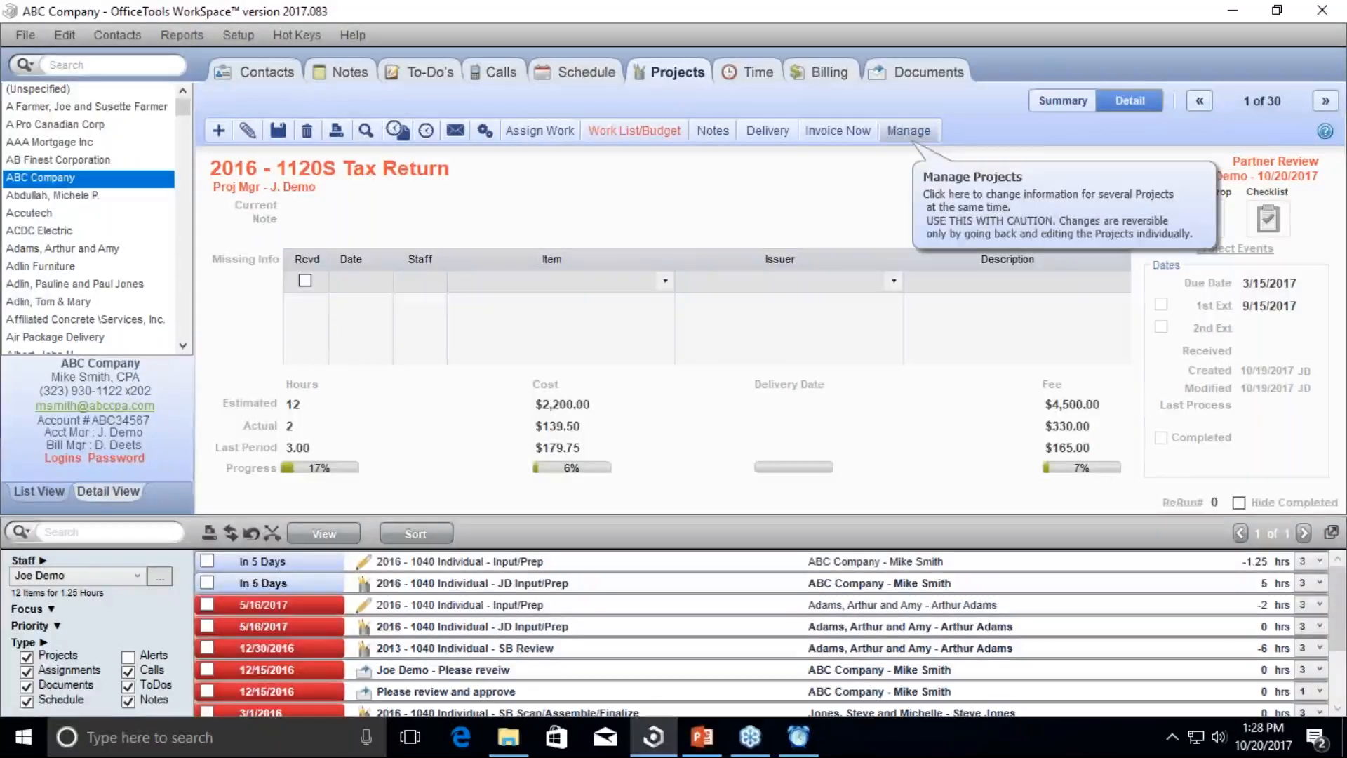
left_click(909, 135)
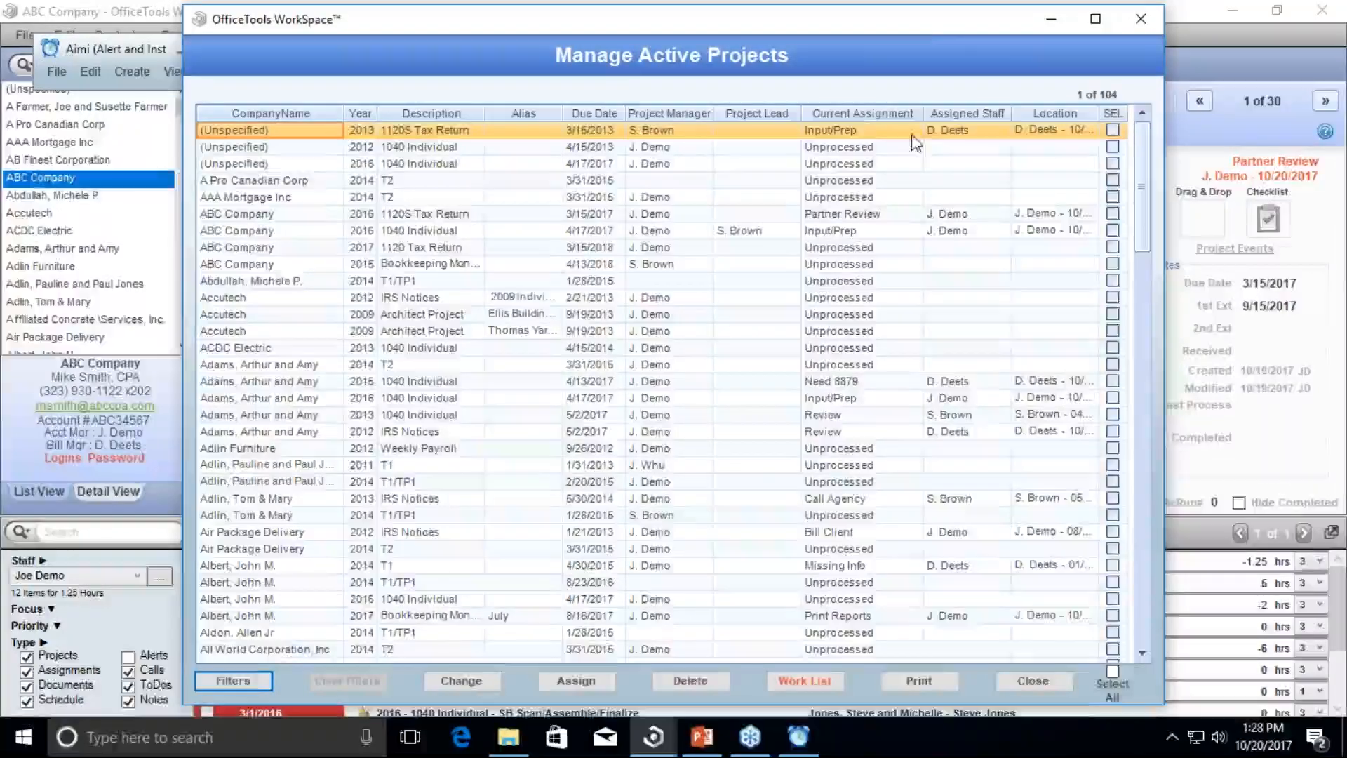
Step: Shift the Manage Active Projects window left and open its Filters dialog
left_click_drag(921, 24, 951, 28)
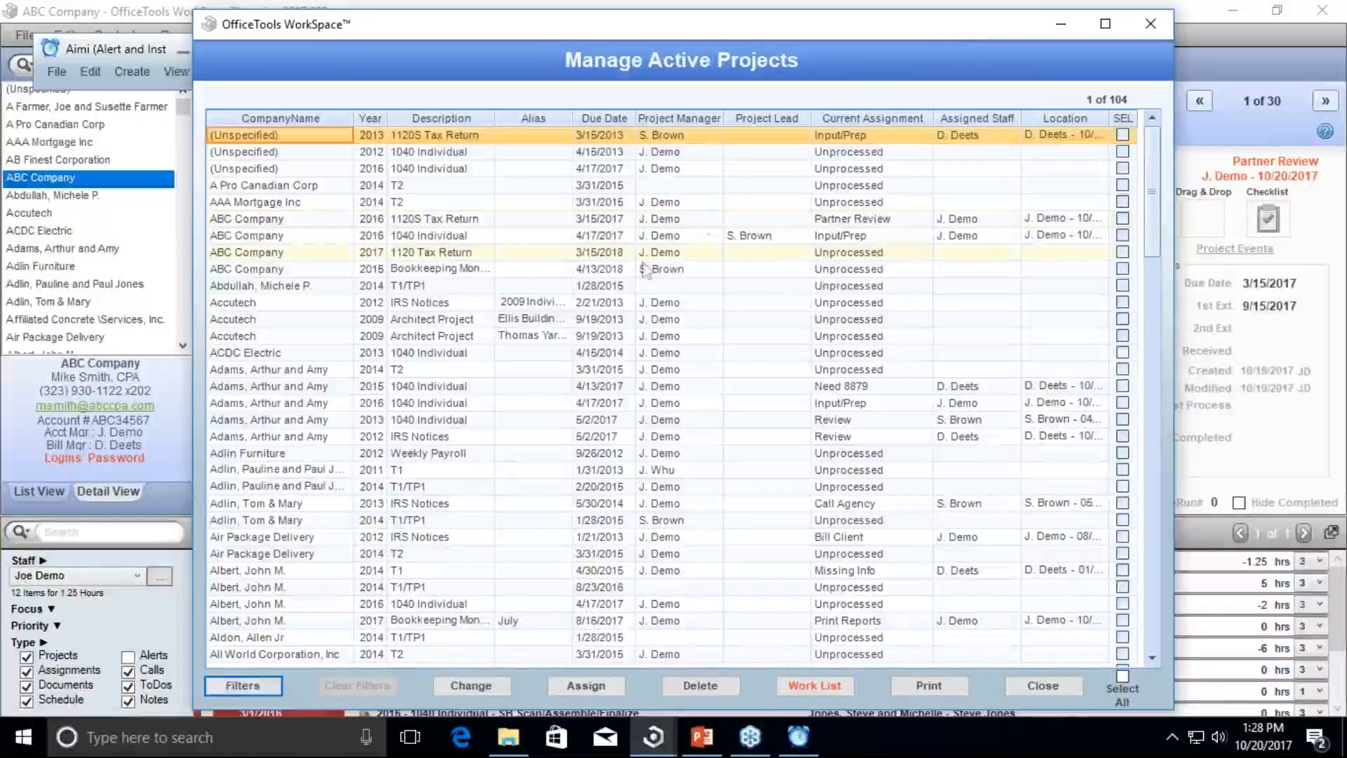
left_click(267, 684)
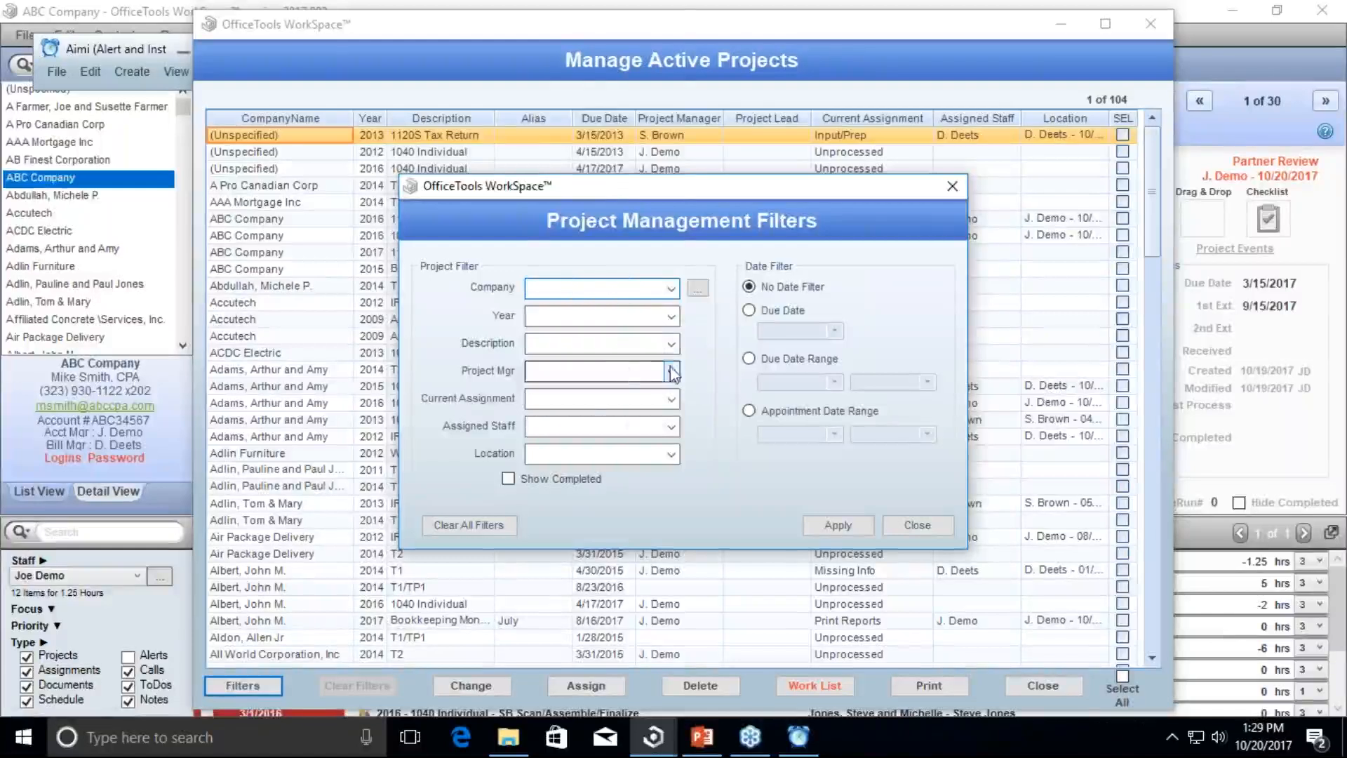
Step: Filter the projects to the 1040 Individual description, then clear all filters and close the dialog
left_click(672, 343)
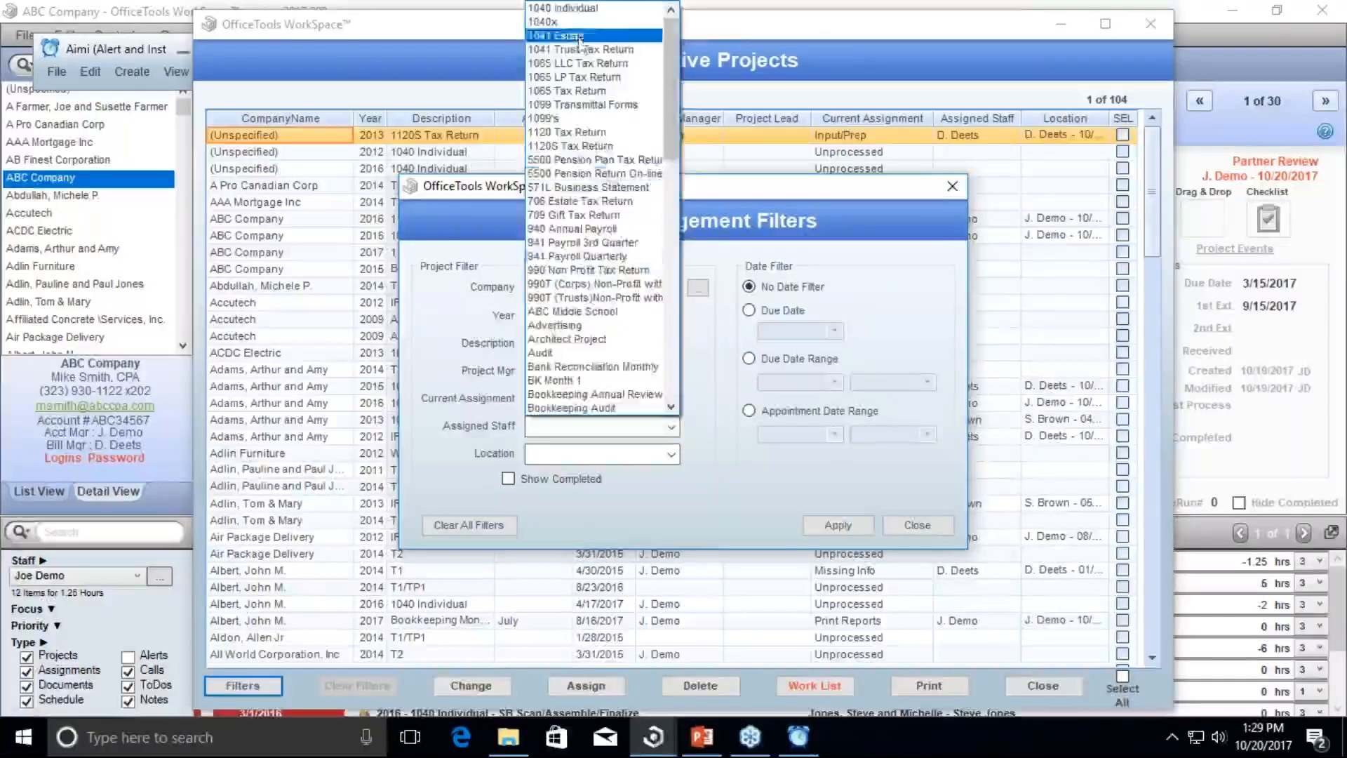
left_click(563, 8)
left_click(838, 525)
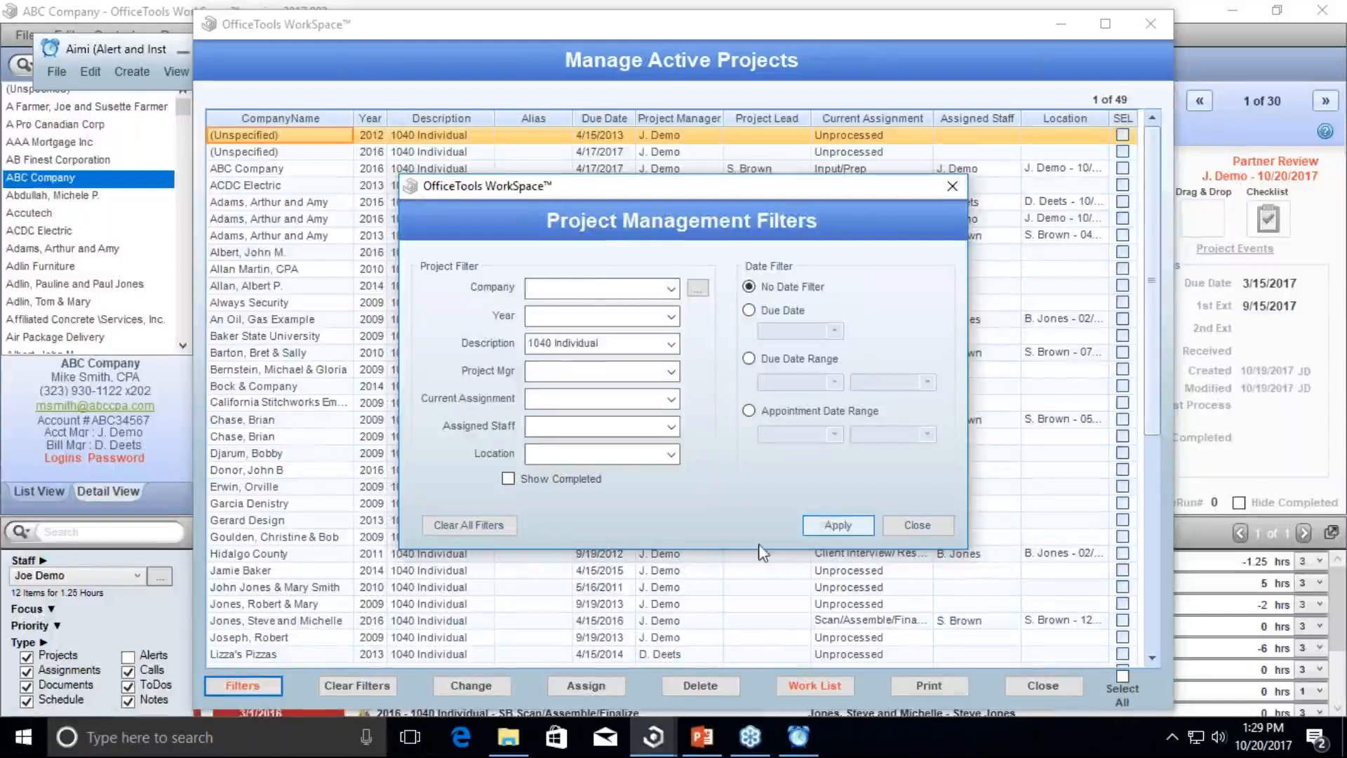
left_click(468, 527)
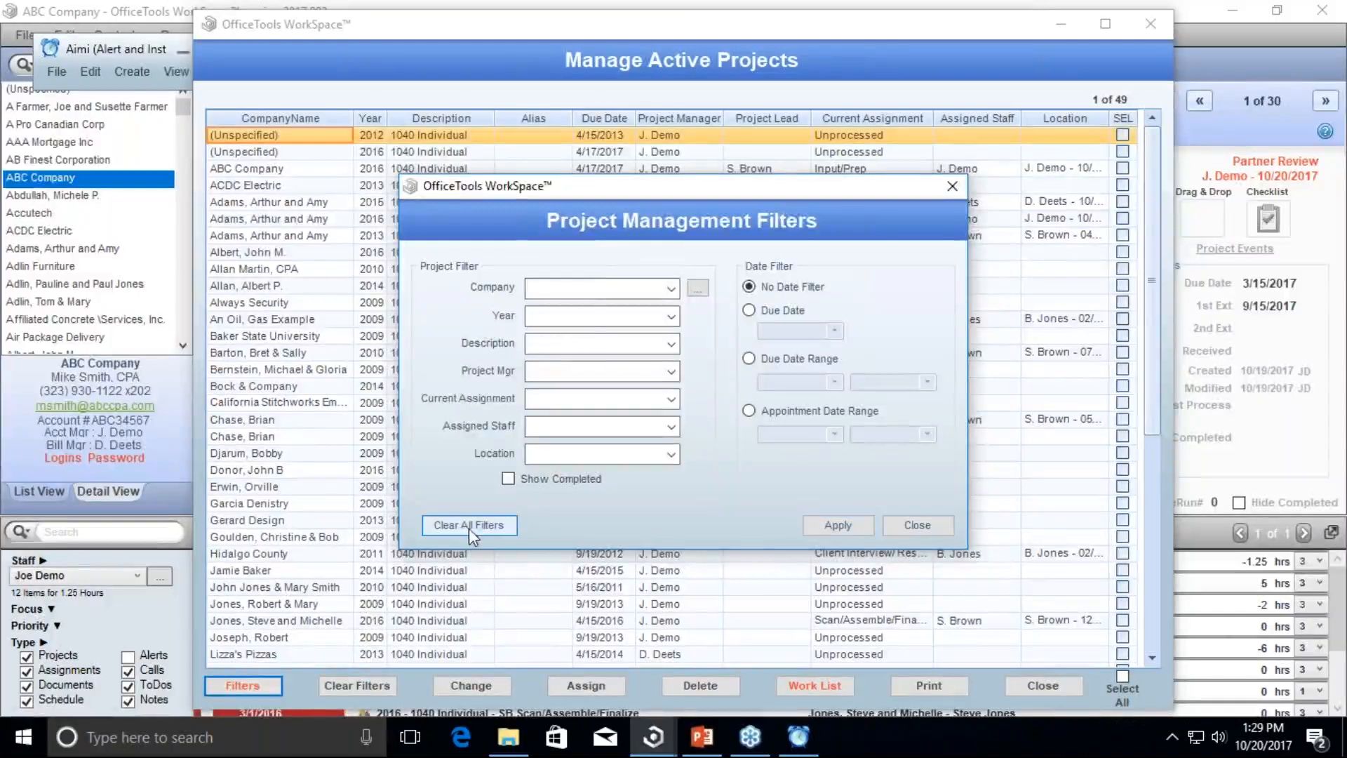
left_click(915, 526)
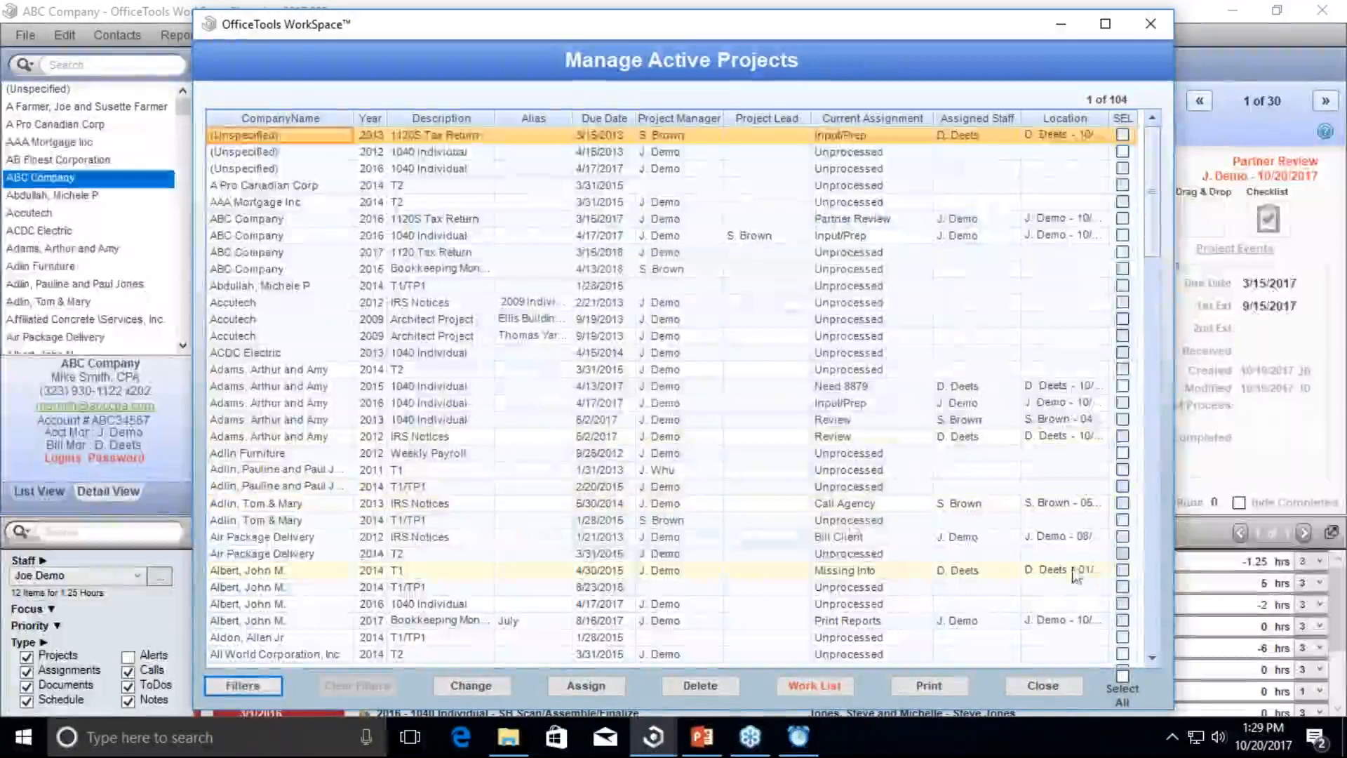
Step: Tick Air Package Delivery's 2014 T2, 2014 T1 and 2014 T1/TP1 projects
left_click(1123, 554)
left_click(1123, 570)
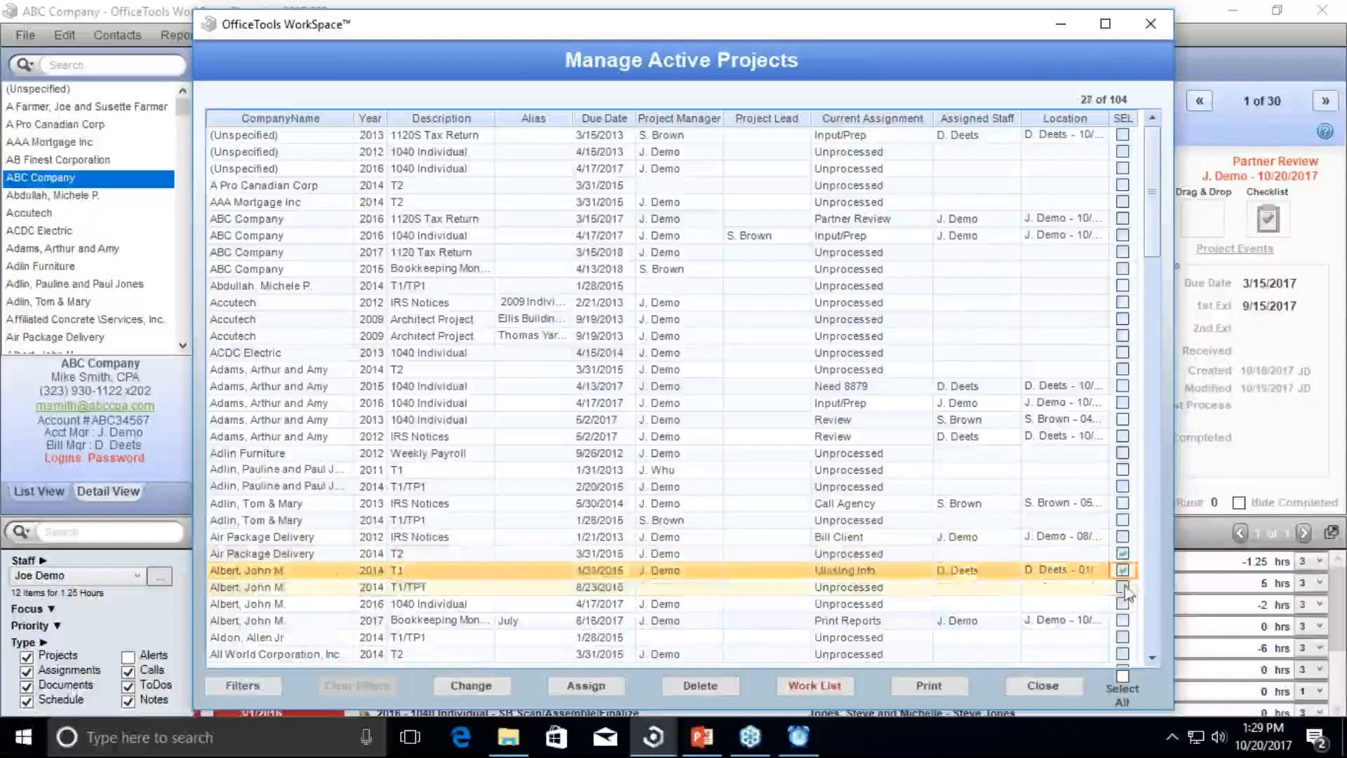
left_click(1122, 586)
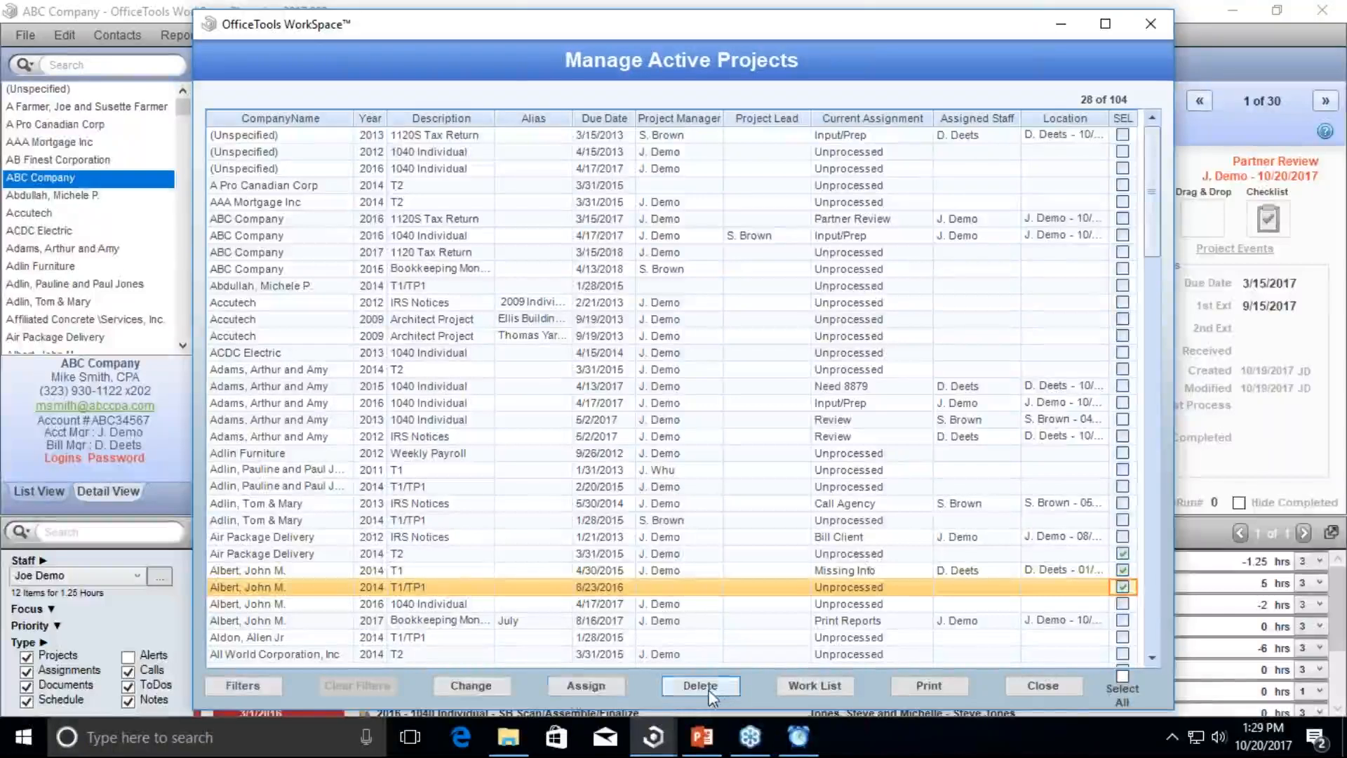
Step: Open the Change Project Properties form for the three ticked projects
left_click(475, 691)
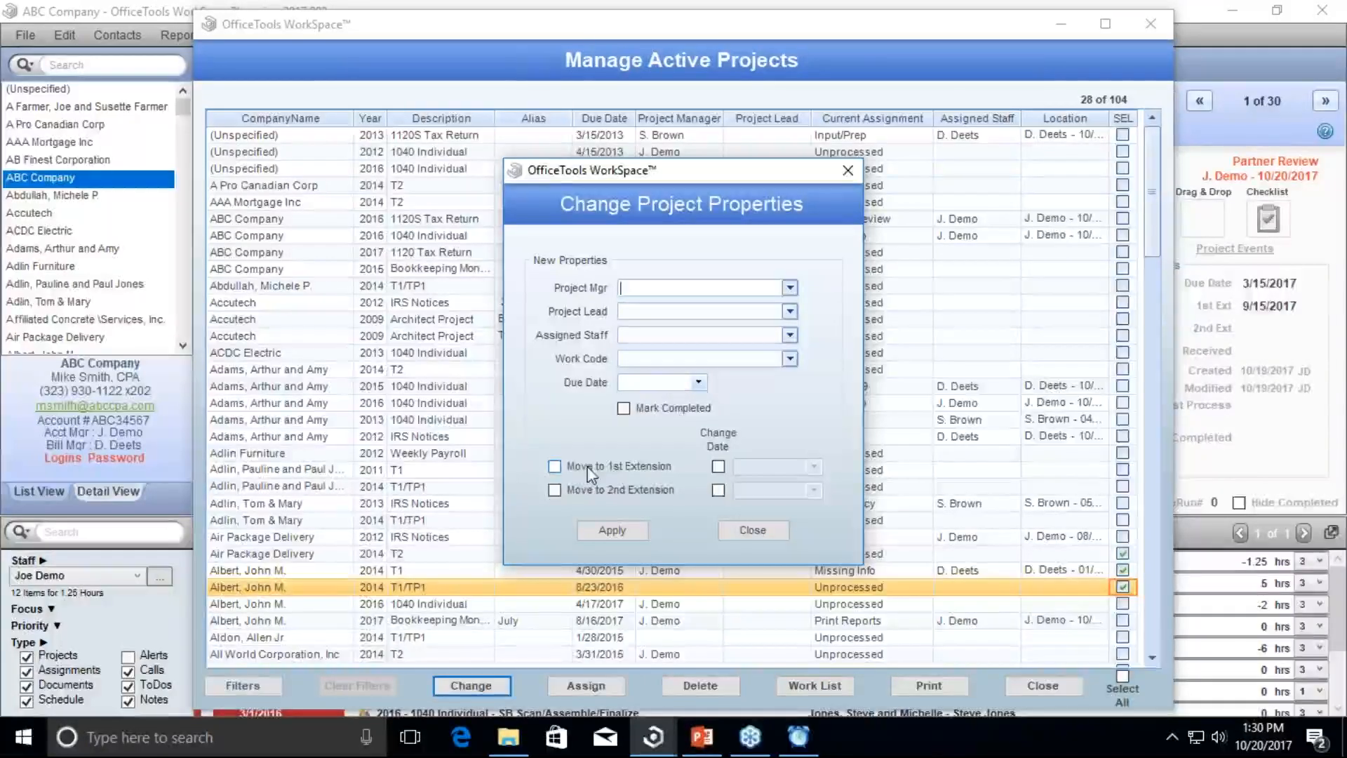
Step: Dismiss the property change form unapplied, then move and close the Manage Active Projects window
left_click(848, 171)
mouse_move(700, 22)
left_mouse_down()
mouse_move(685, 24)
mouse_move(707, 21)
left_mouse_up()
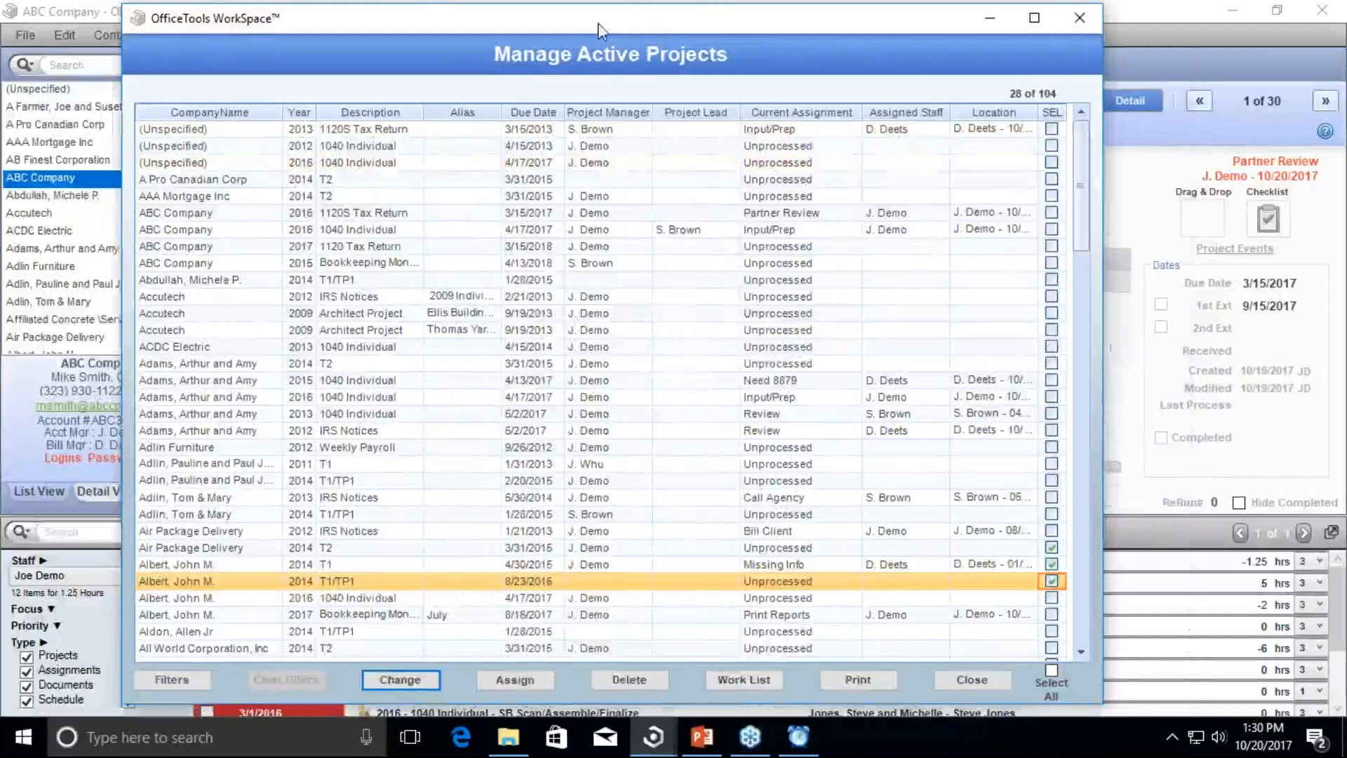
left_click_drag(598, 22, 420, 32)
left_click(978, 31)
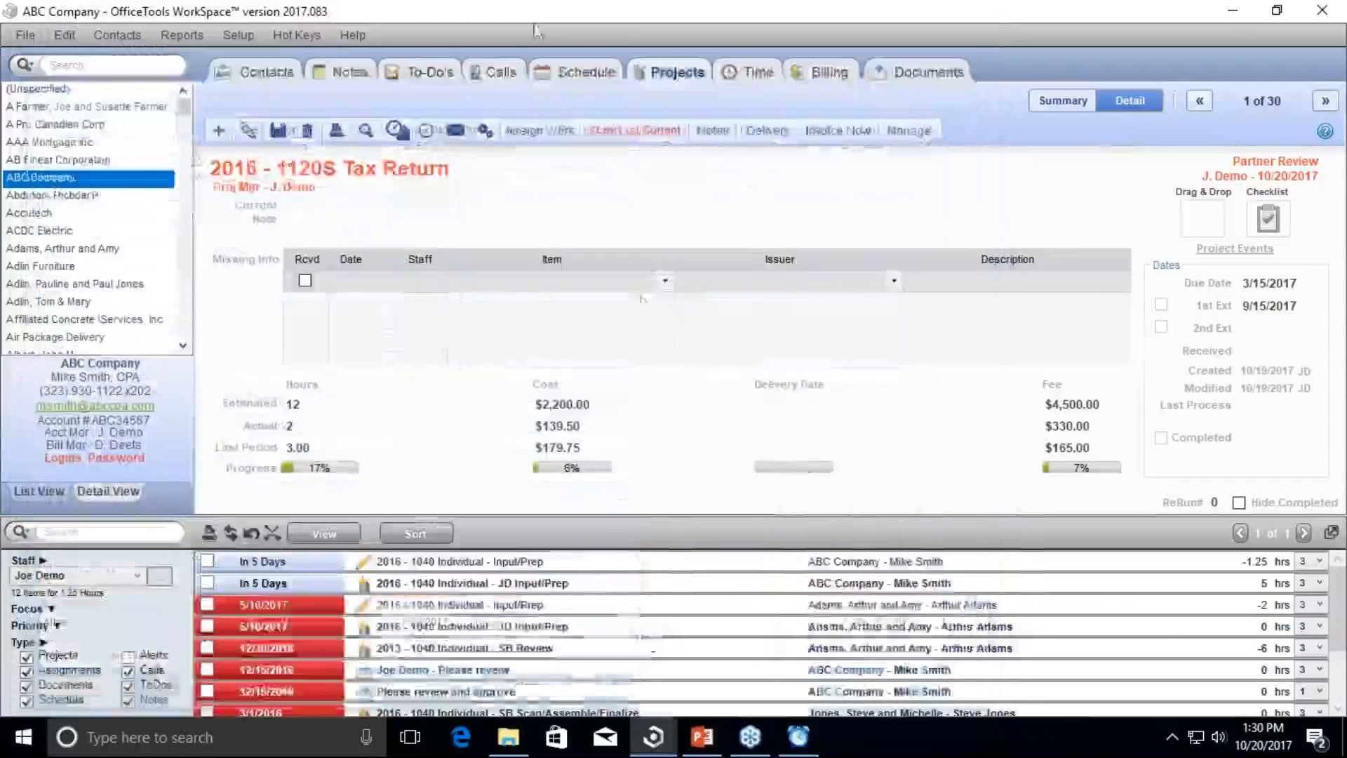